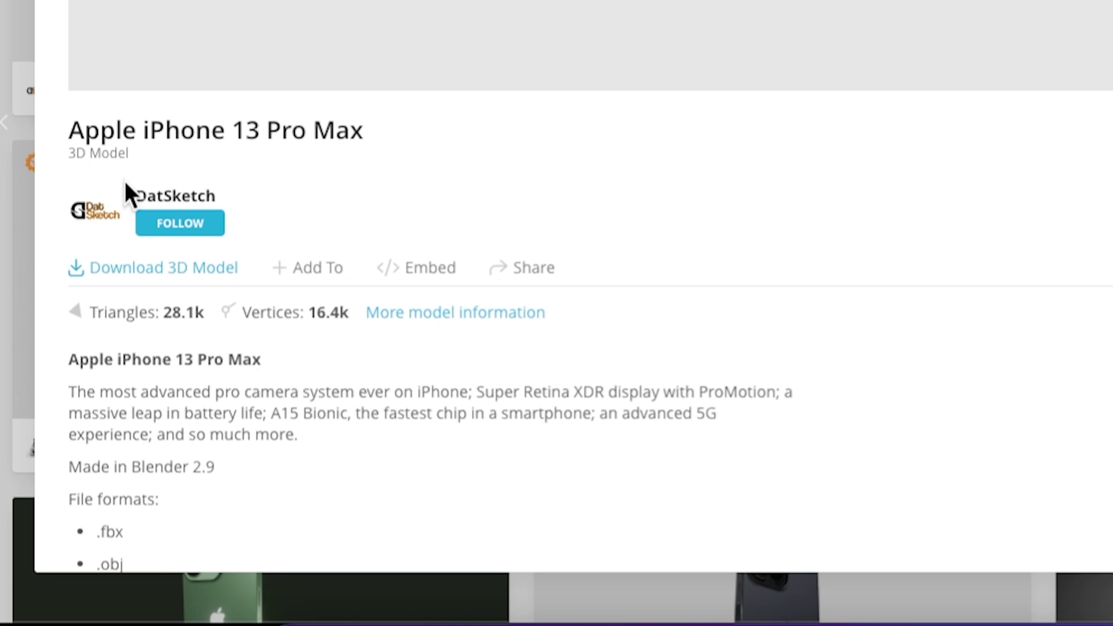
Bring up the iPhone 13 Pro Max model's download formats and highlight the GLB entry.
left_click_drag(124, 181, 244, 190)
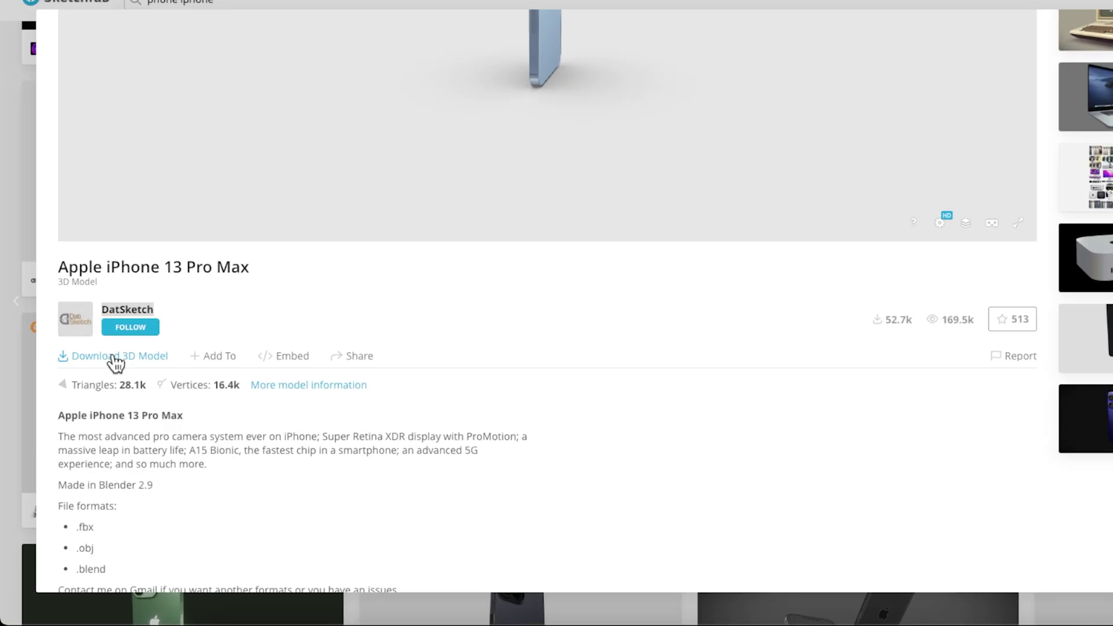
left_click(209, 276)
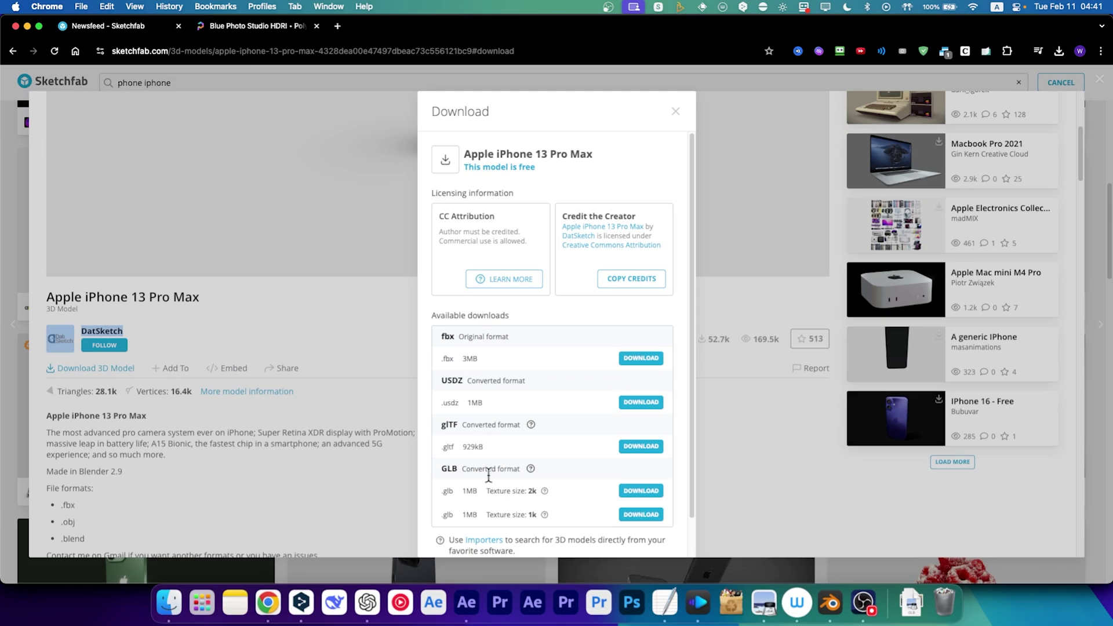
left_click_drag(521, 470, 443, 470)
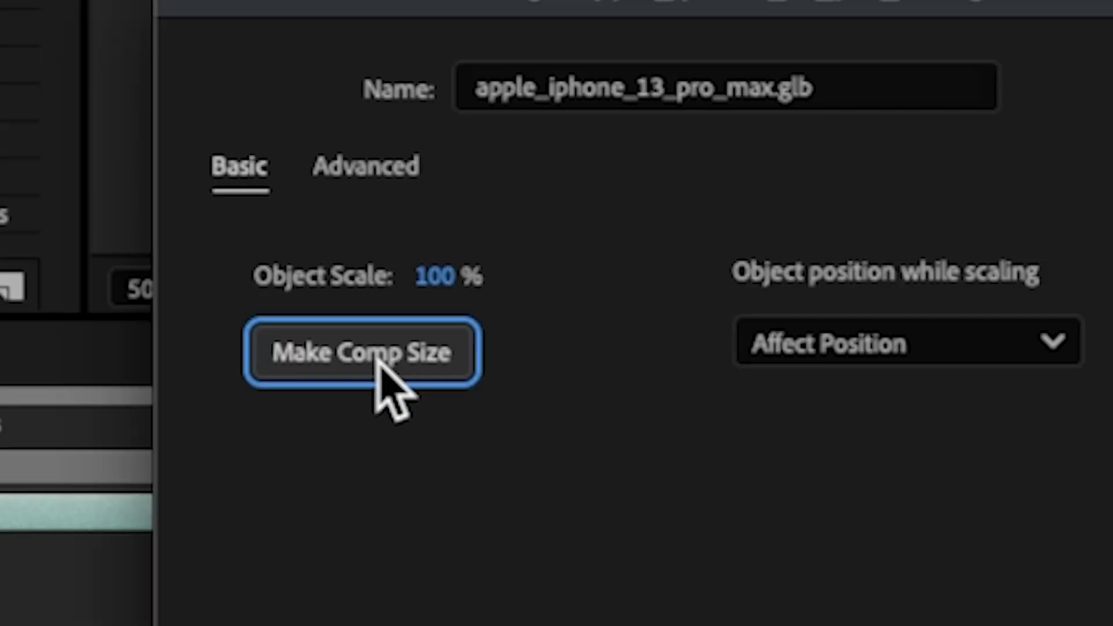
Scale the iPhone model to 121% and add a new blue solid layer.
left_click_drag(418, 198, 463, 209)
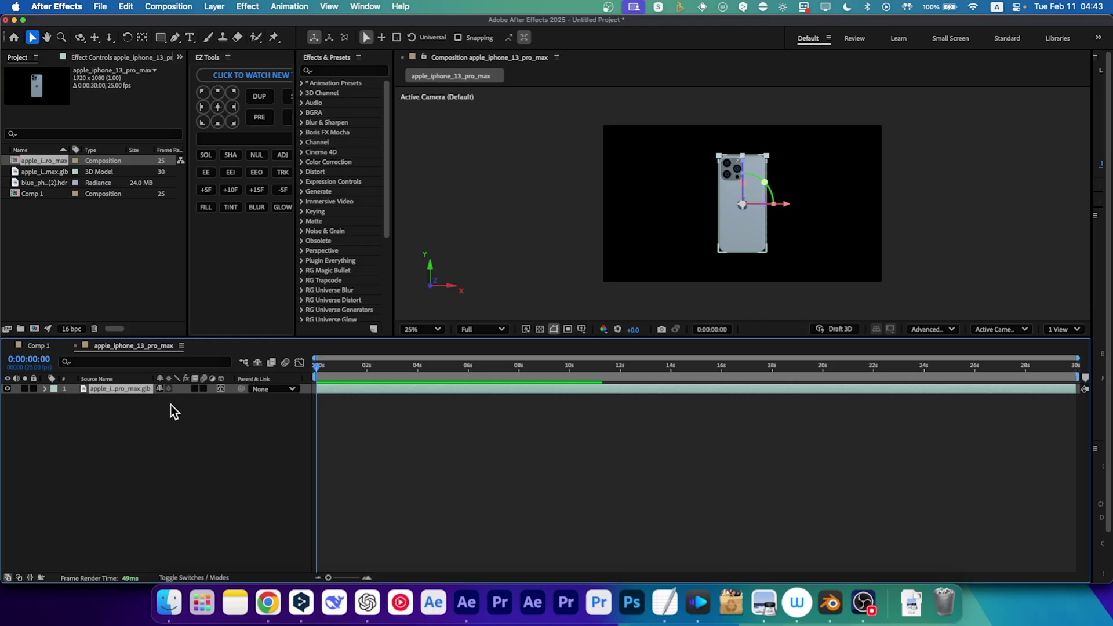
right_click(170, 405)
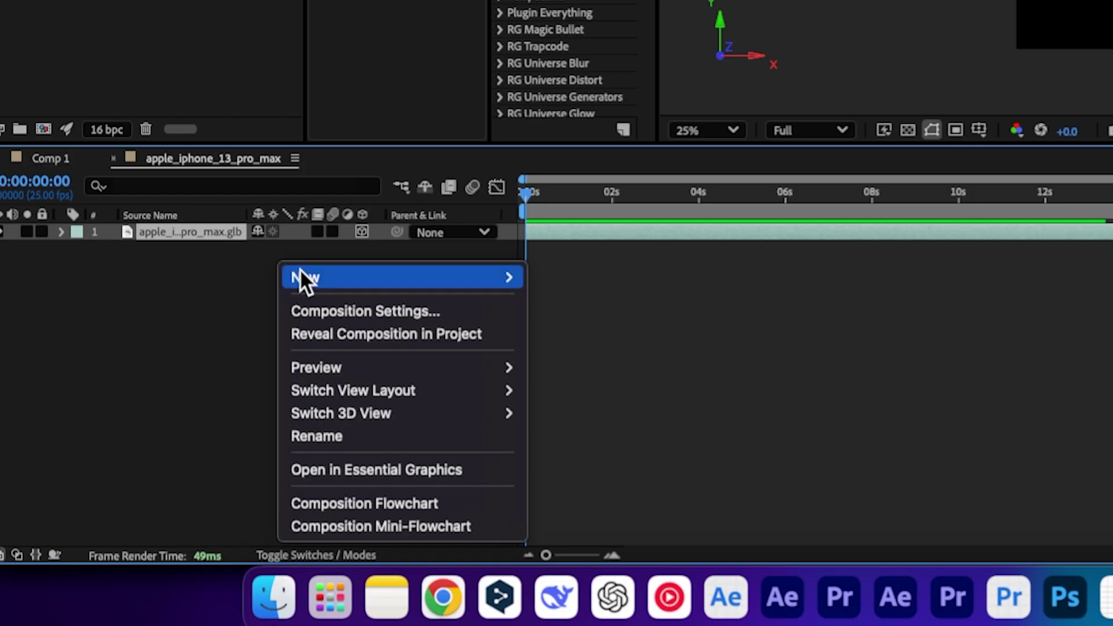
mouse_move(217, 159)
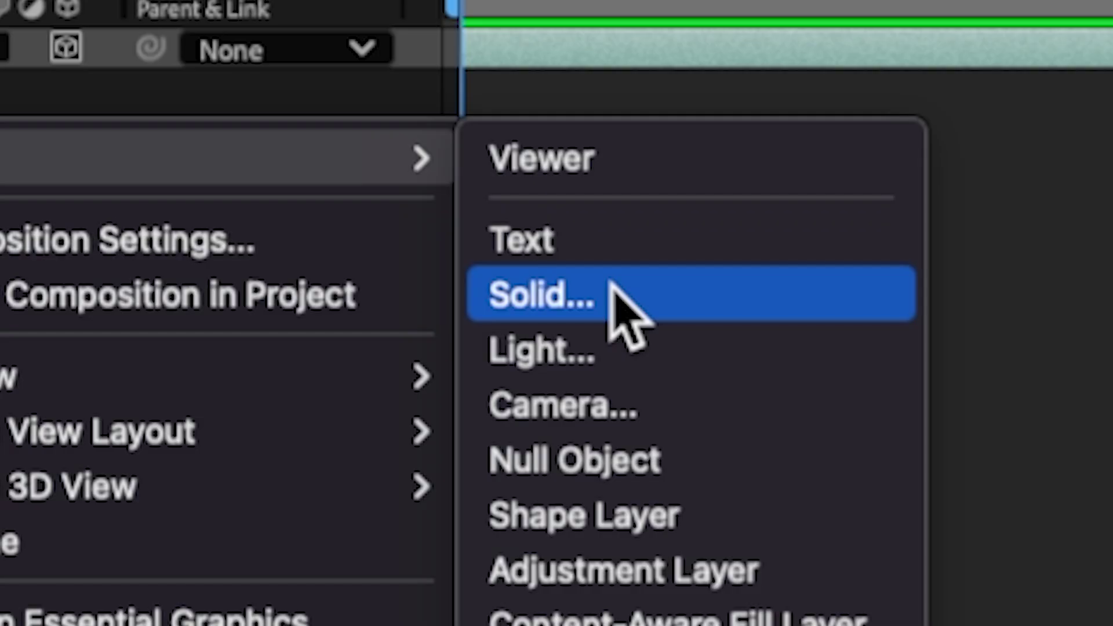
left_click(559, 334)
key("Return")
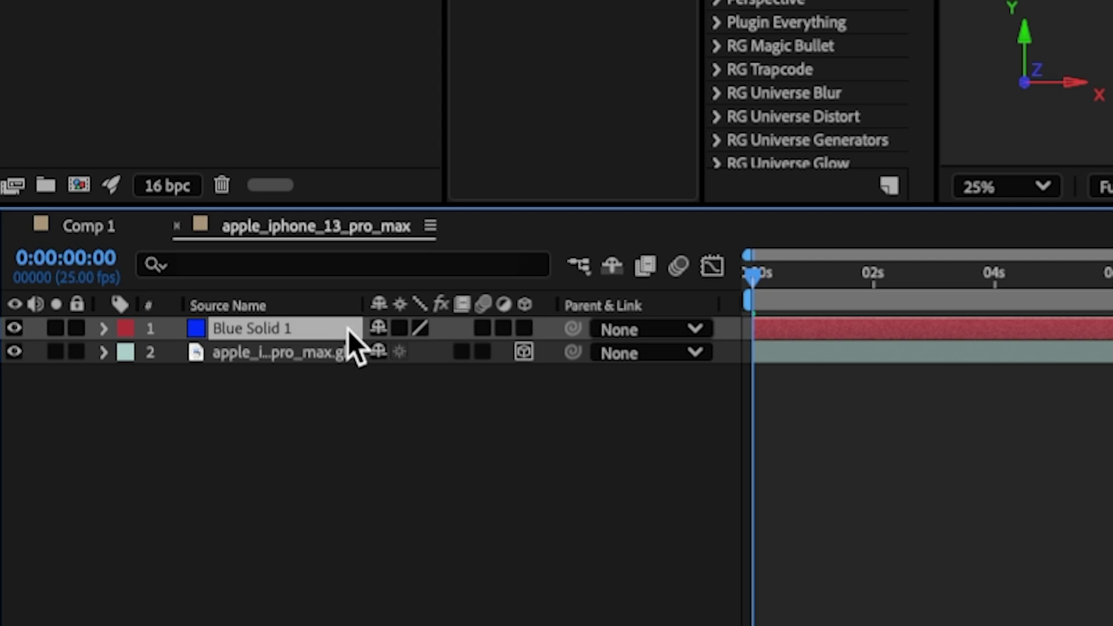
Place the blue solid under the phone as a 3D layer, pushed back to Z 160.
left_click_drag(348, 330, 343, 365)
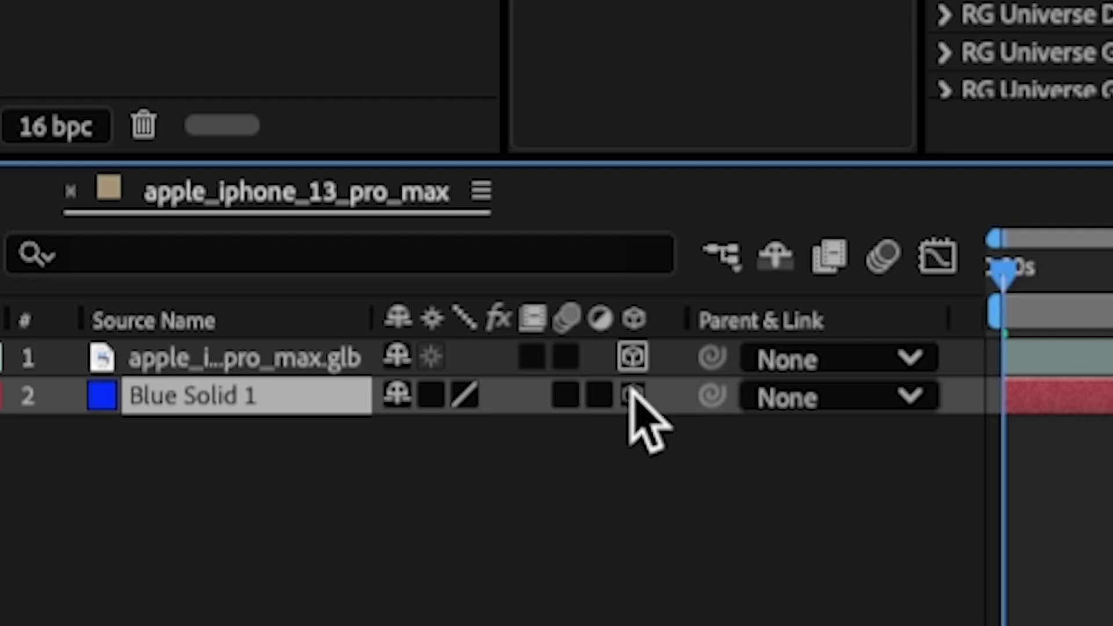
left_click(220, 399)
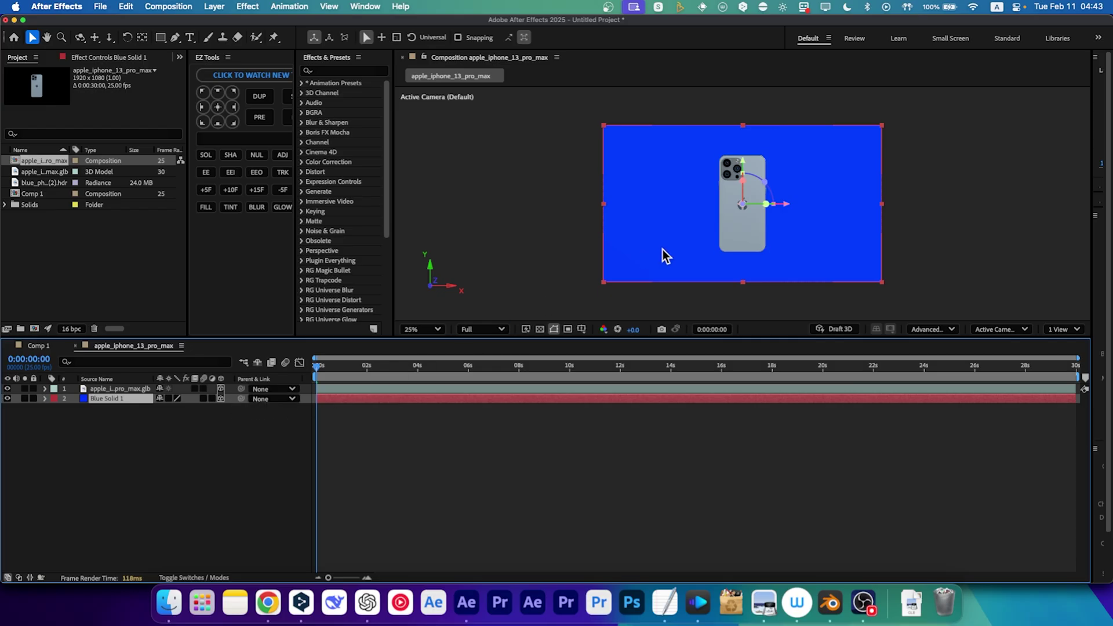
left_click(1061, 329)
left_click(983, 356)
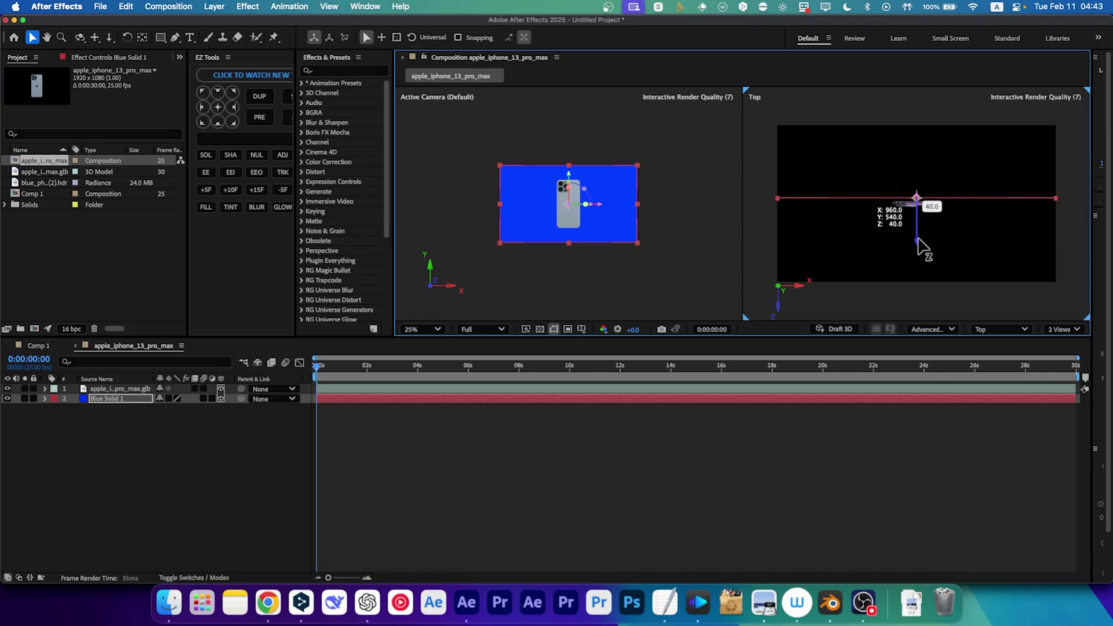
left_click_drag(918, 200, 924, 225)
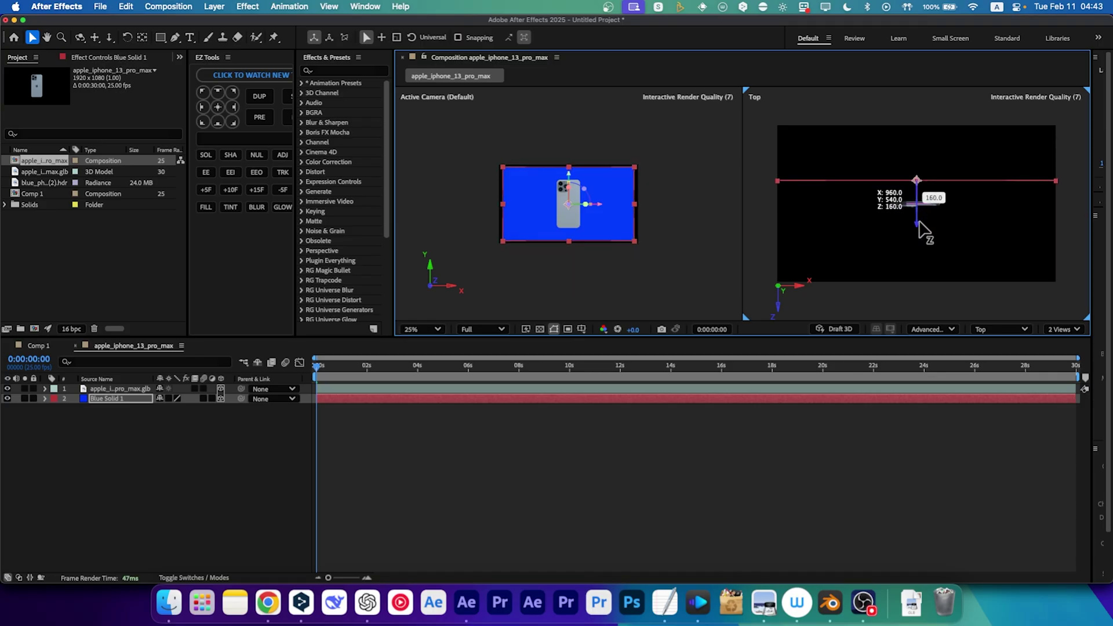
left_click_drag(925, 224, 922, 211)
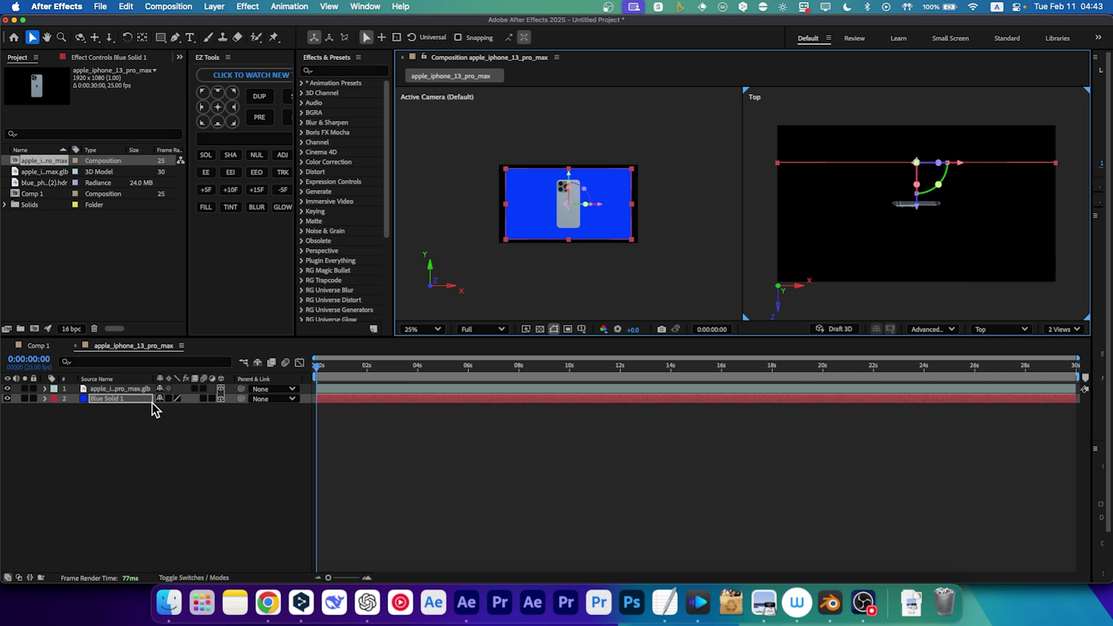
Scale Blue Solid 1 to 125% and add a new shape layer.
key("Return")
key("s")
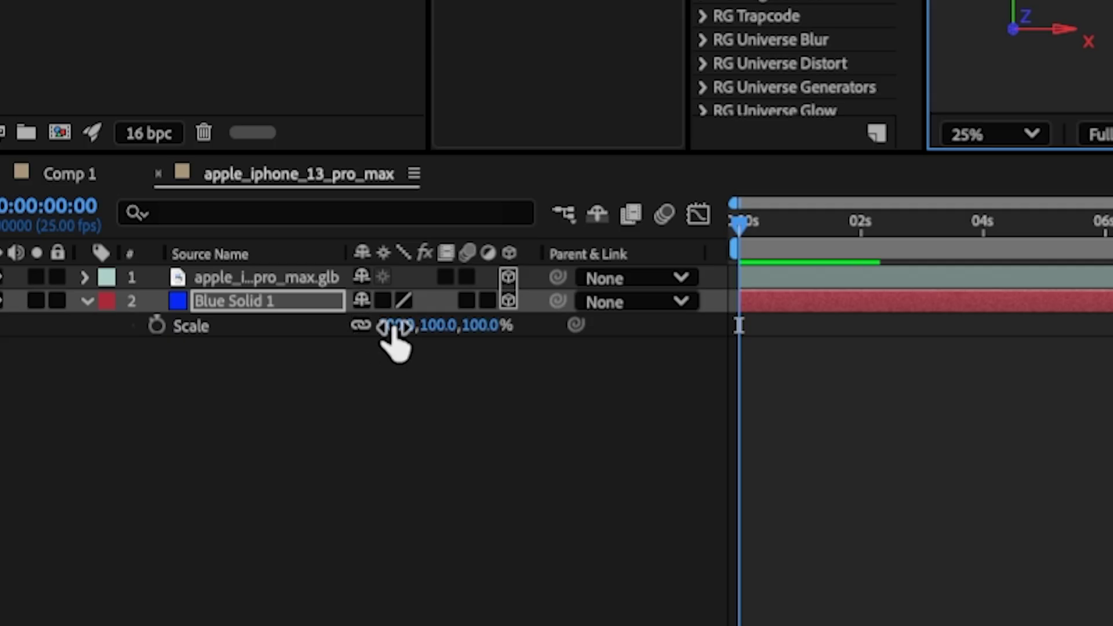
left_click_drag(139, 409, 152, 409)
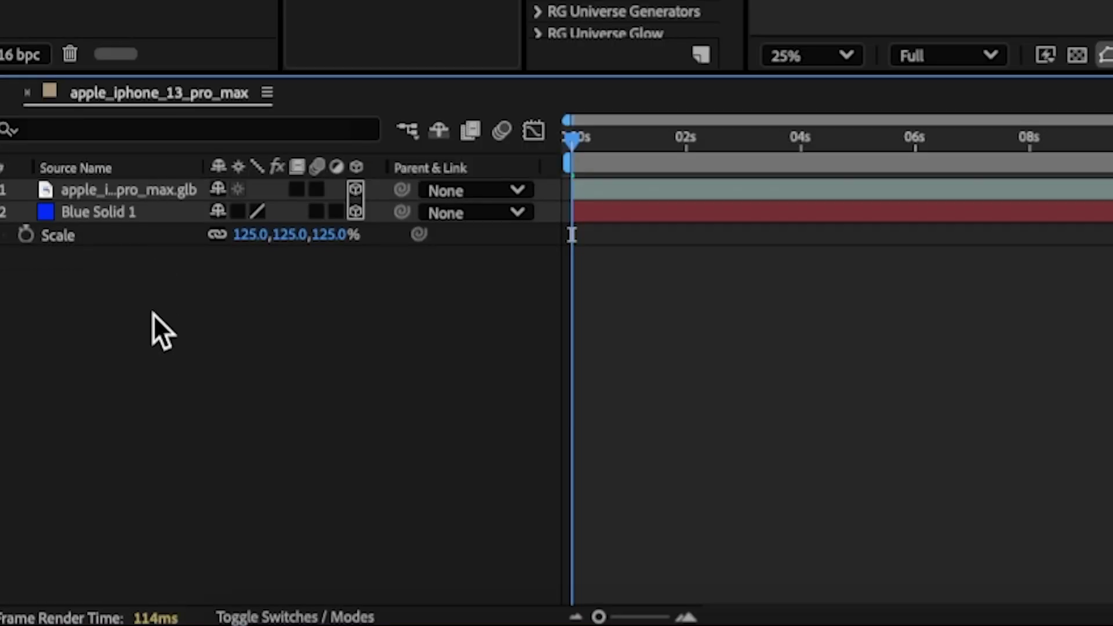
right_click(154, 314)
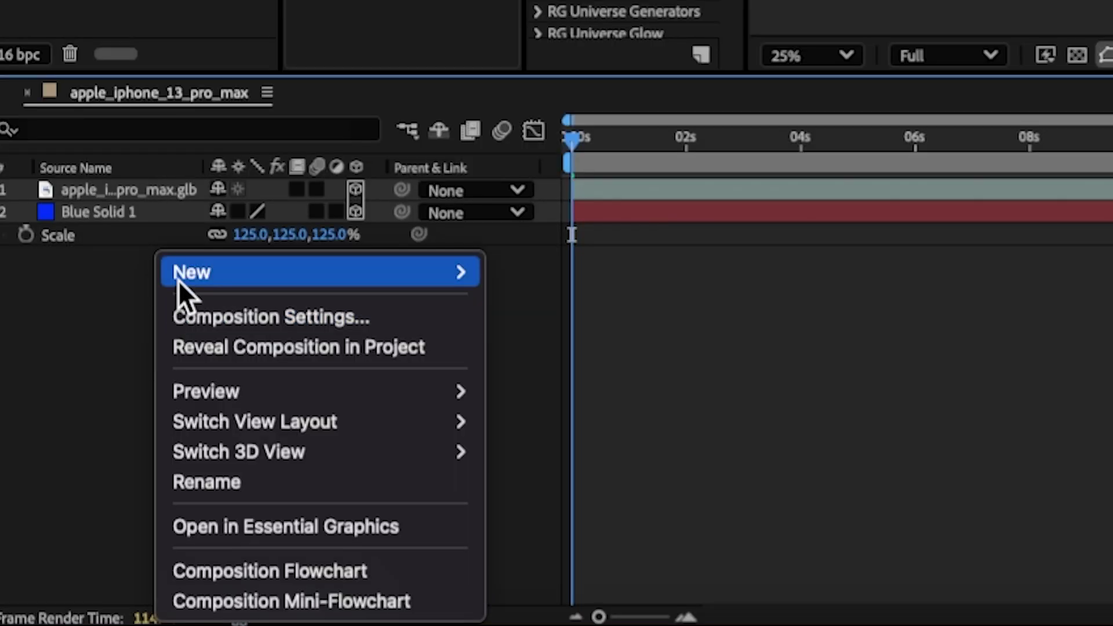
left_click(540, 296)
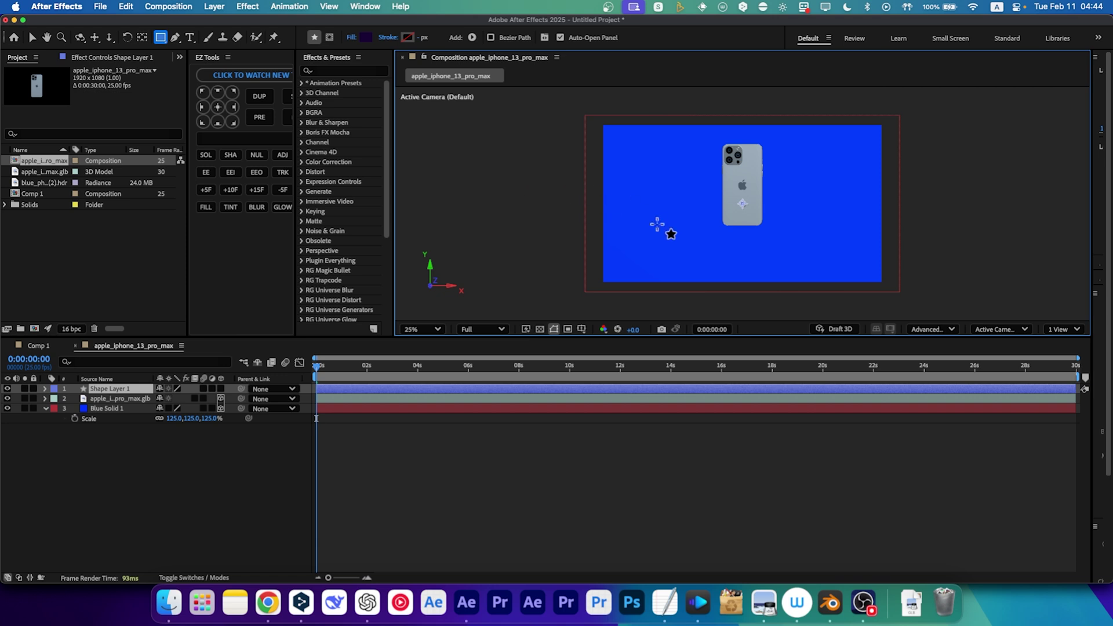
left_click_drag(658, 226, 812, 251)
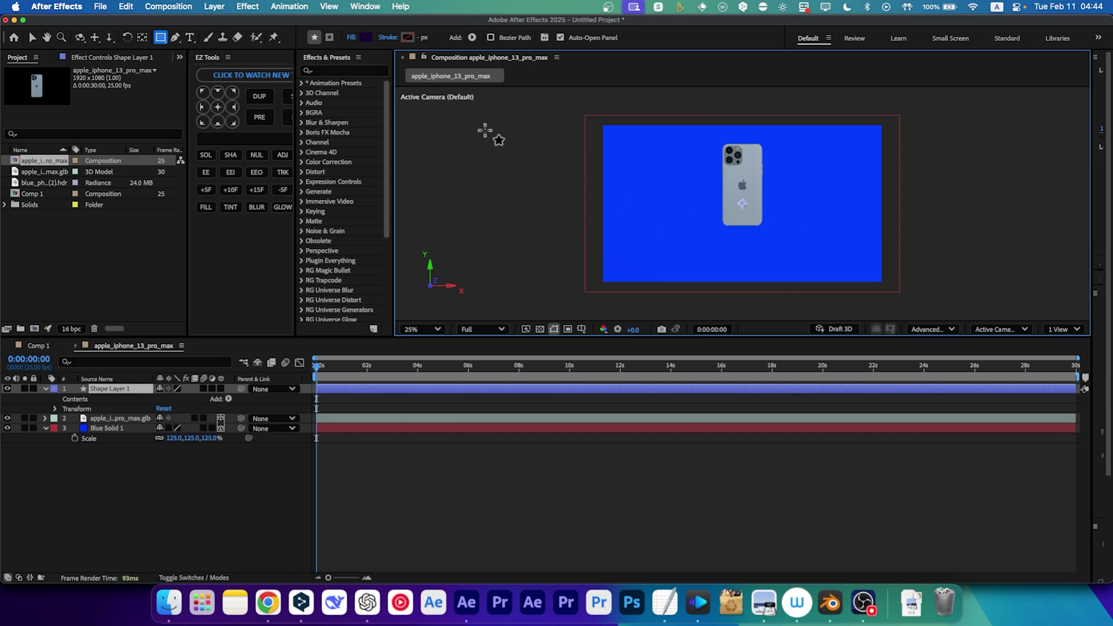
Draw a flat dark ellipse below the phone, layer it beneath the model, and make it 3D.
left_click(160, 38)
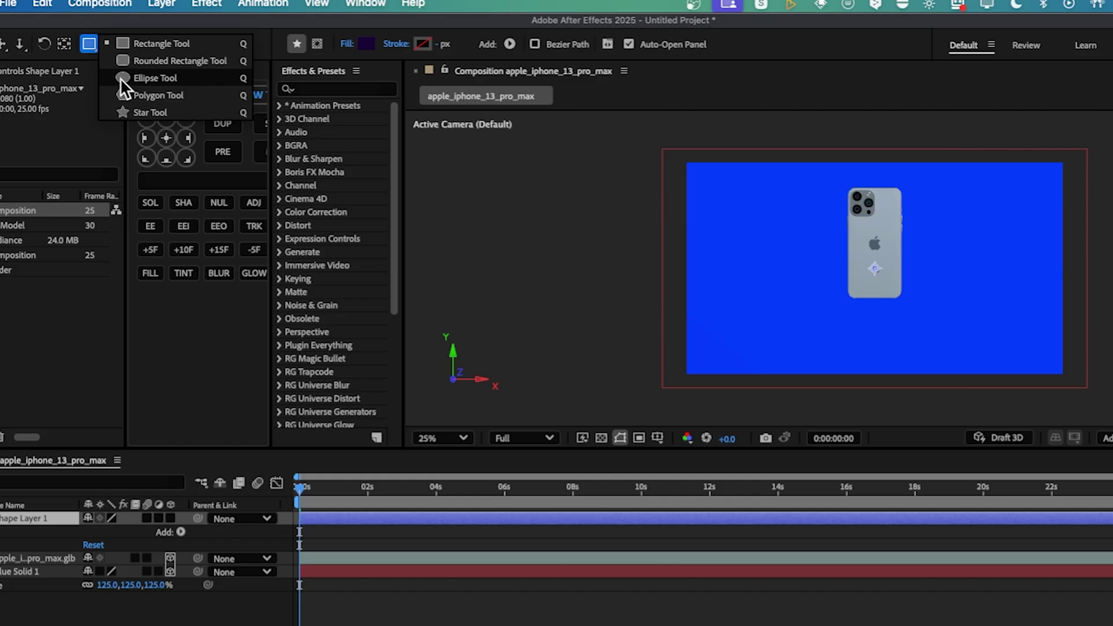
left_click(174, 78)
left_click_drag(781, 306, 997, 331)
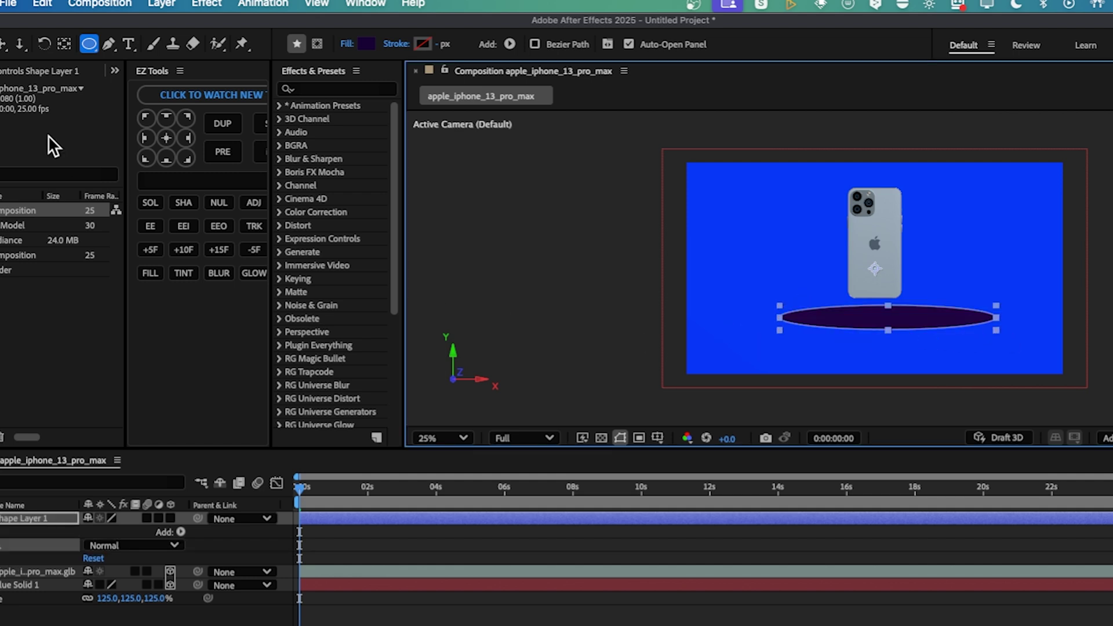
left_click_drag(781, 318, 782, 301)
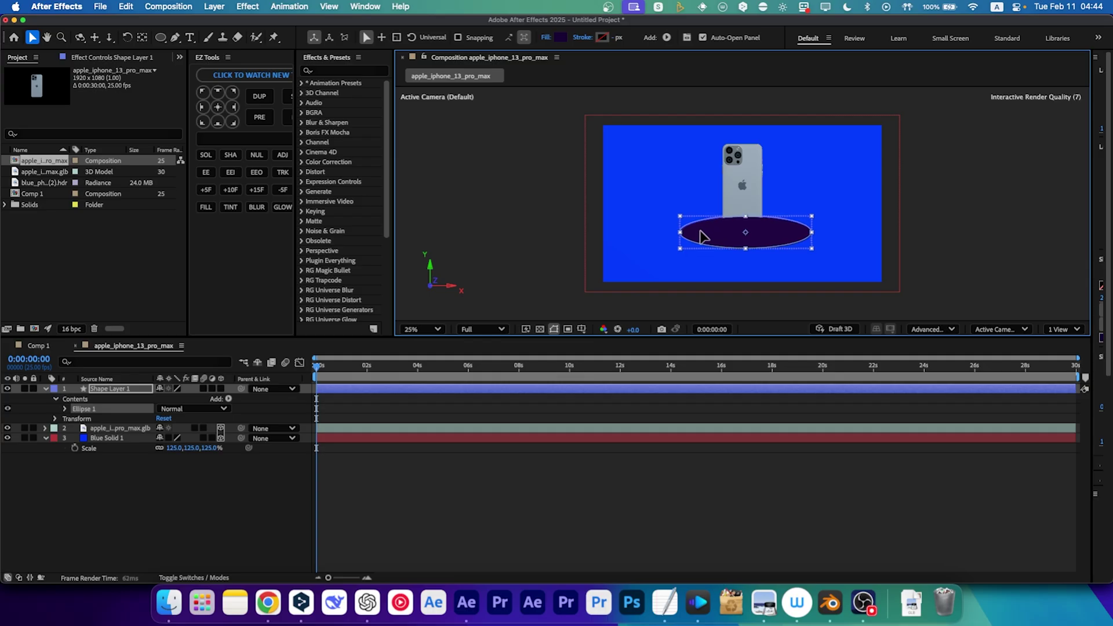
left_click_drag(704, 237, 699, 233)
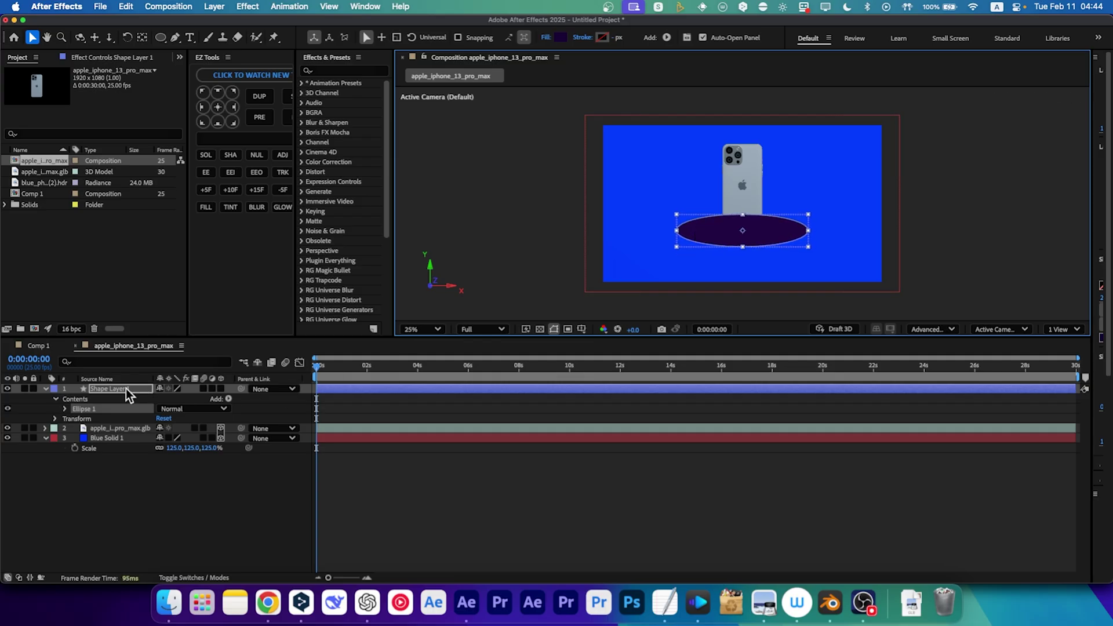
left_click_drag(126, 391, 130, 434)
left_click(220, 400)
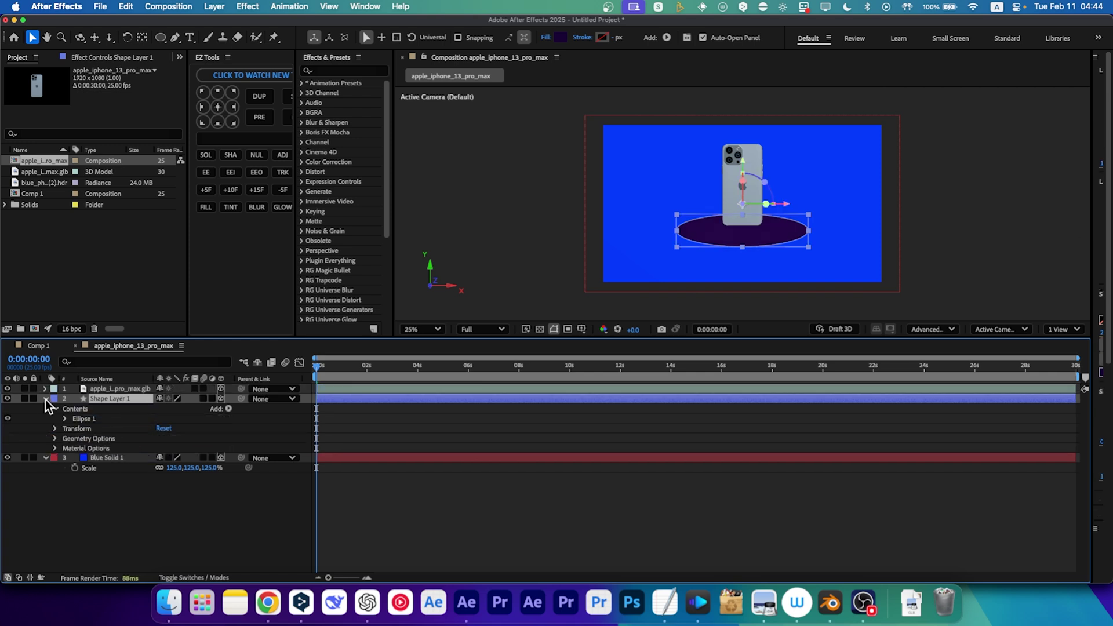
Nudge the ellipse slightly back in depth using the camera and top views.
left_click(1064, 329)
left_click(1048, 363)
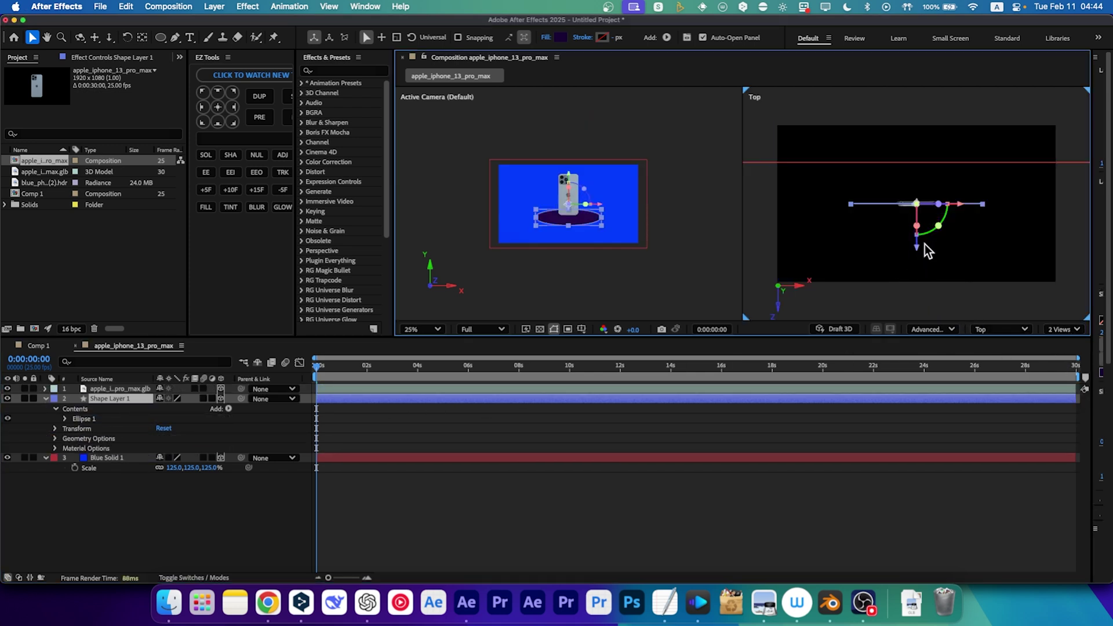
left_click(1063, 329)
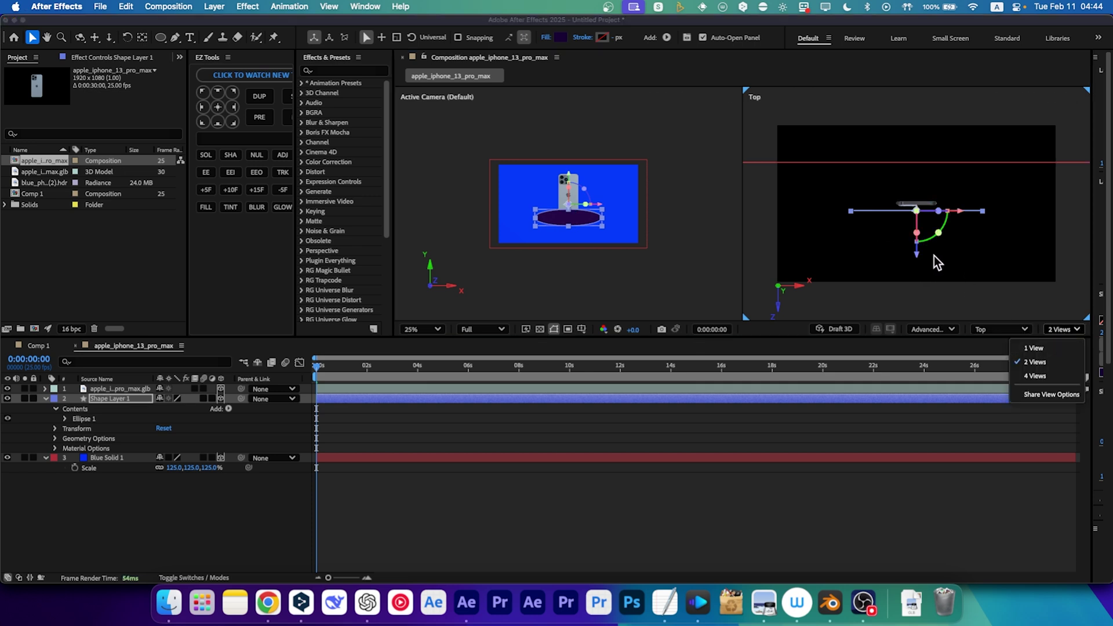
left_click_drag(918, 254, 918, 241)
left_click(1063, 329)
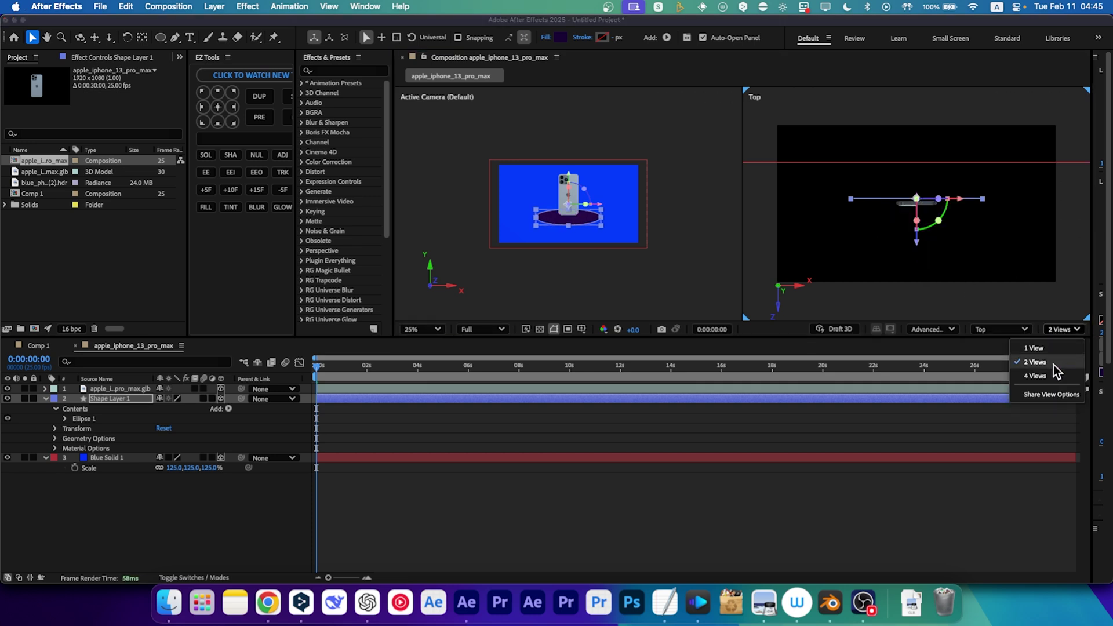
left_click(1040, 348)
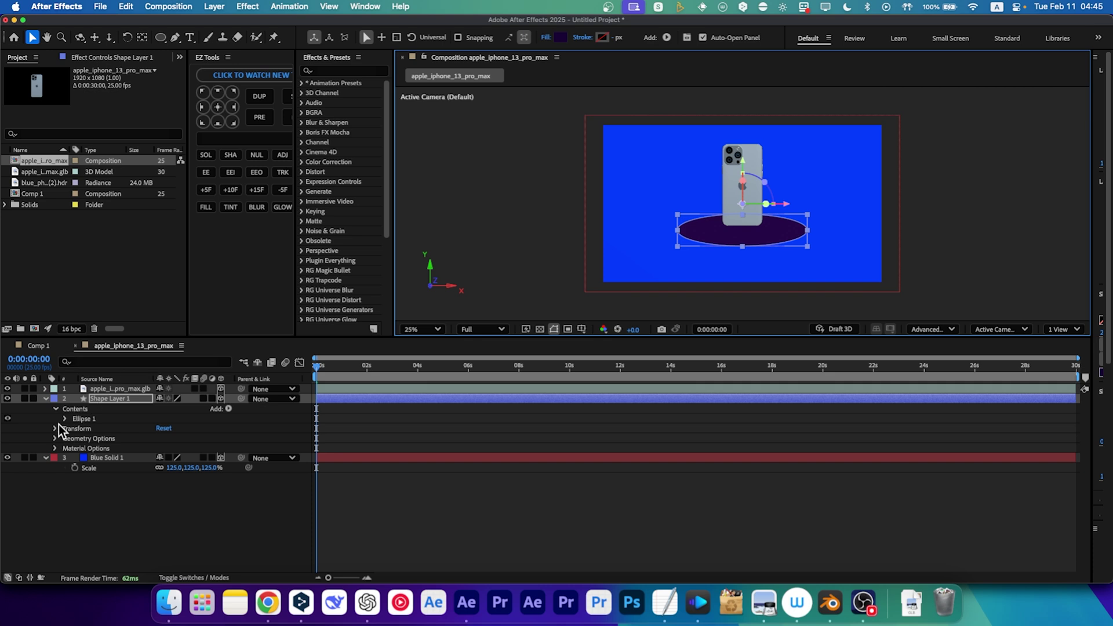
Extrude the ellipse into a deep disc and lower it to the phone's base.
left_click(56, 439)
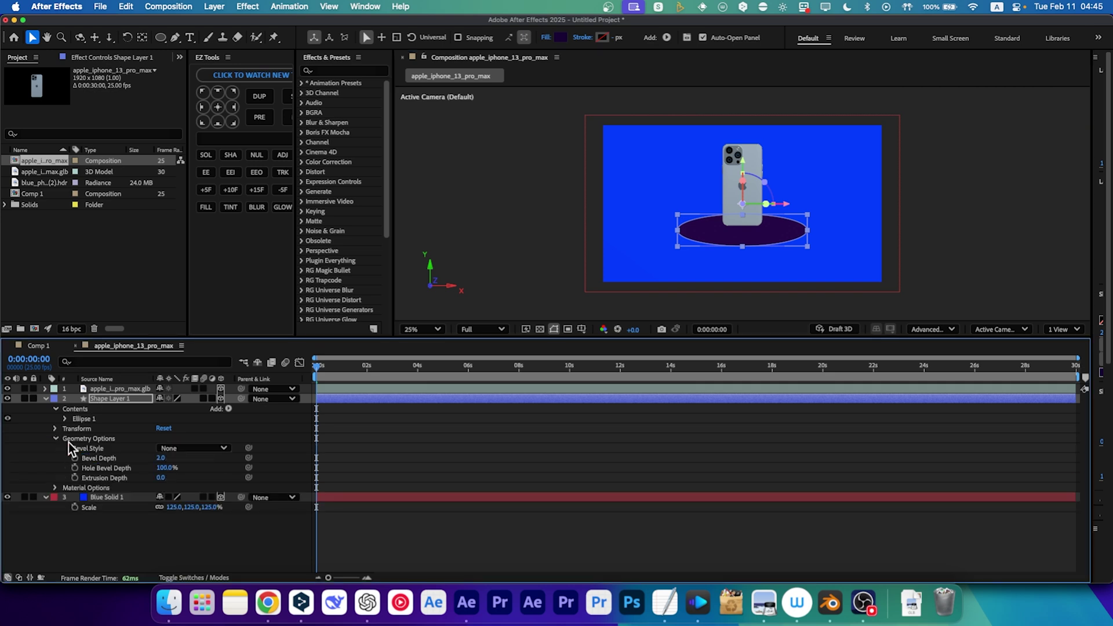
left_click_drag(164, 478, 205, 477)
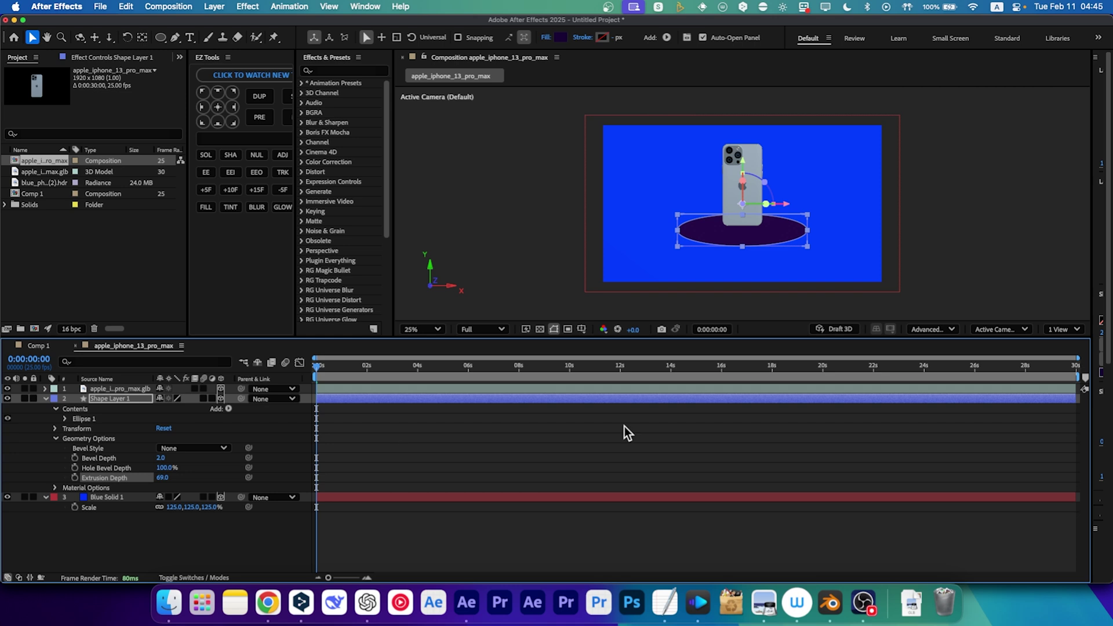
left_click(1065, 330)
left_click(1065, 353)
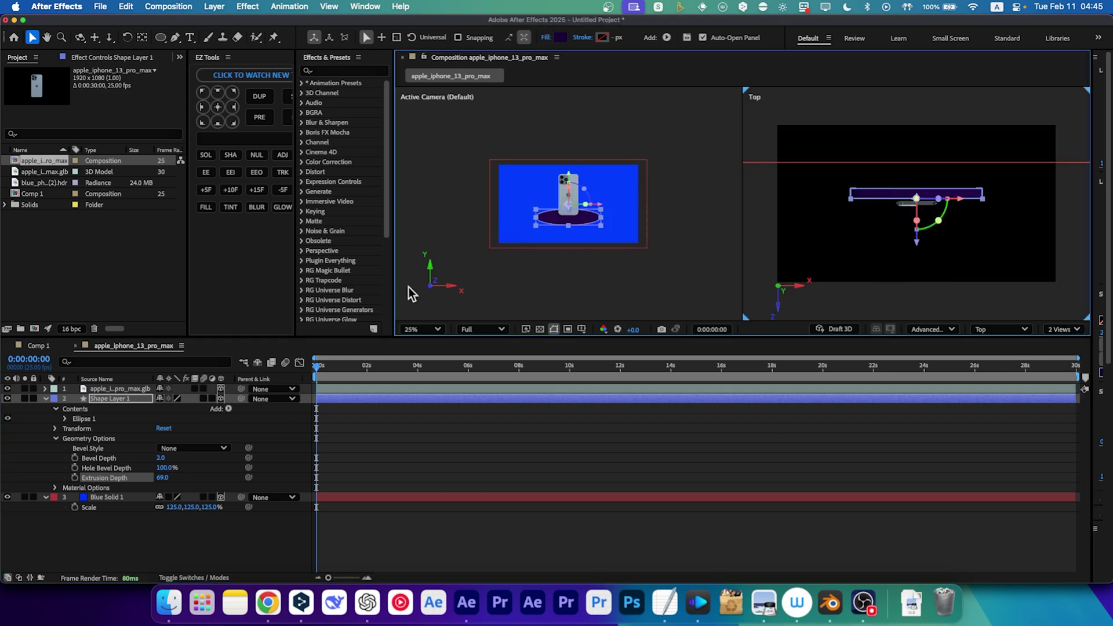
left_click_drag(162, 479, 196, 479)
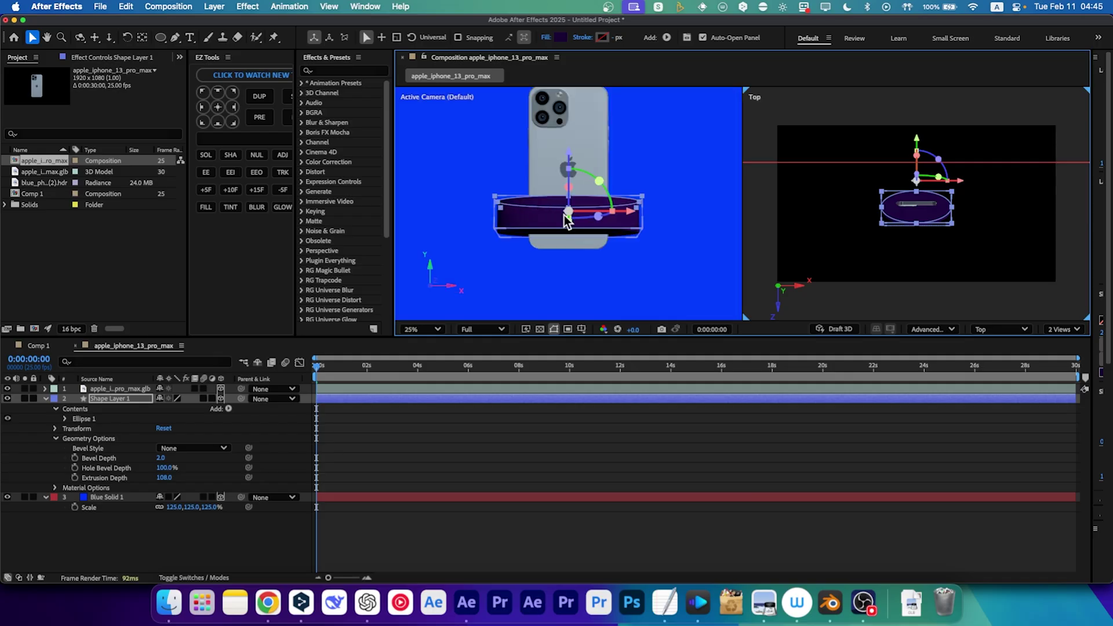
left_click_drag(571, 186, 637, 248)
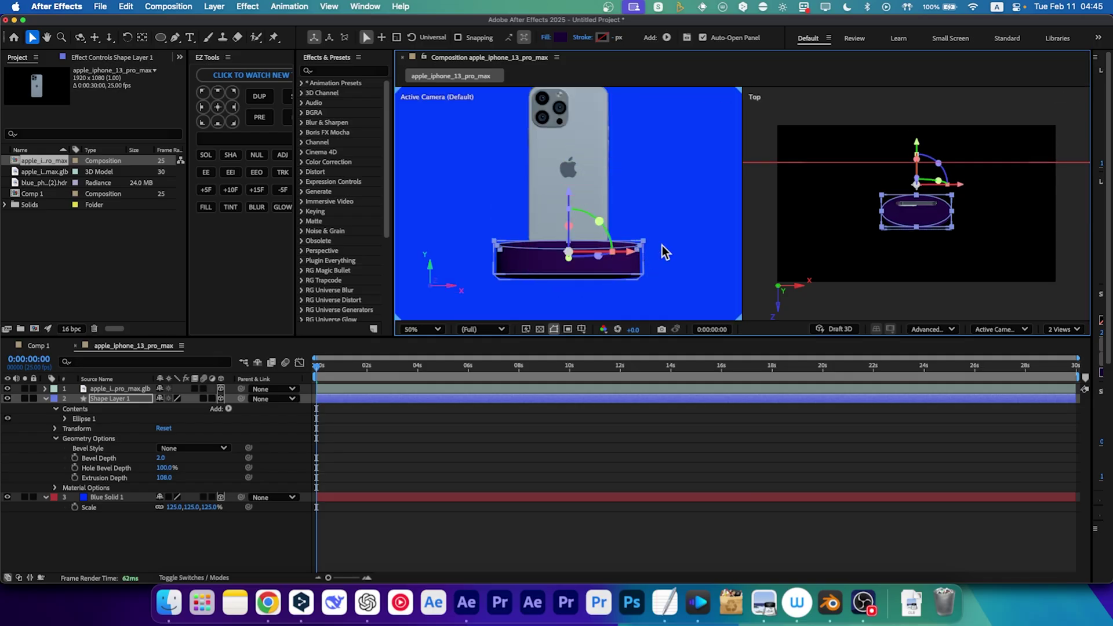
left_click_drag(918, 141, 918, 167)
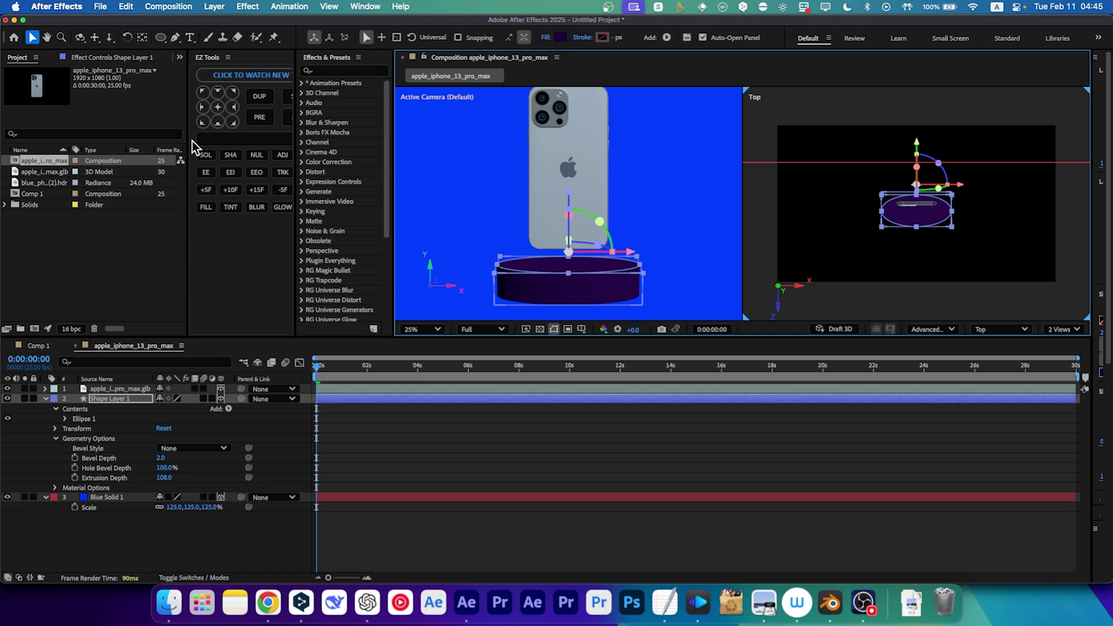
Centre the disc's anchor point, then position and enlarge it around the phone's base.
left_click(141, 37)
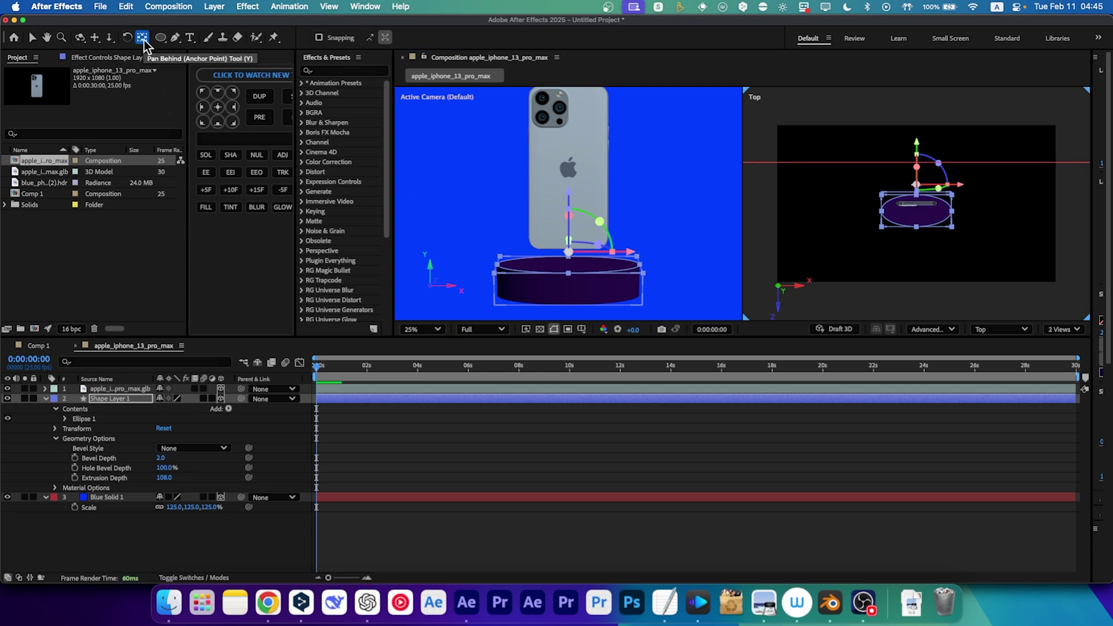
key("ctrl+alt+Home")
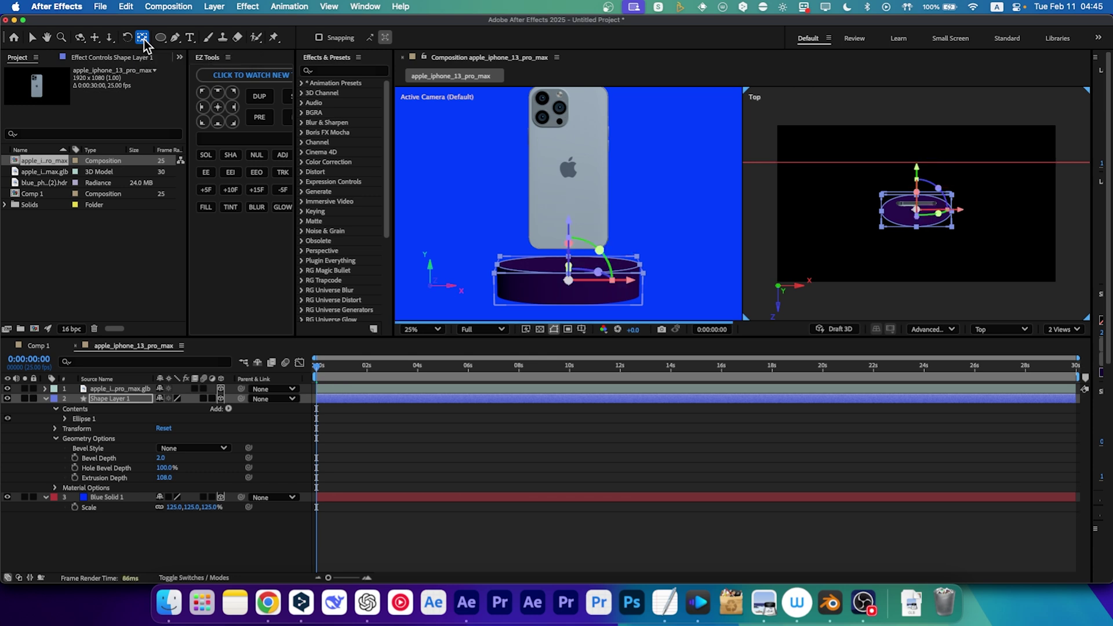
left_click(30, 38)
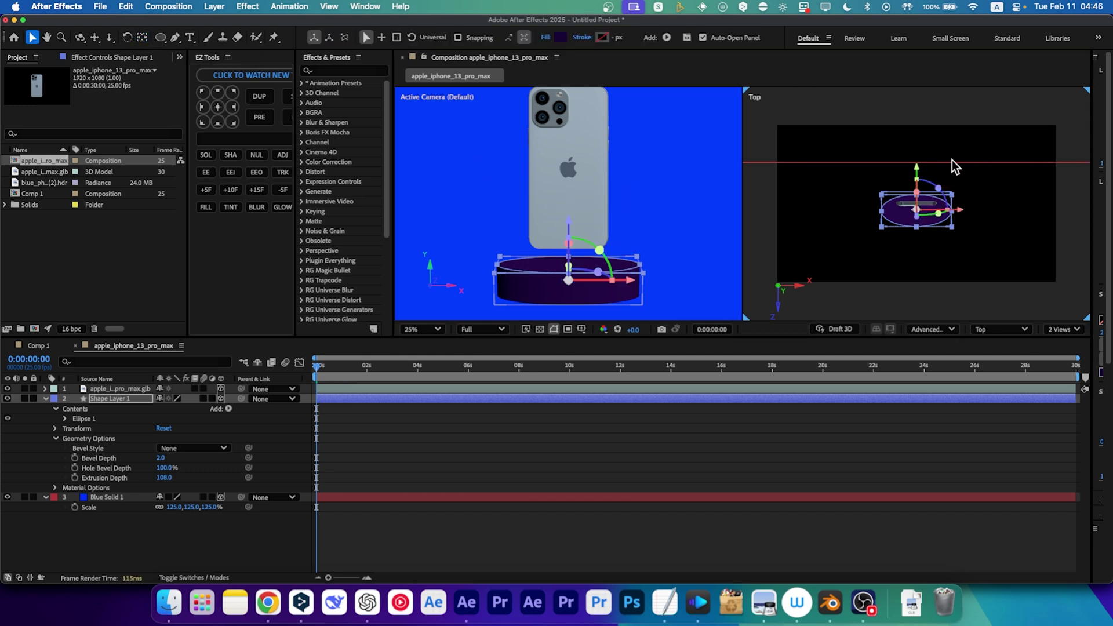
left_click_drag(919, 179, 918, 162)
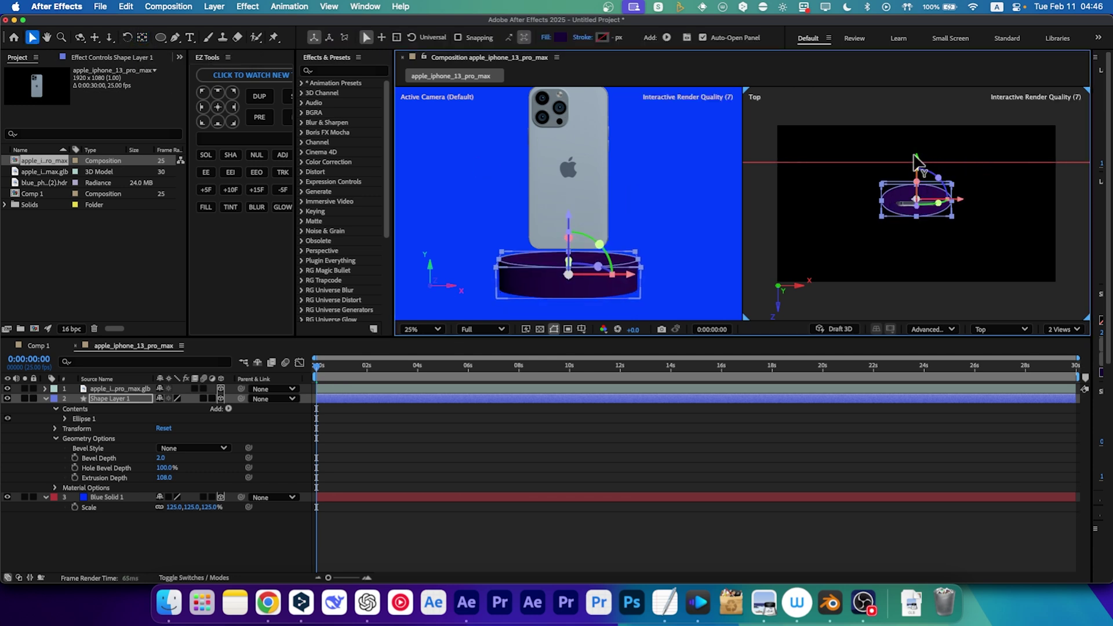
left_click_drag(569, 213, 570, 202)
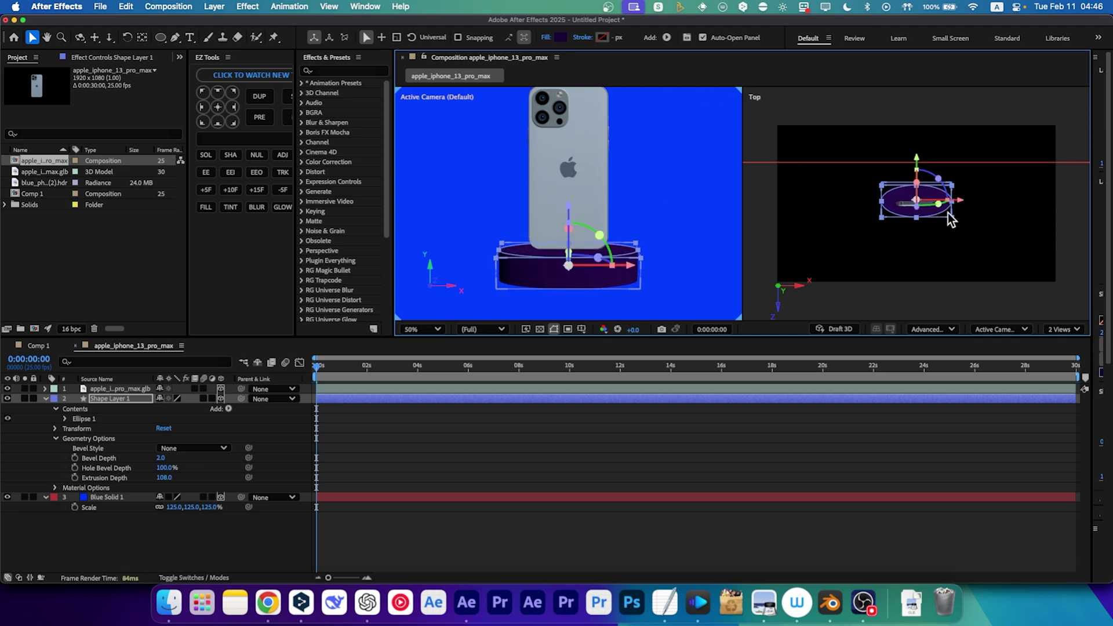
left_click_drag(957, 204, 956, 225)
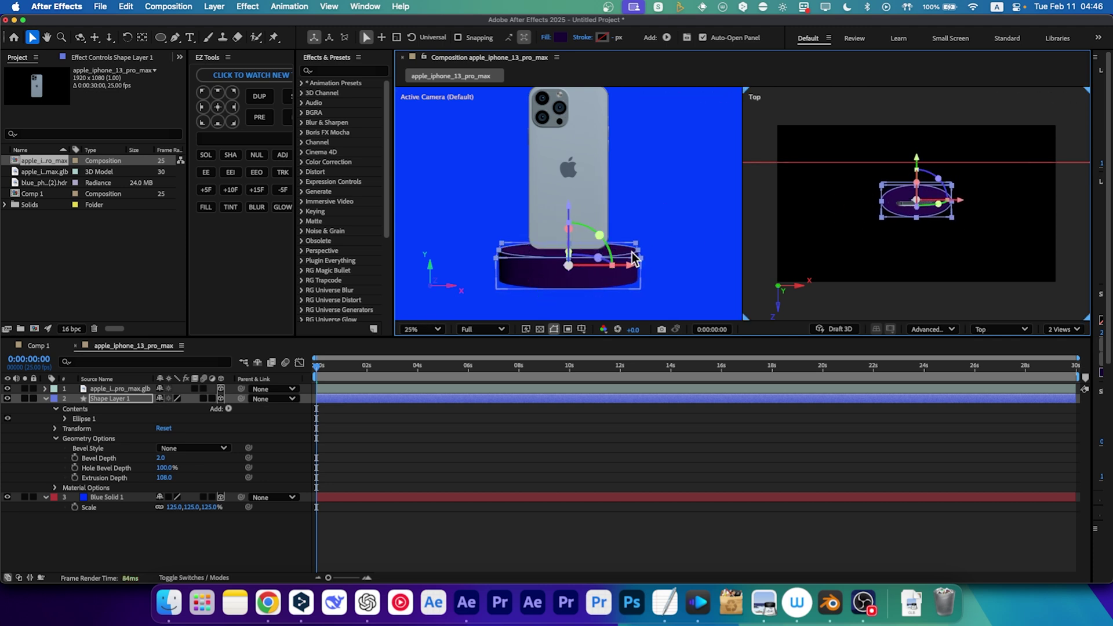
left_click_drag(642, 254, 648, 249)
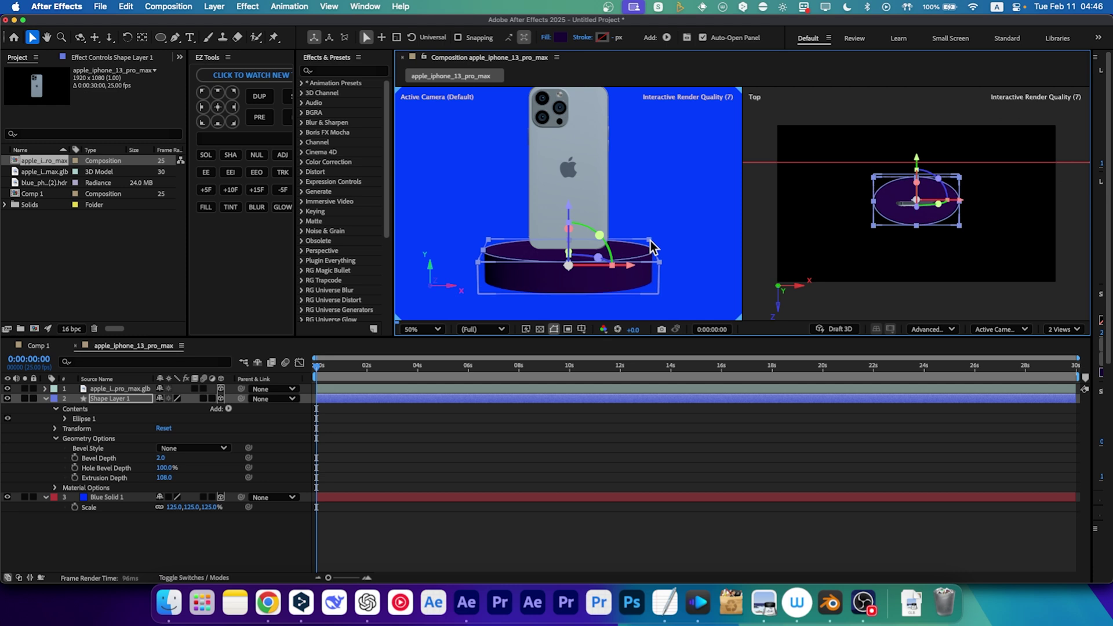
Fill the disc with blue.
left_click(547, 37)
left_click_drag(570, 261, 568, 281)
key("Return")
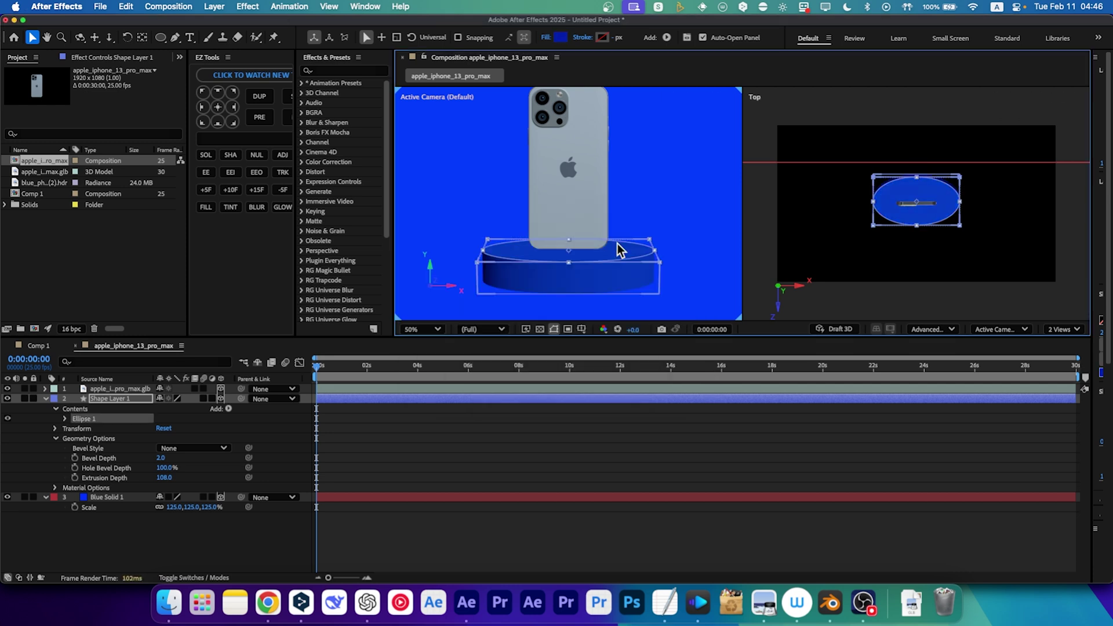
scroll(619, 251, "down", 1)
scroll(592, 244, "up", 1)
scroll(584, 240, "down", 1)
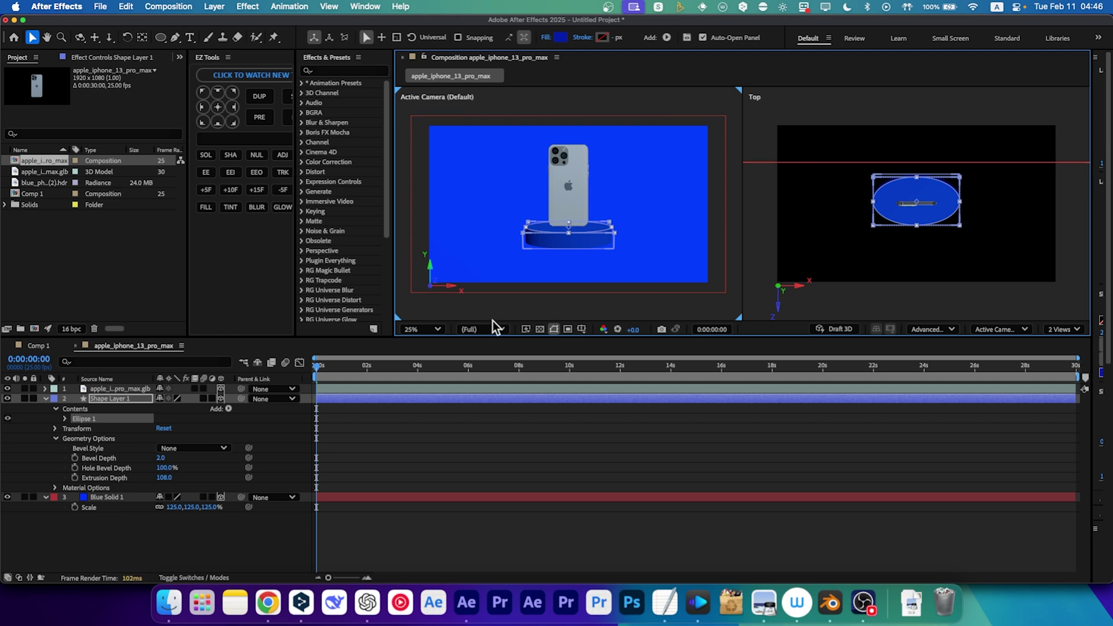
Unlink scale, stretch the disc's Z scale to 443%, and lower the cylinder beneath the phone.
left_click(244, 533)
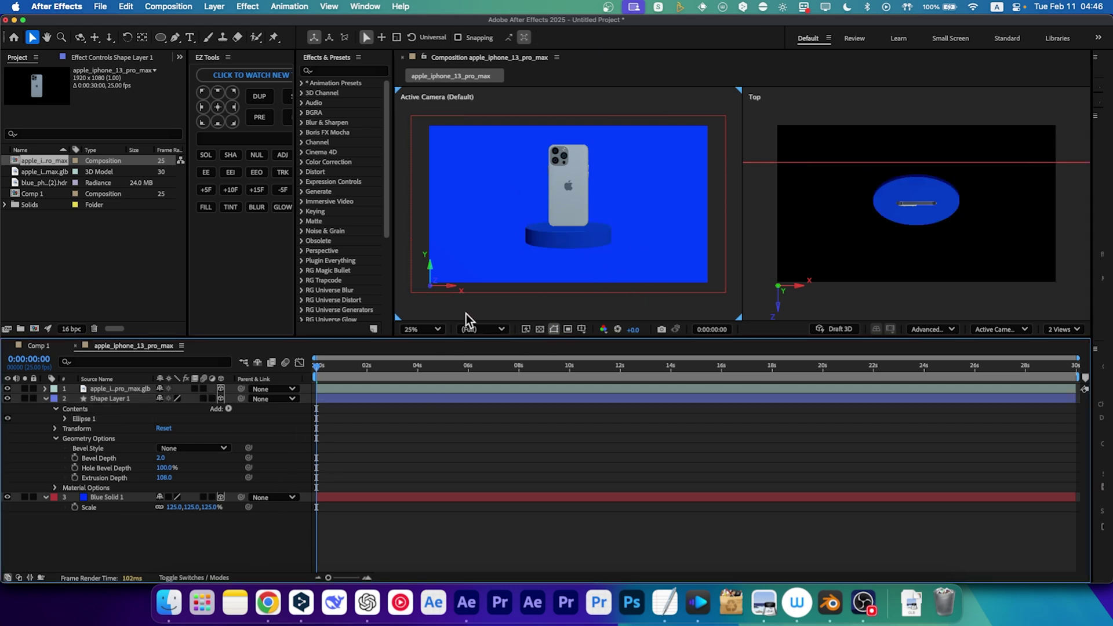
left_click(134, 426)
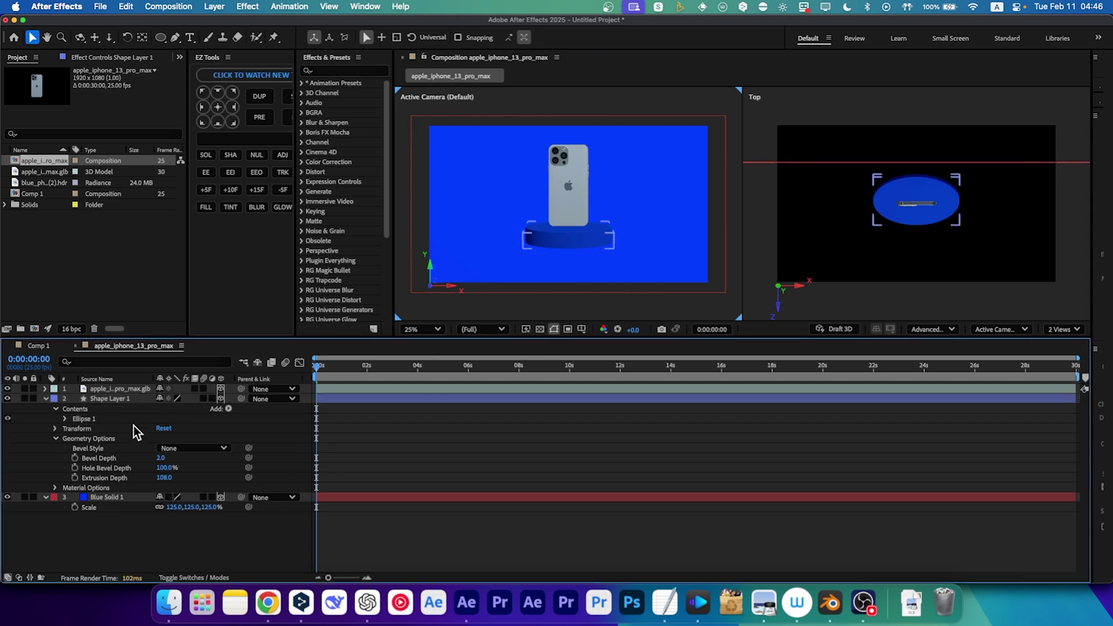
left_click(56, 428)
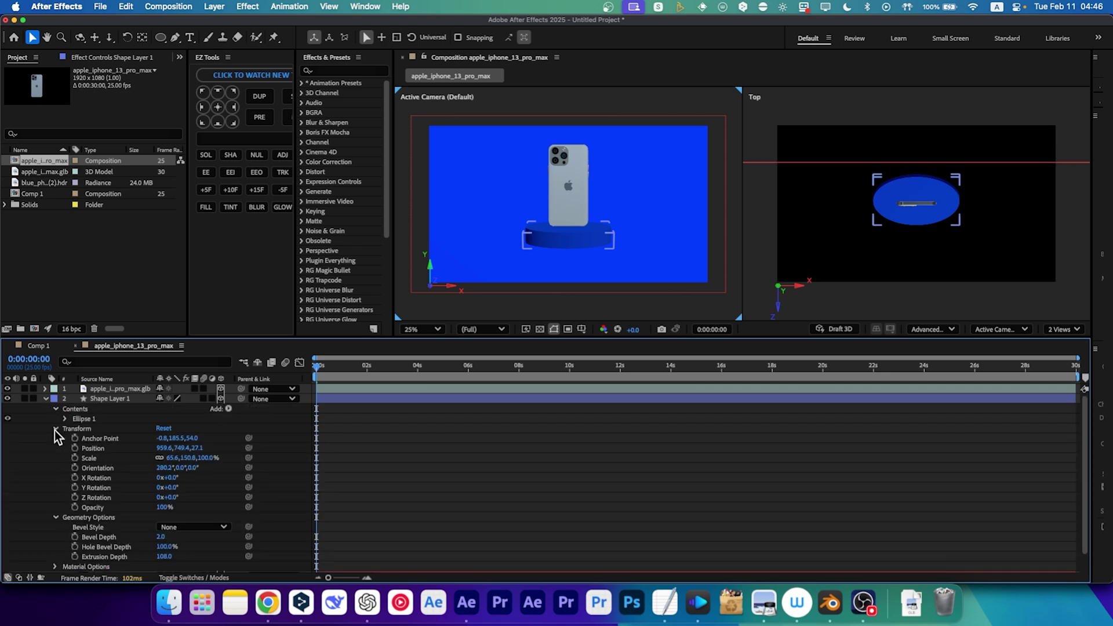
left_click(160, 459)
left_click_drag(205, 459, 261, 459)
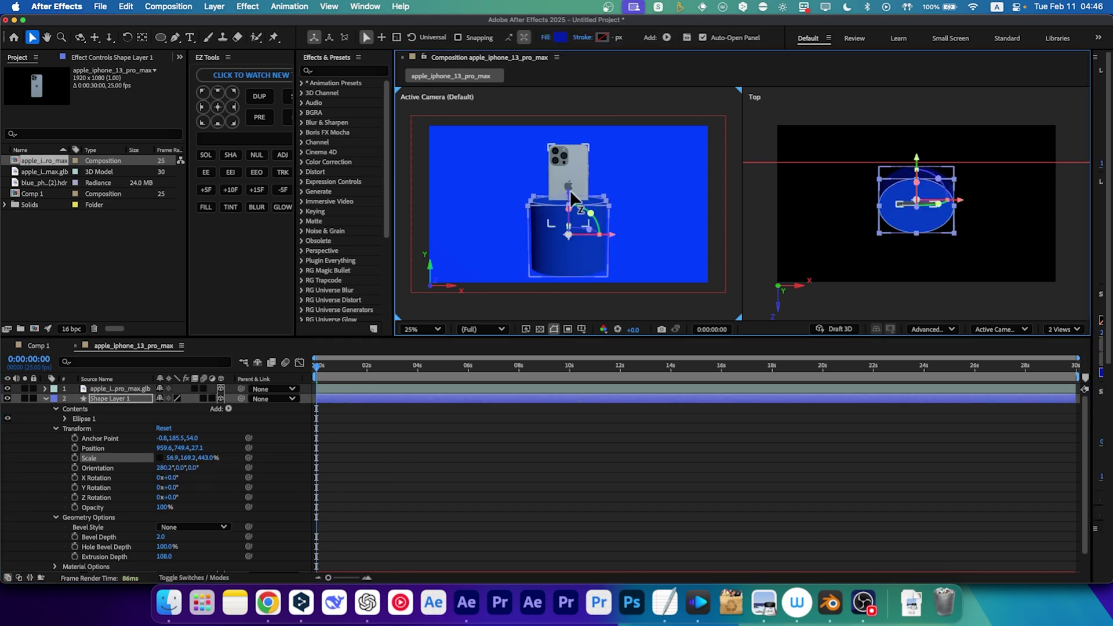
left_click_drag(570, 190, 569, 253)
left_click(409, 429)
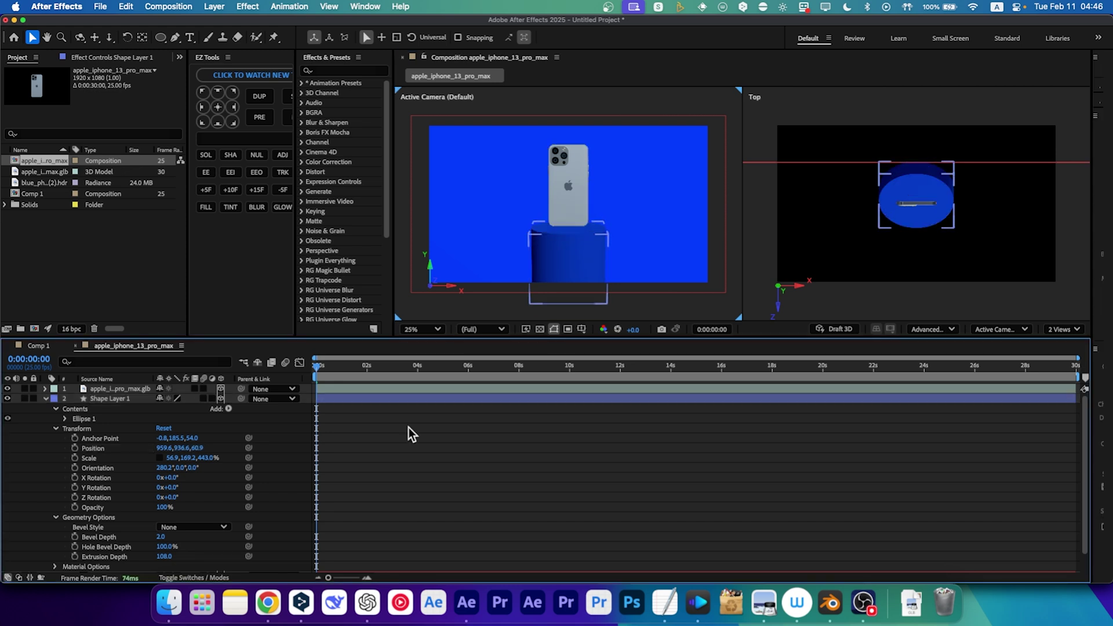
Apply Gradient Ramp to the Blue Solid 1 background.
left_click(49, 404)
left_click(103, 410)
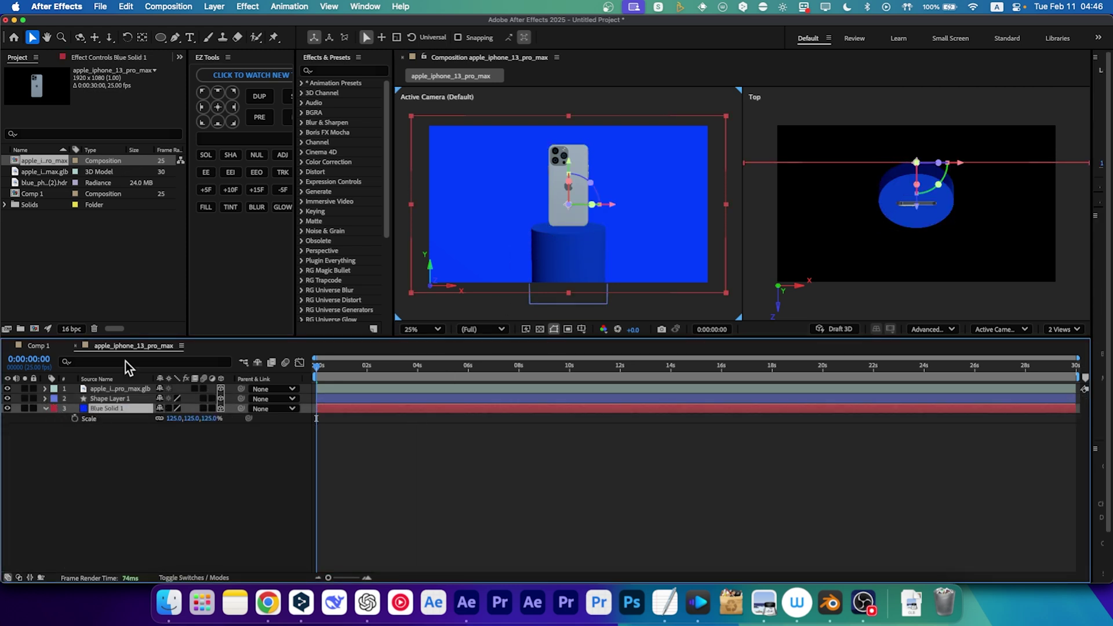
left_click(344, 70)
type("gradie")
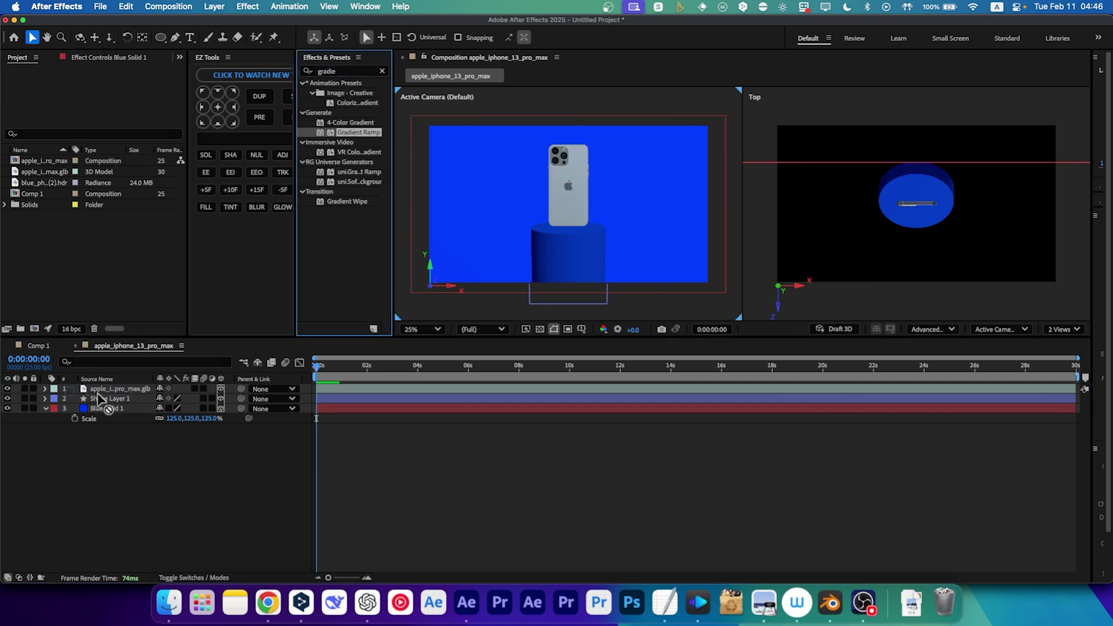
left_click_drag(356, 132, 100, 411)
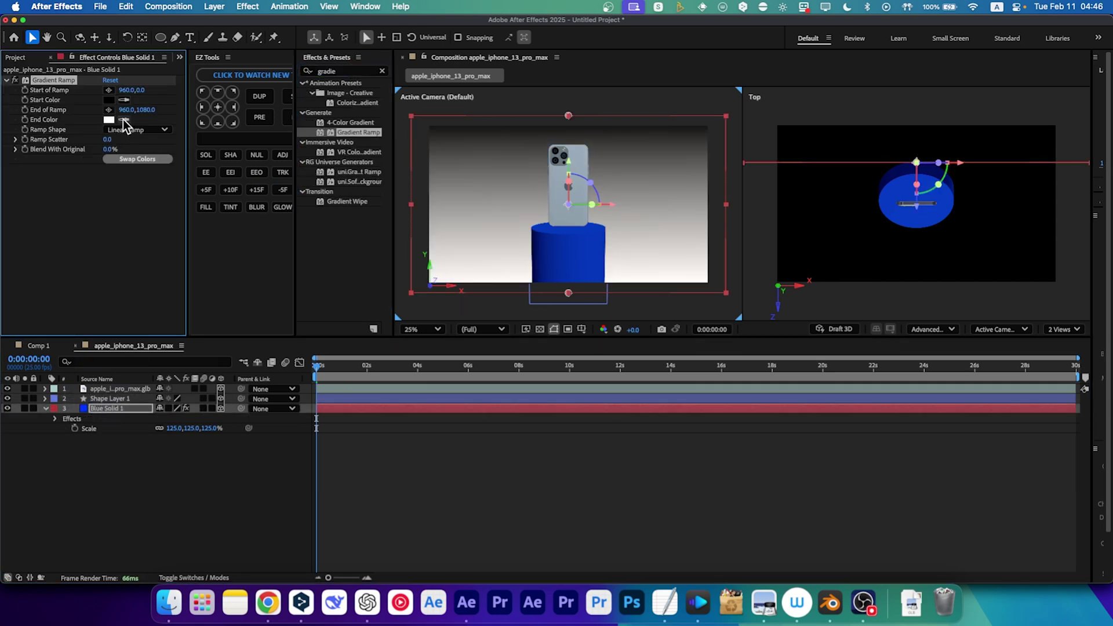
Set the gradient colours to dark blue and near-black blue.
left_click(109, 99)
left_click(594, 244)
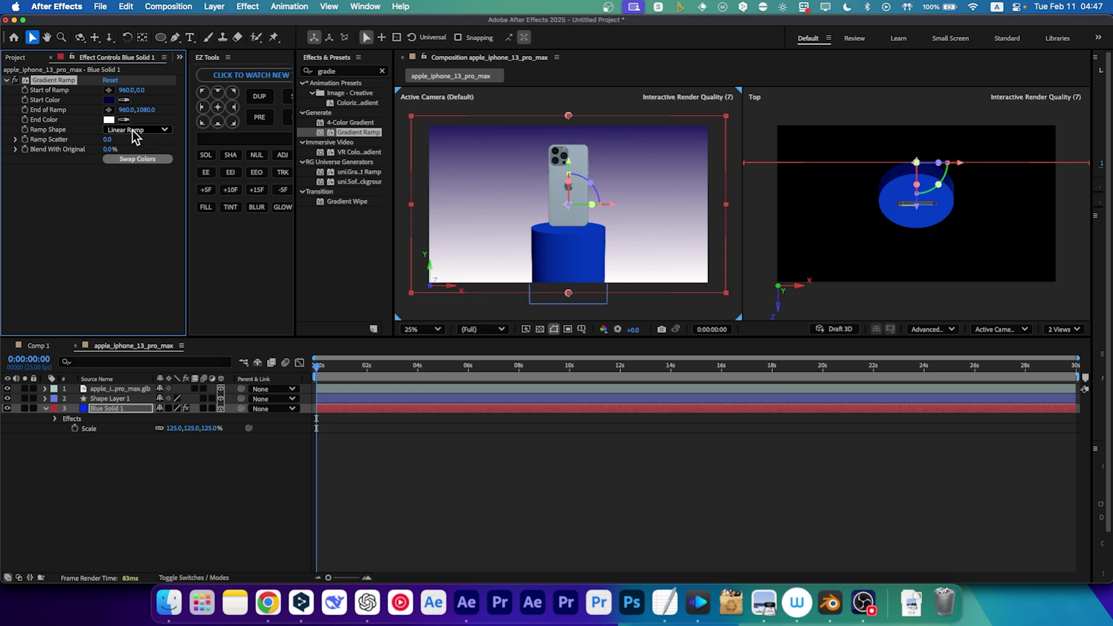
left_click(109, 120)
left_click(557, 331)
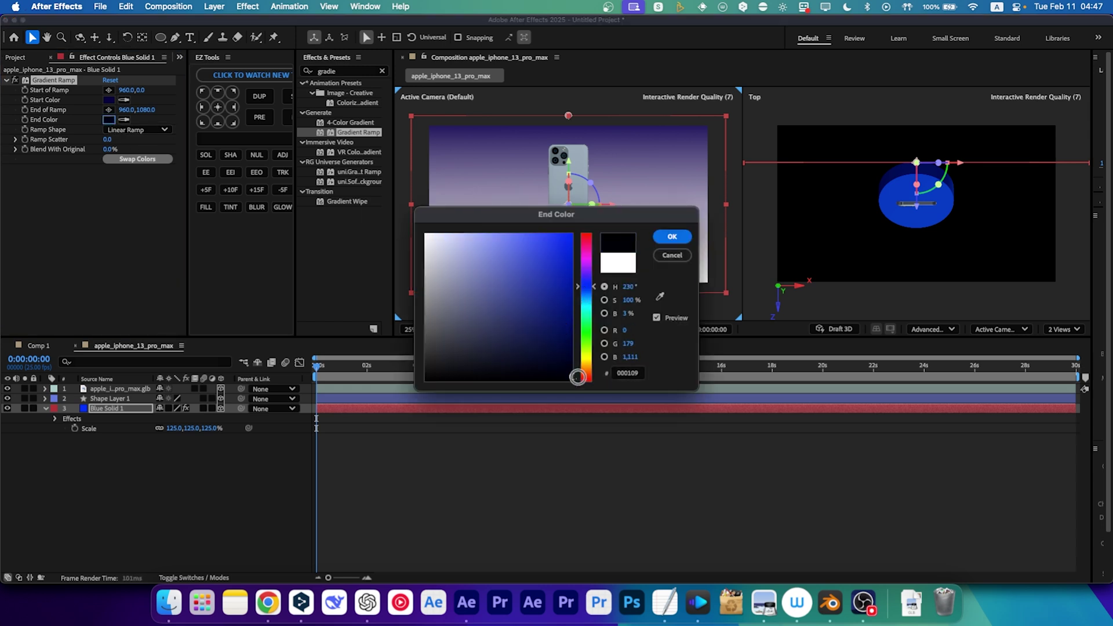
left_click(672, 236)
Make the ramp radial, centred on the phone, with its end point at the right edge.
left_click(138, 130)
left_click(139, 156)
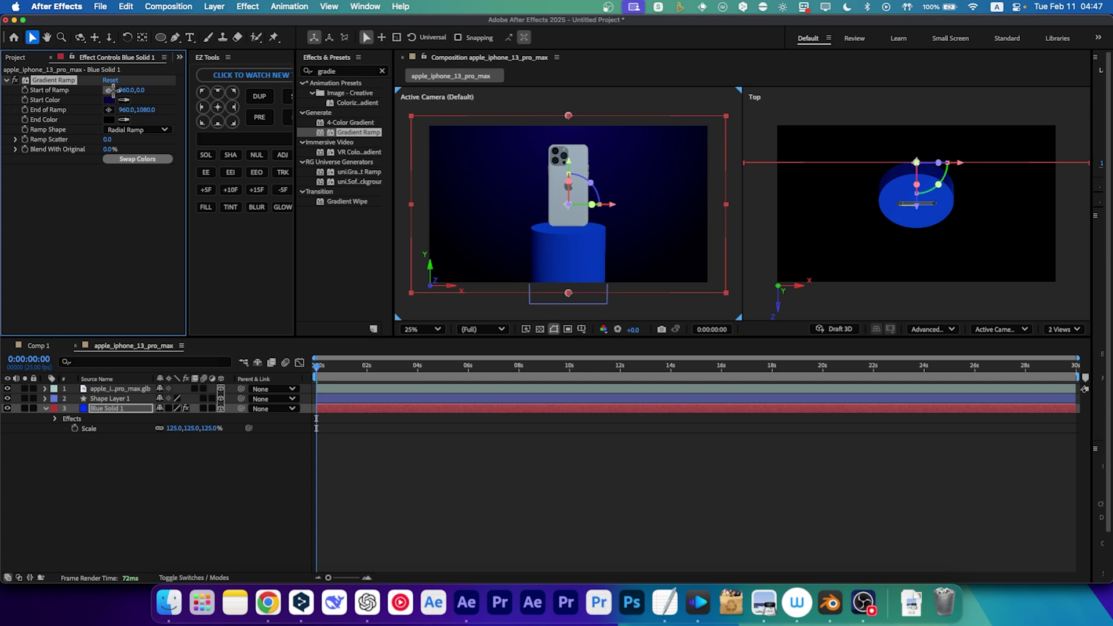
left_click(571, 213)
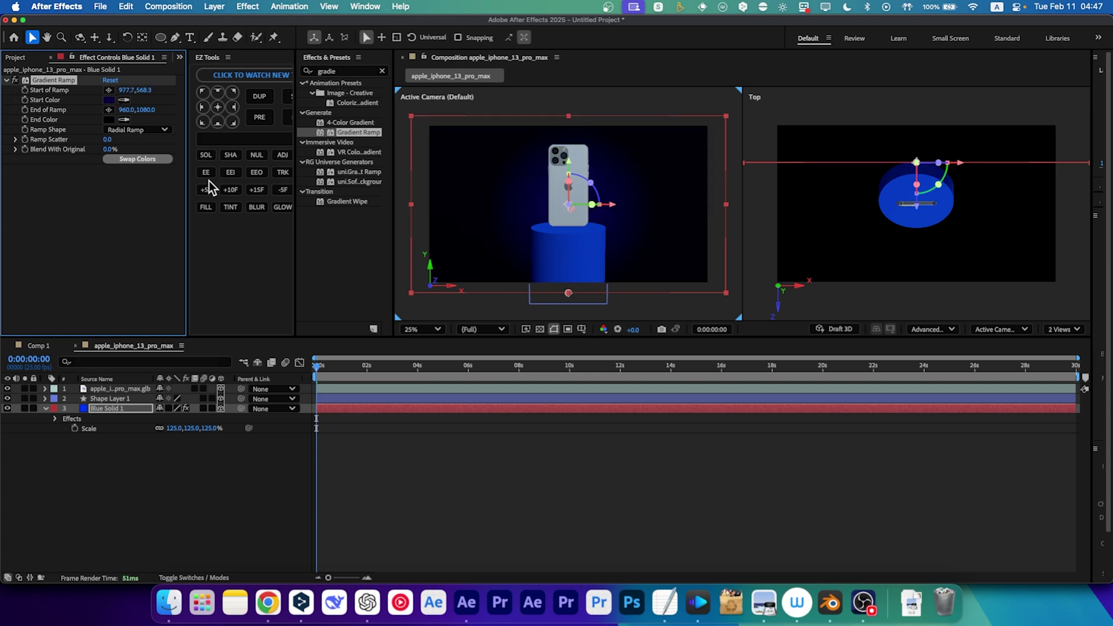
left_click(108, 110)
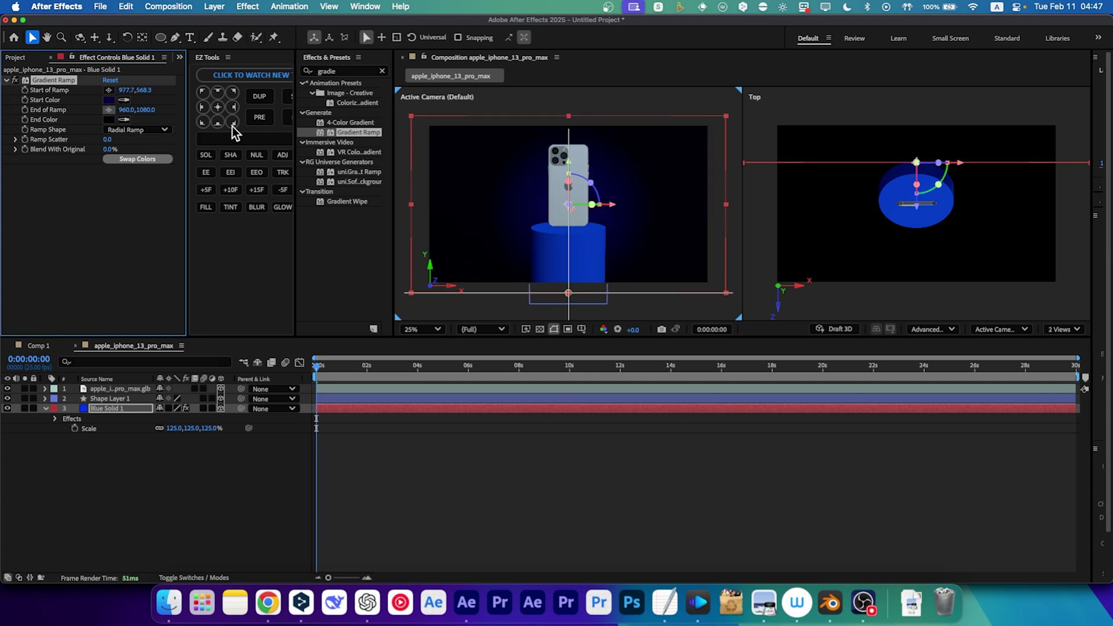
left_click(715, 199)
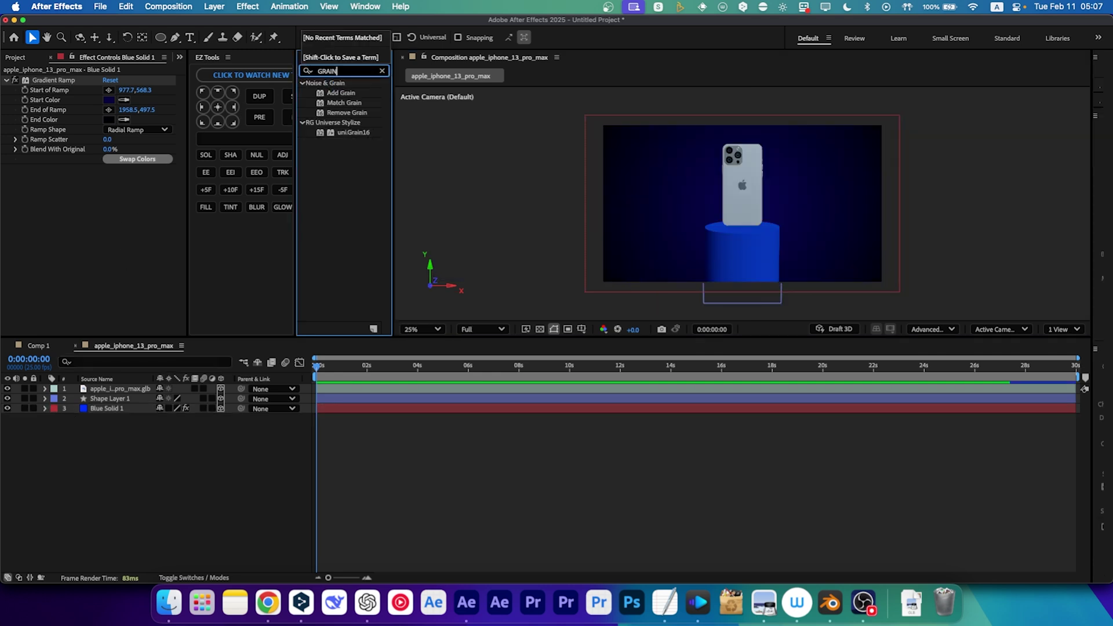
Apply Add Grain to Blue Solid 1 in Final Output mode with intensity 0.7.
left_click(340, 93)
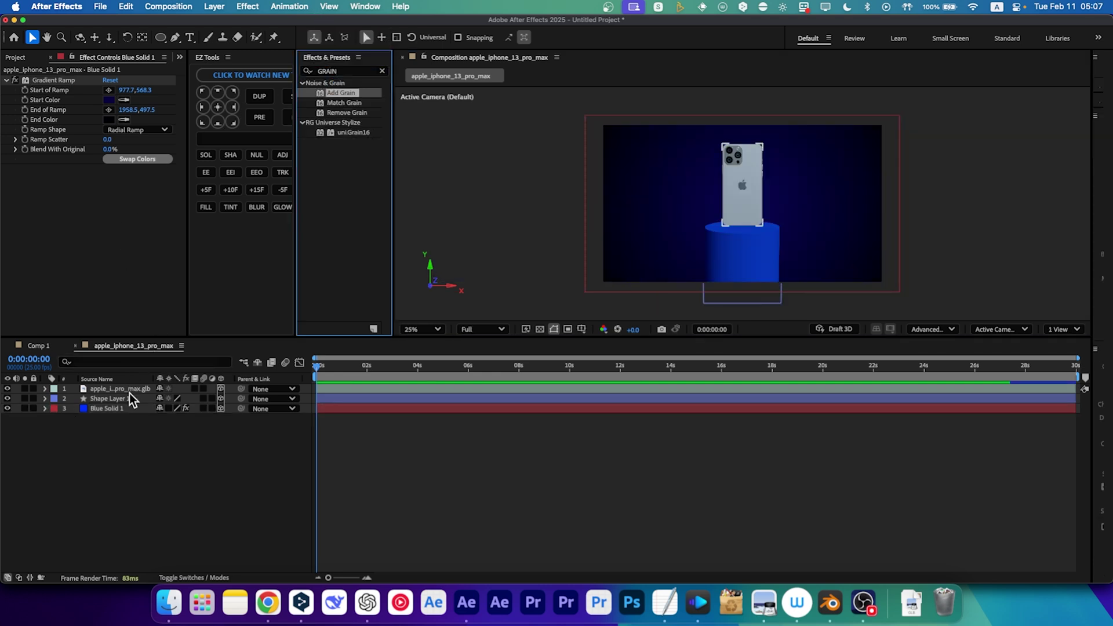
left_click(127, 408)
double_click(339, 92)
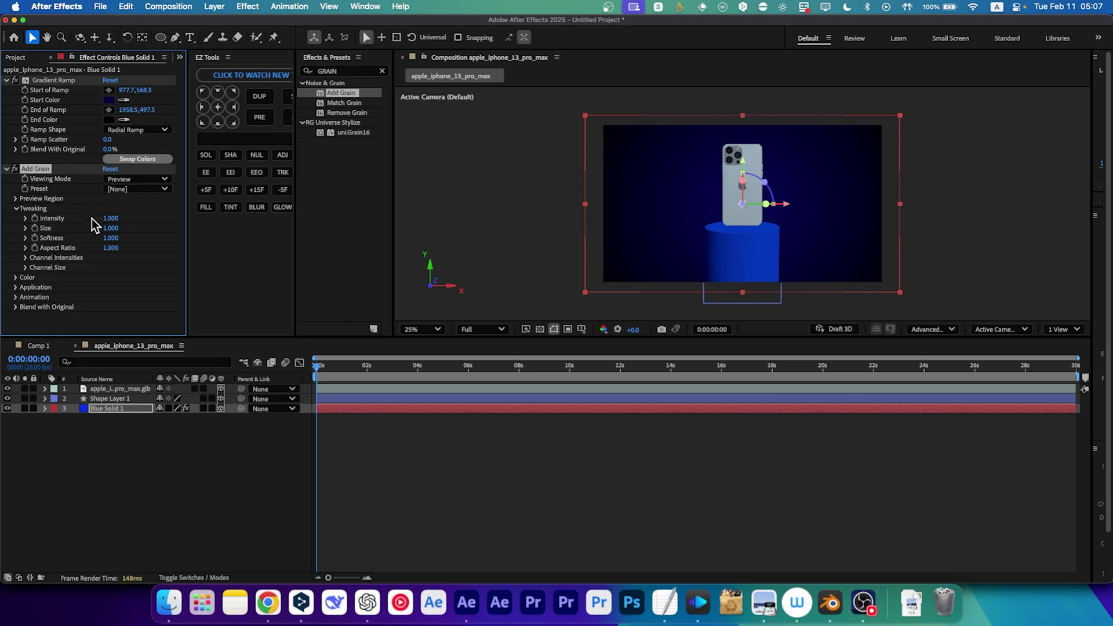
left_click(138, 179)
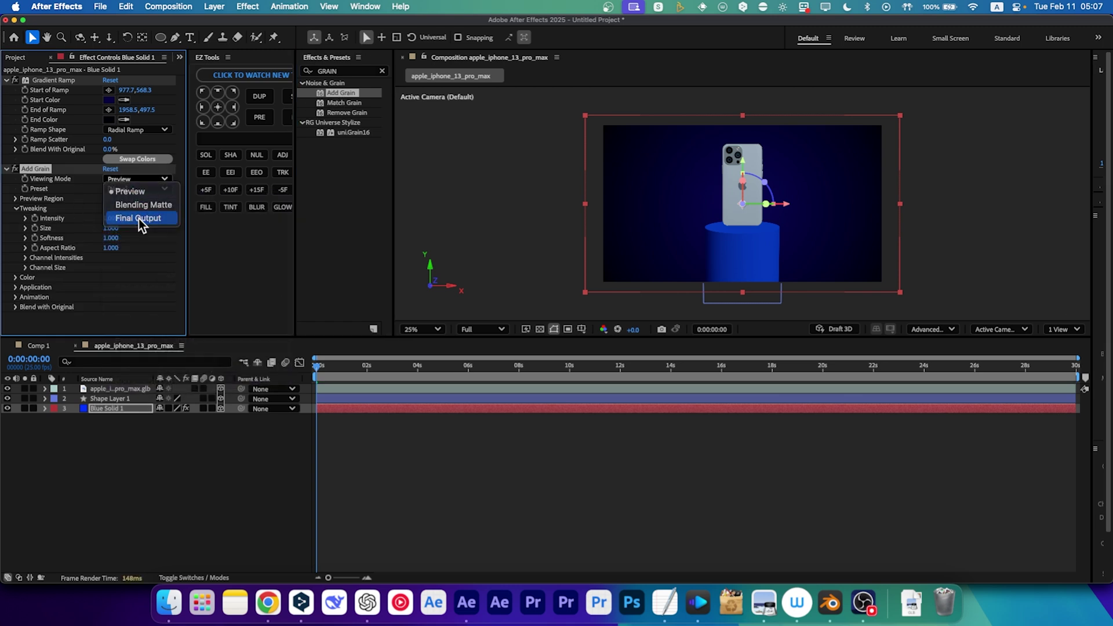
left_click(138, 219)
left_click_drag(111, 219, 117, 220)
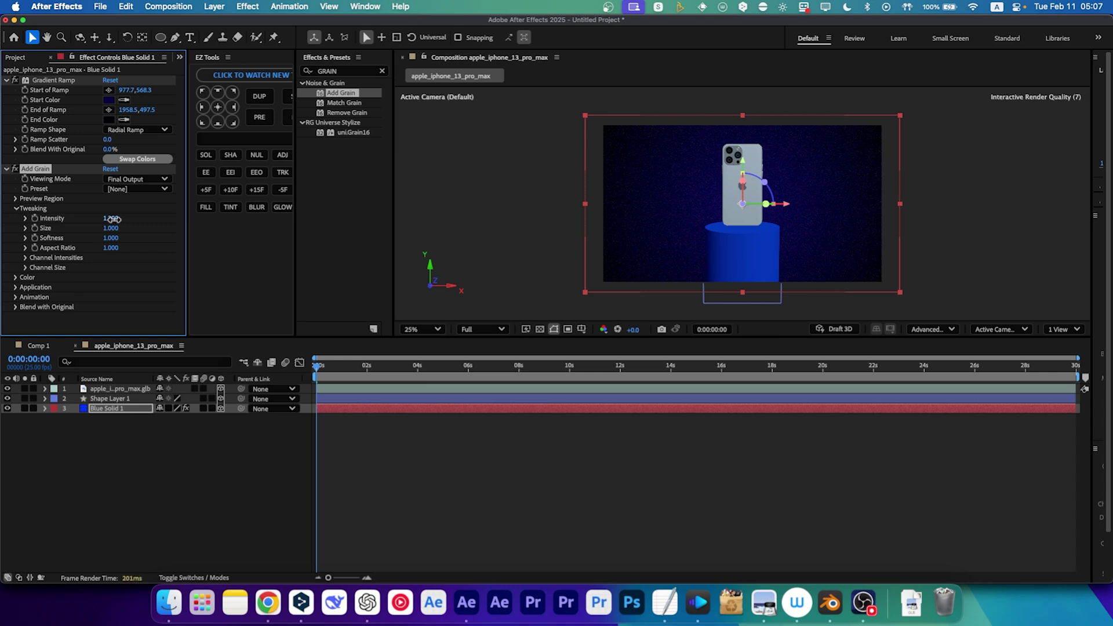
scroll(624, 182, "up", 2)
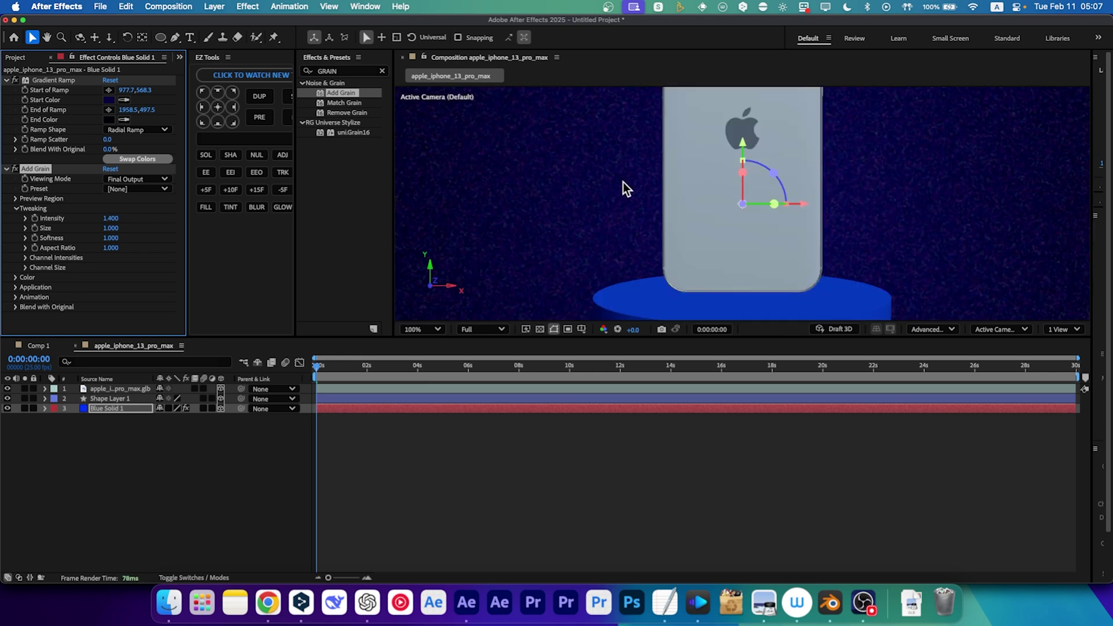
left_click_drag(112, 217, 102, 216)
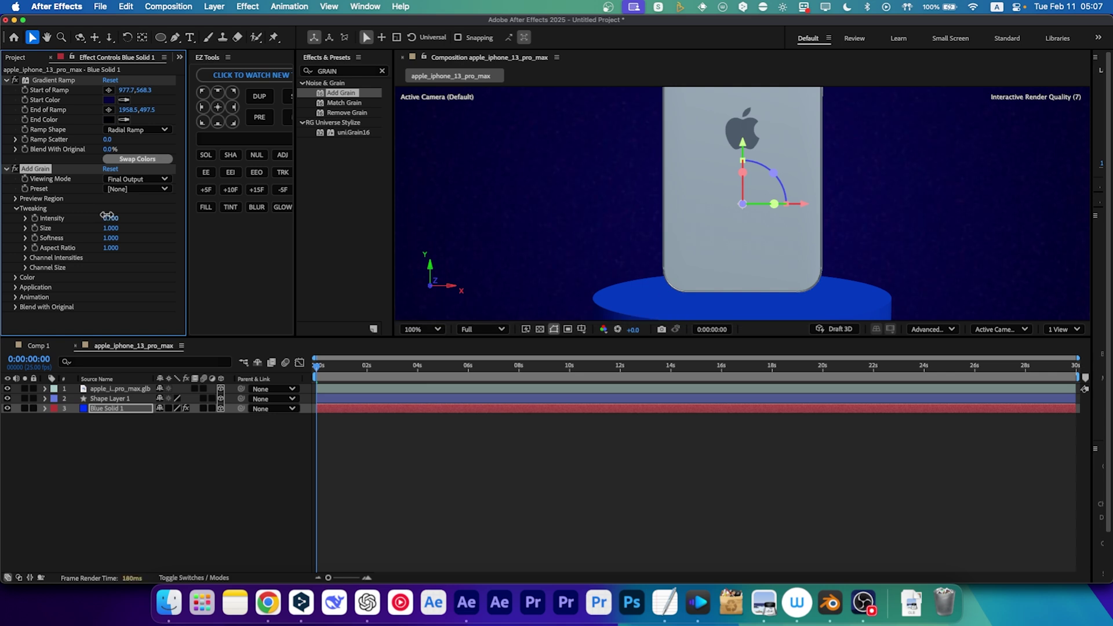
scroll(470, 205, "down", 1)
scroll(471, 205, "down", 1)
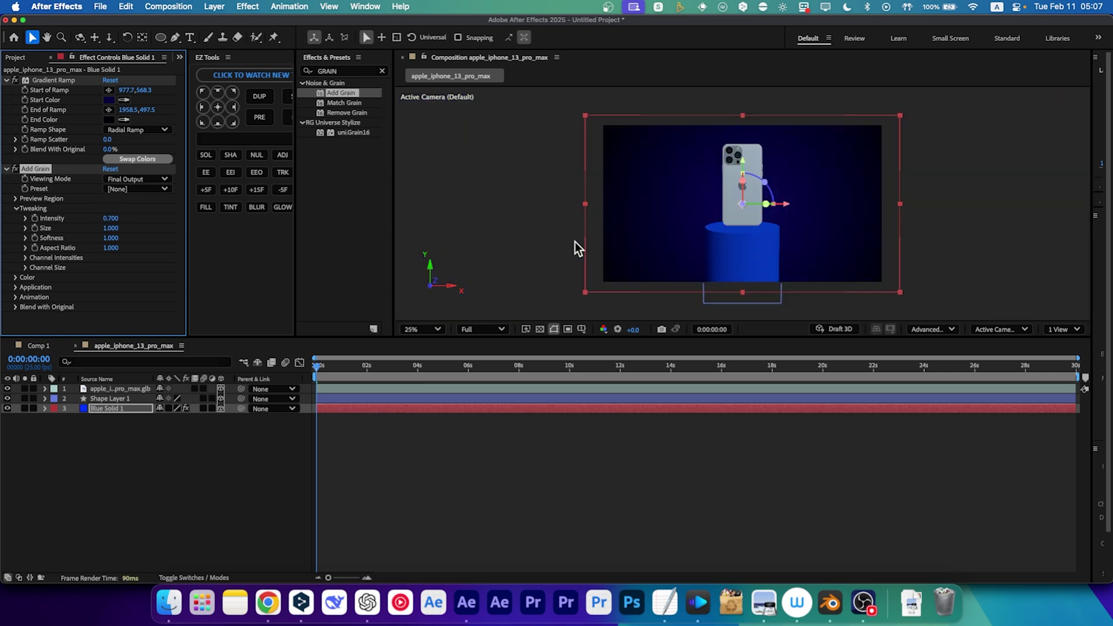
Pan the view onto the phone and select the blue pedestal.
left_click(329, 368)
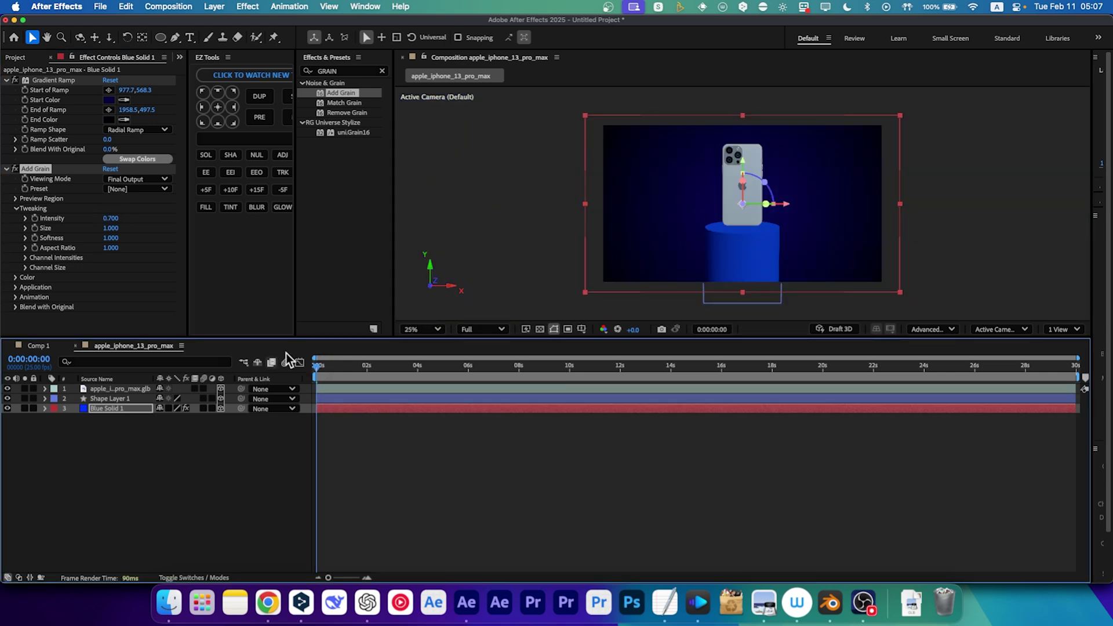
scroll(778, 234, "up", 1)
key("h")
left_click_drag(778, 233, 769, 261)
key("v")
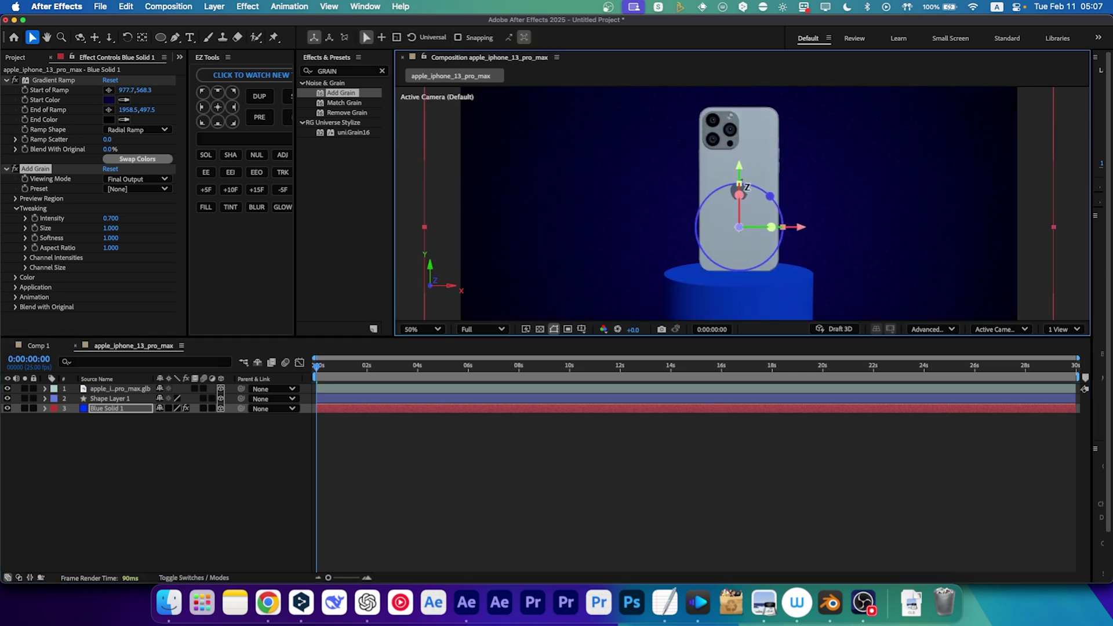
left_click(147, 402)
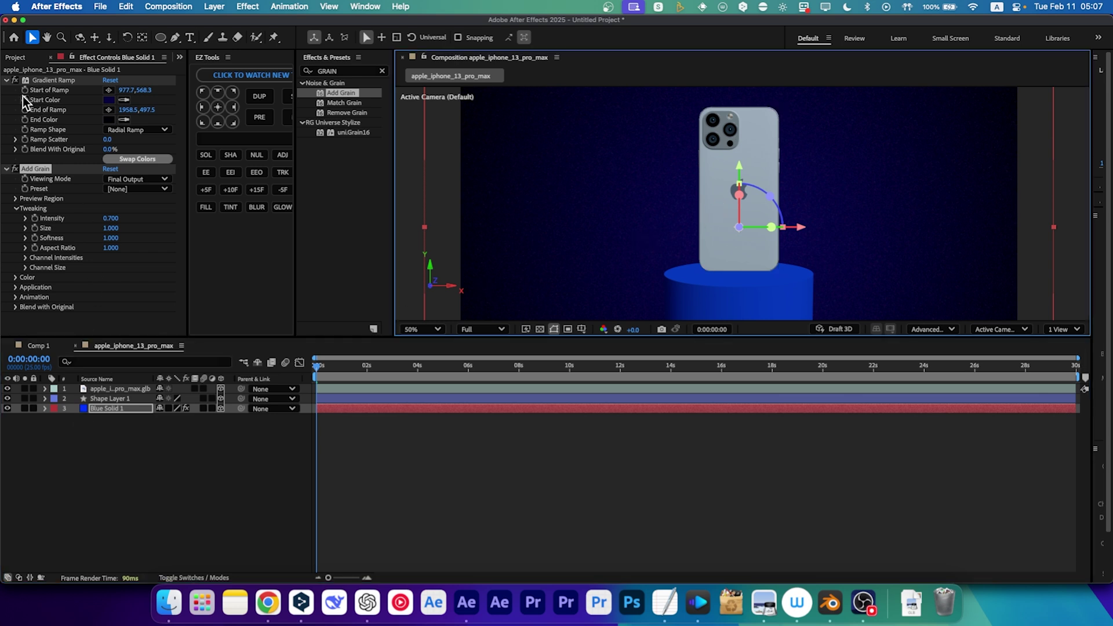
Add the blue studio HDR image from the Project panel to the composition.
left_click(17, 57)
left_click(46, 183)
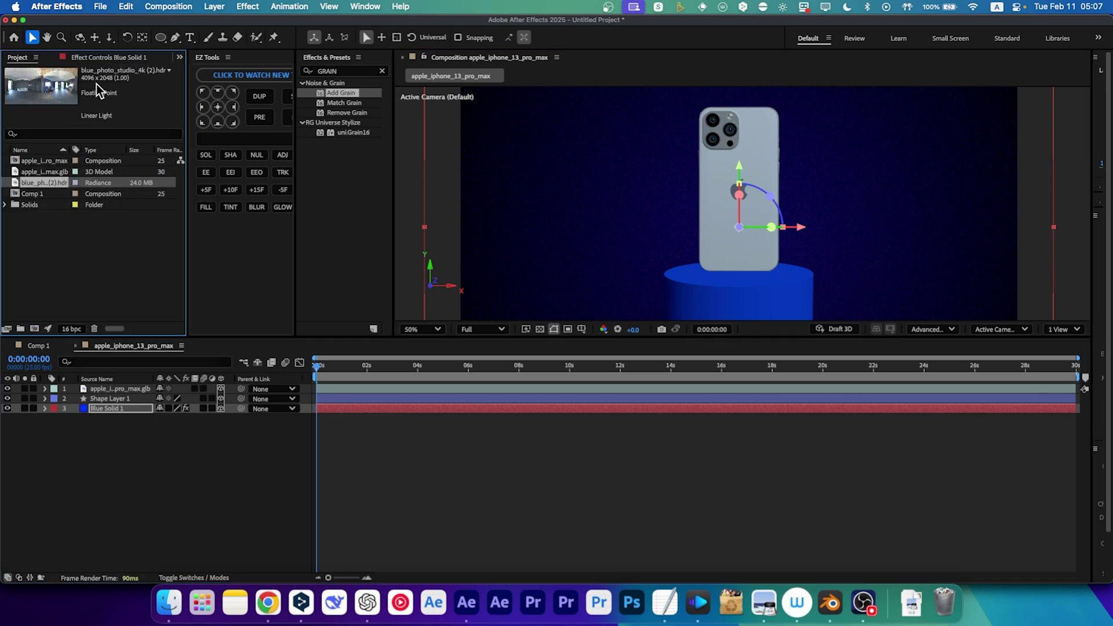
left_click_drag(36, 182, 91, 392)
Create a new light of type Environment.
right_click(101, 431)
mouse_move(135, 425)
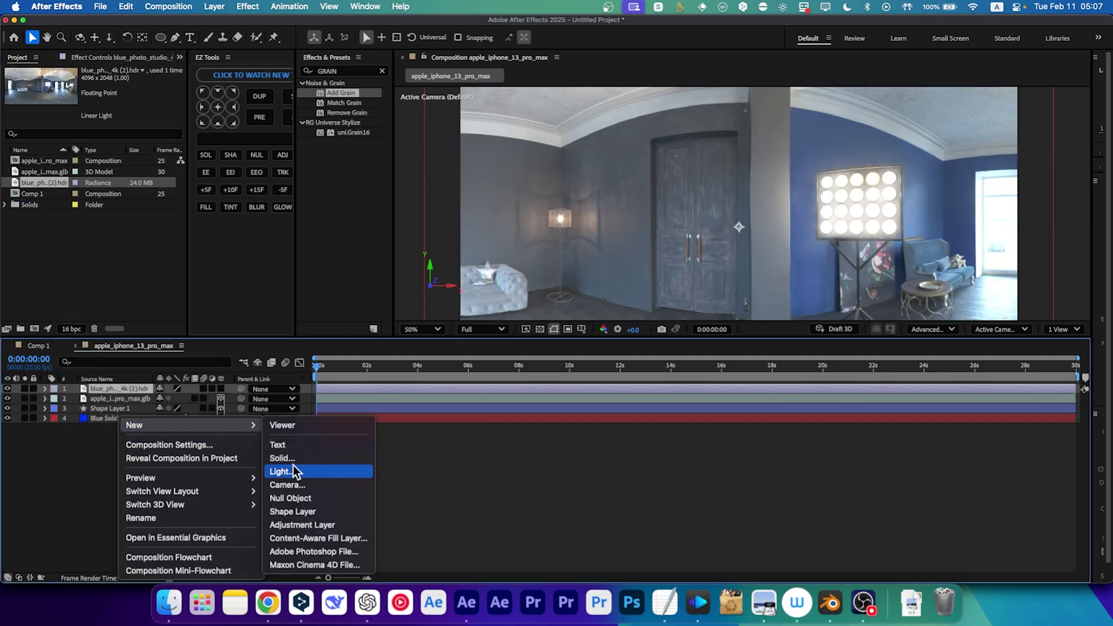
left_click(282, 472)
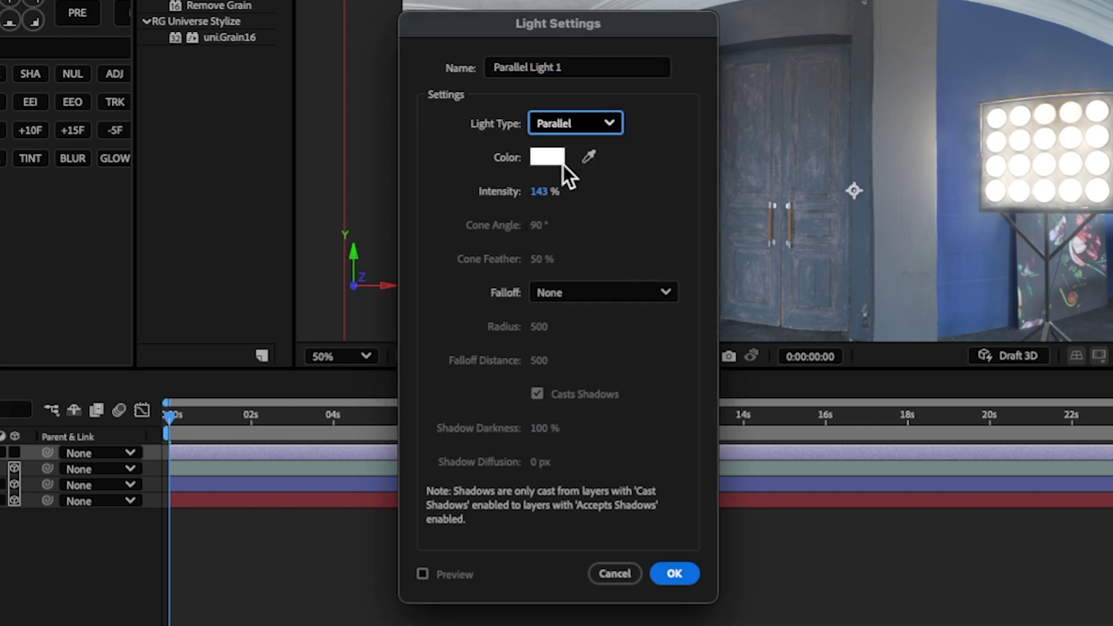
left_click(532, 125)
left_click(583, 246)
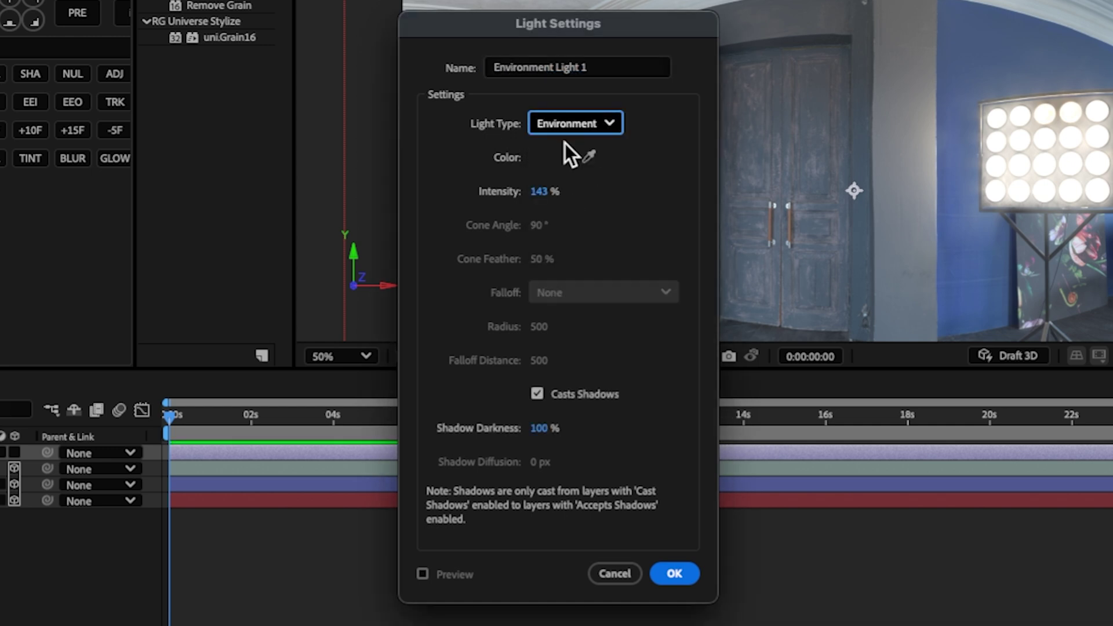
left_click(565, 124)
left_click(570, 156)
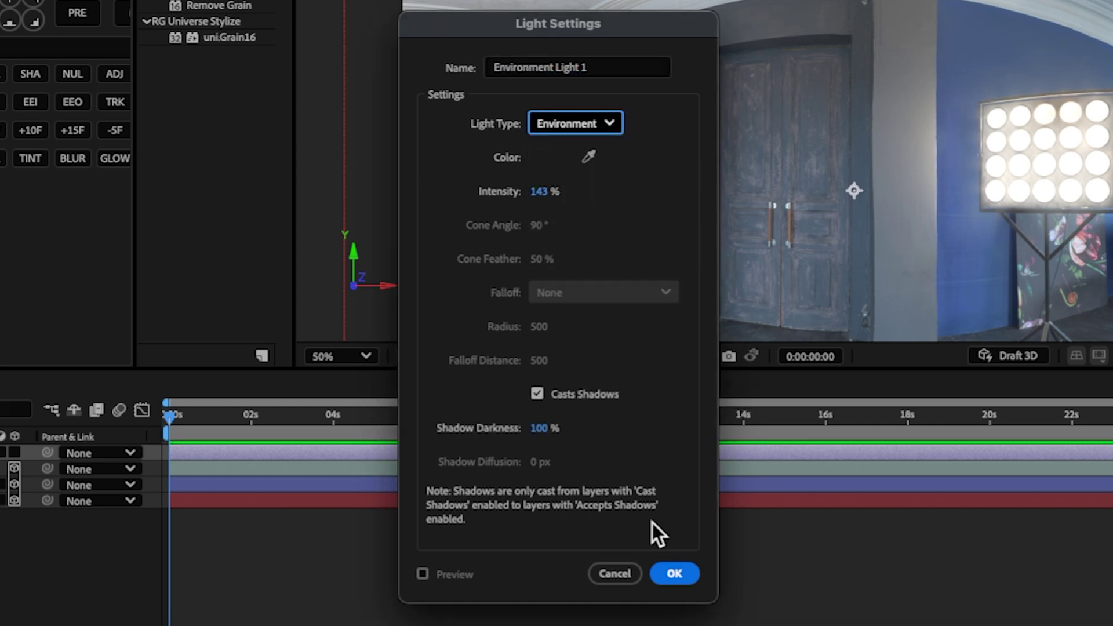
left_click(675, 573)
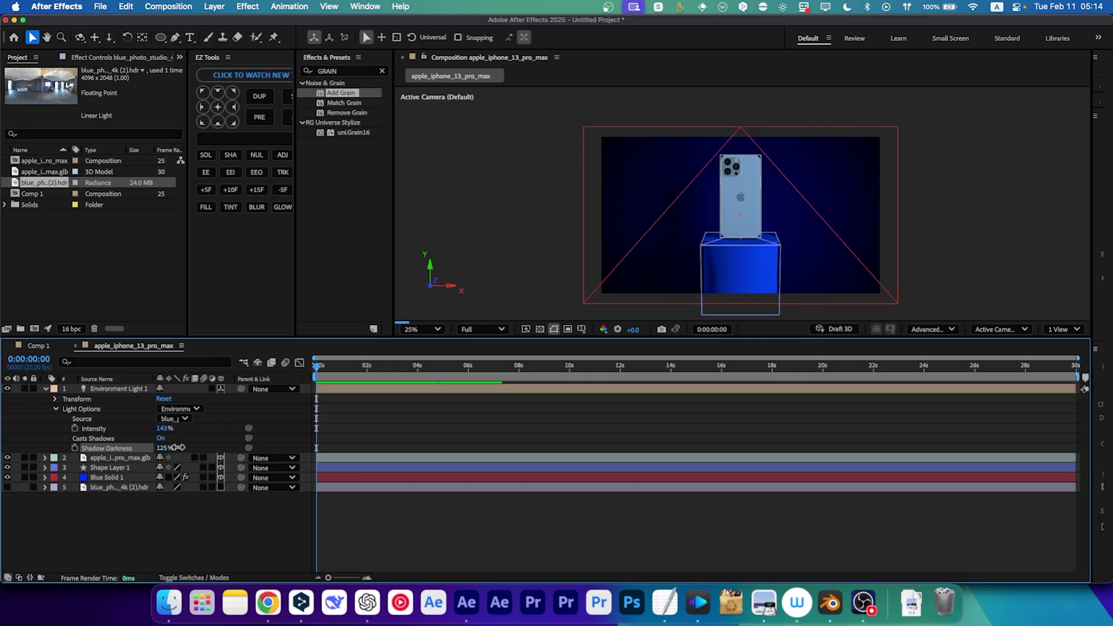
Raise the environment light intensity to 205%, adjust shadow darkness, and set preview resolution to Quarter.
left_click_drag(179, 447, 170, 455)
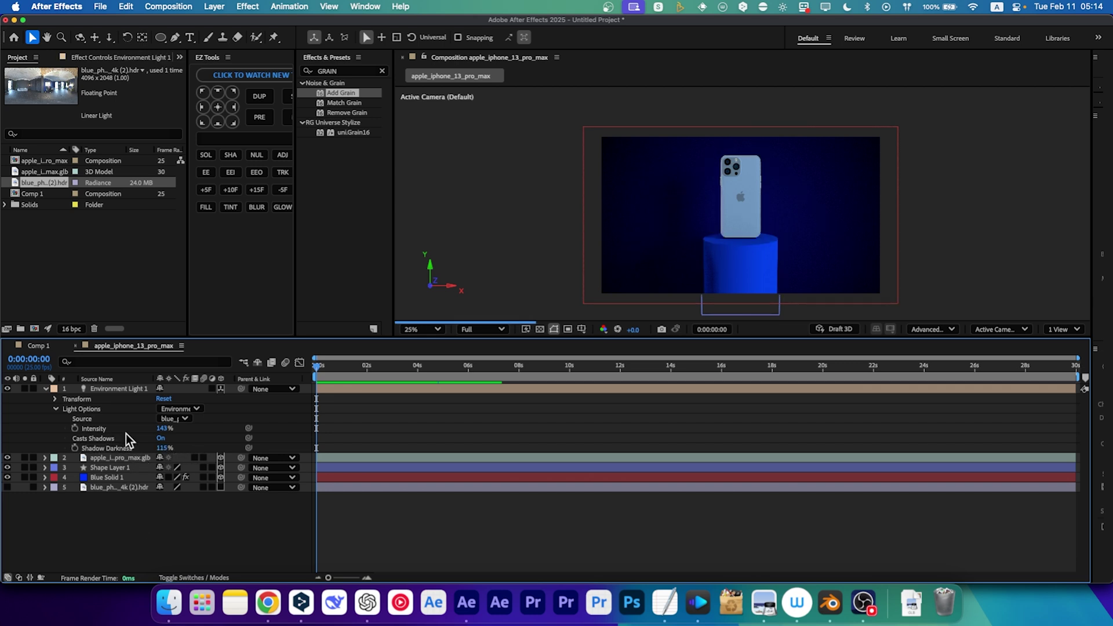
left_click_drag(165, 428, 186, 428)
left_click(400, 389)
left_click(500, 329)
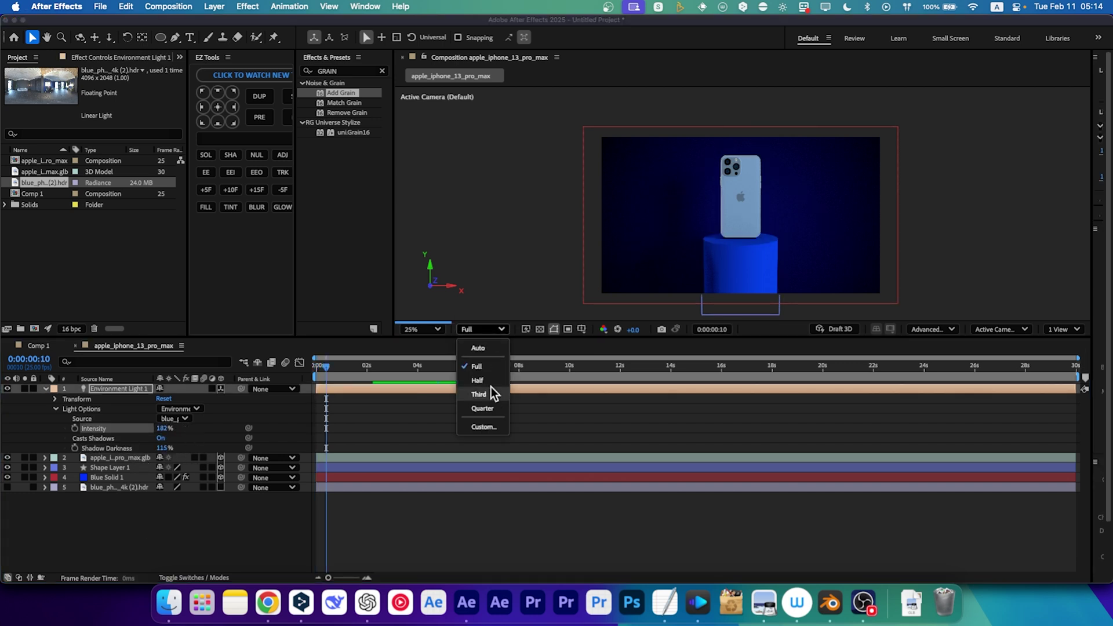
left_click(490, 387)
Play the preview, deepen shadow darkness to about 168%, and select the blue pedestal.
key("space")
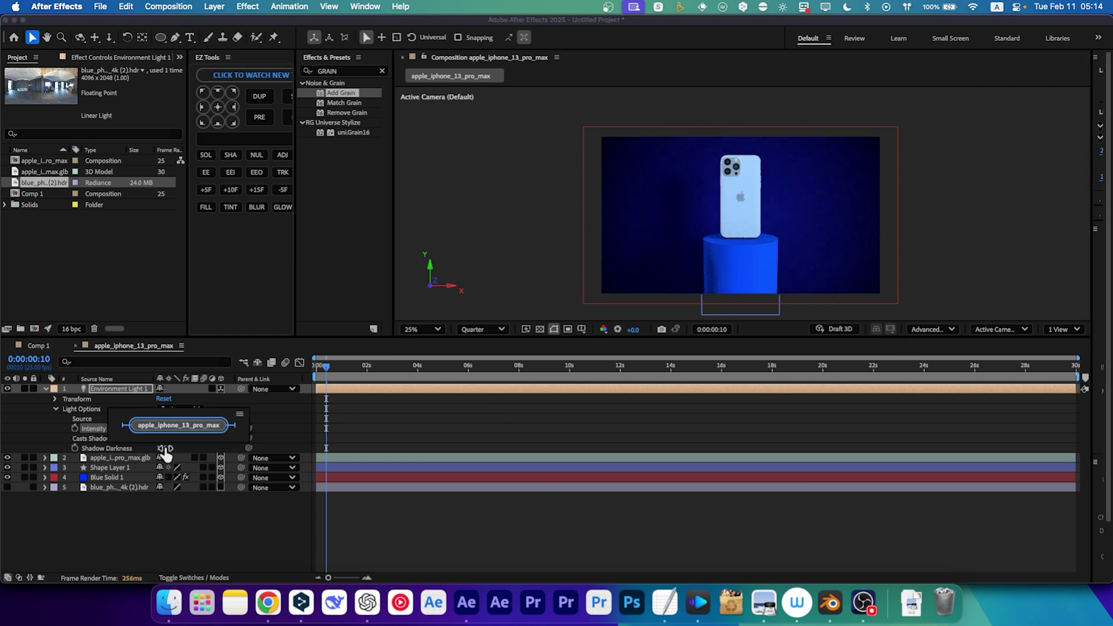
left_click_drag(165, 449, 153, 447)
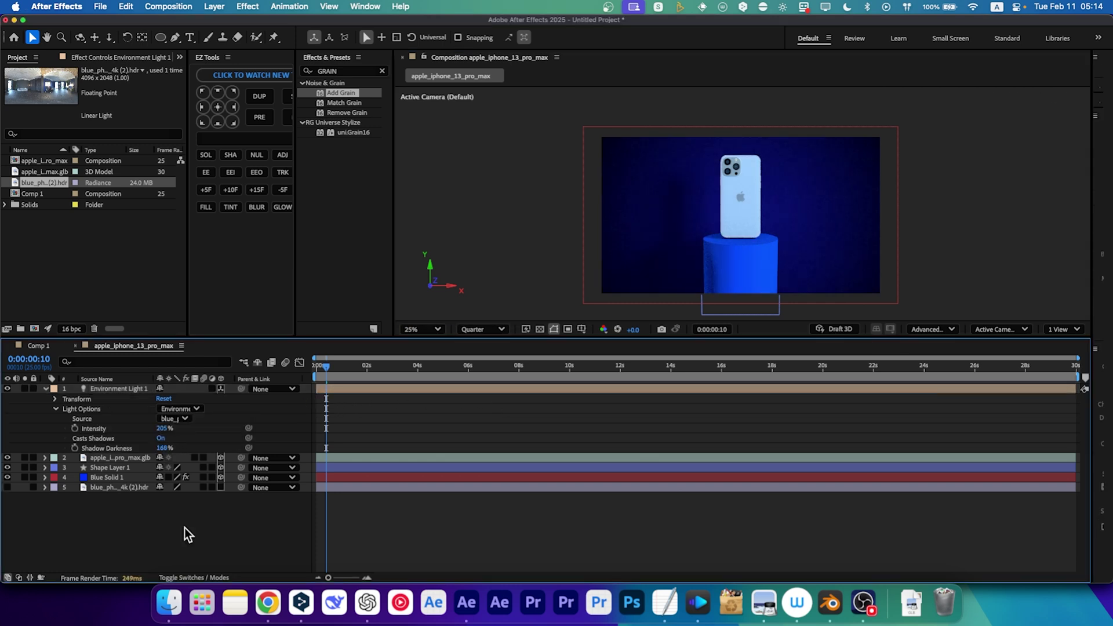
scroll(702, 225, "up", 1)
scroll(703, 226, "up", 1)
scroll(702, 225, "down", 2)
scroll(708, 236, "up", 2)
scroll(698, 266, "down", 2)
left_click(711, 270)
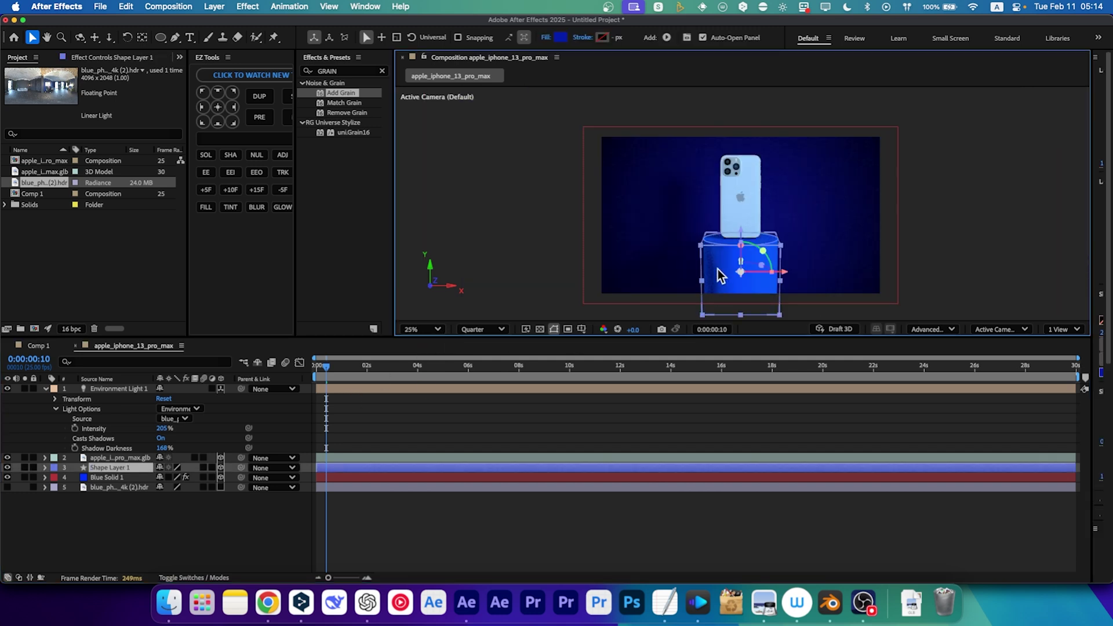
Expand the podium's properties and restore Full preview resolution.
left_click(73, 469)
scroll(48, 468, "down", 3)
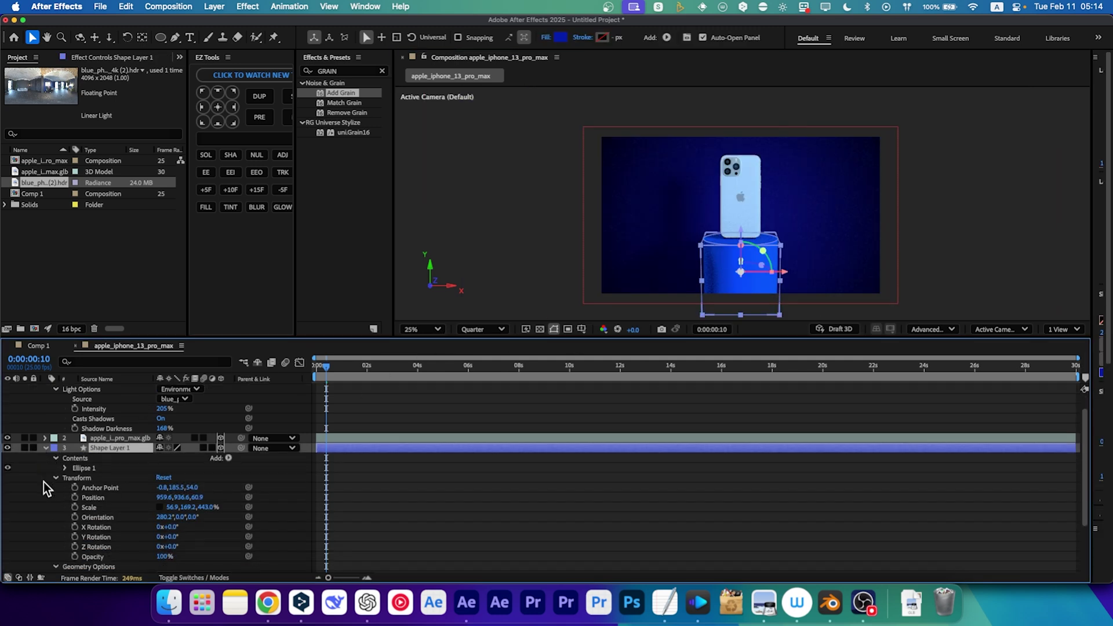
scroll(44, 482, "down", 3)
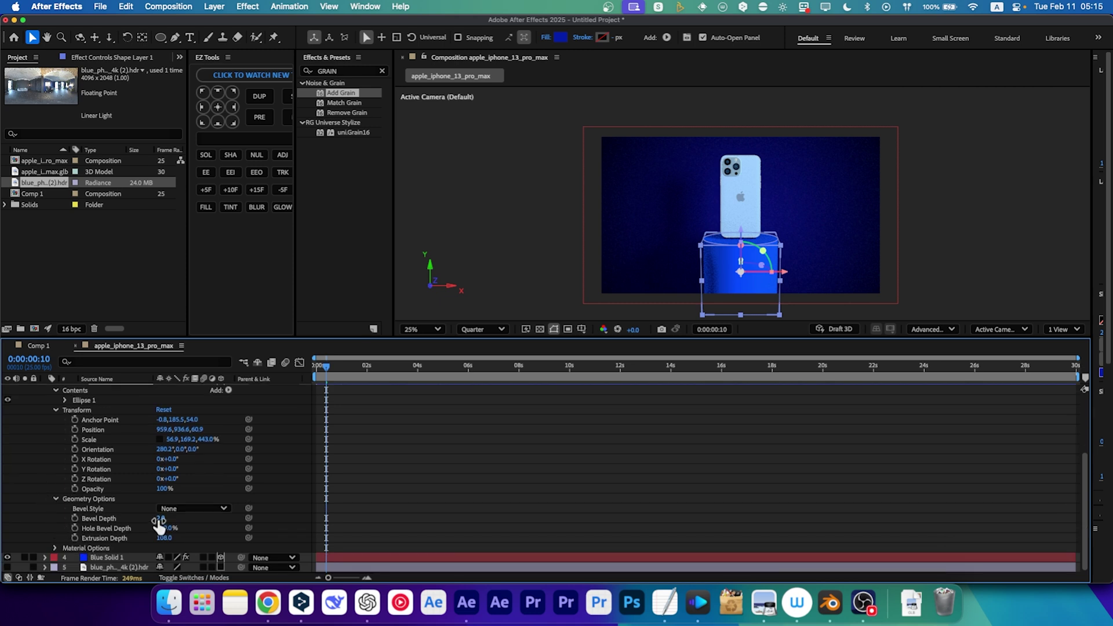
left_click(192, 508)
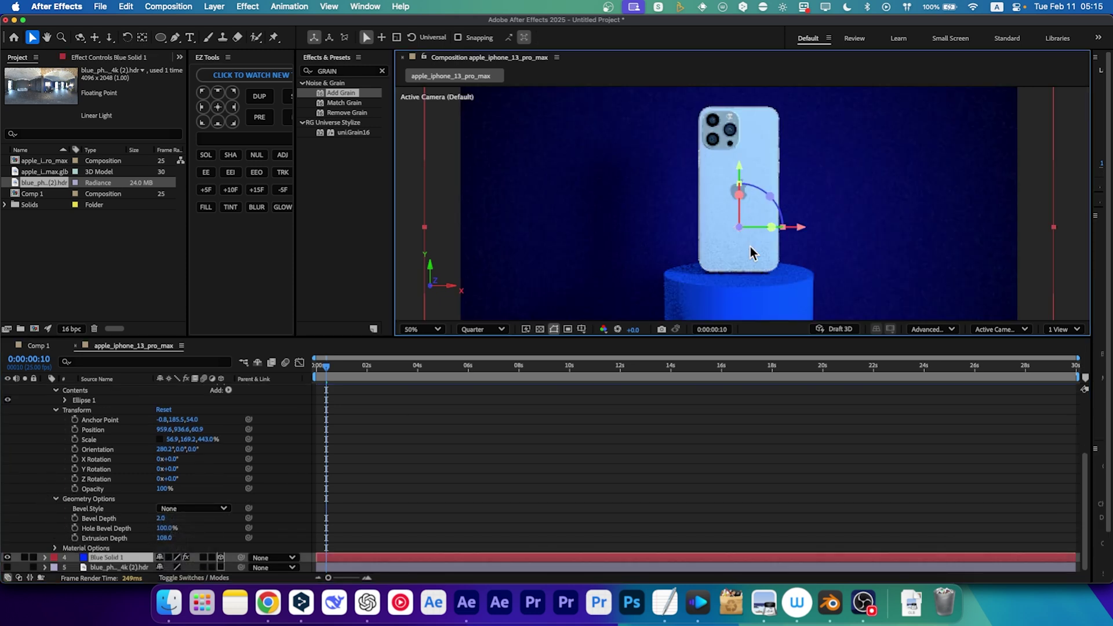
scroll(751, 246, "up", 2)
scroll(740, 205, "up", 2)
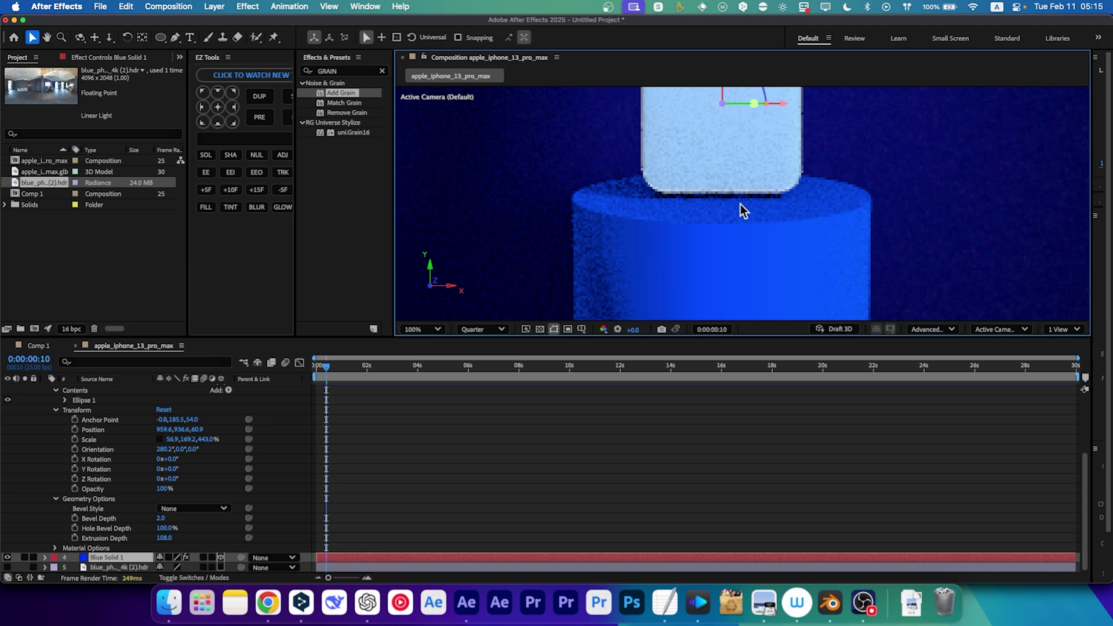
scroll(740, 183, "up", 2)
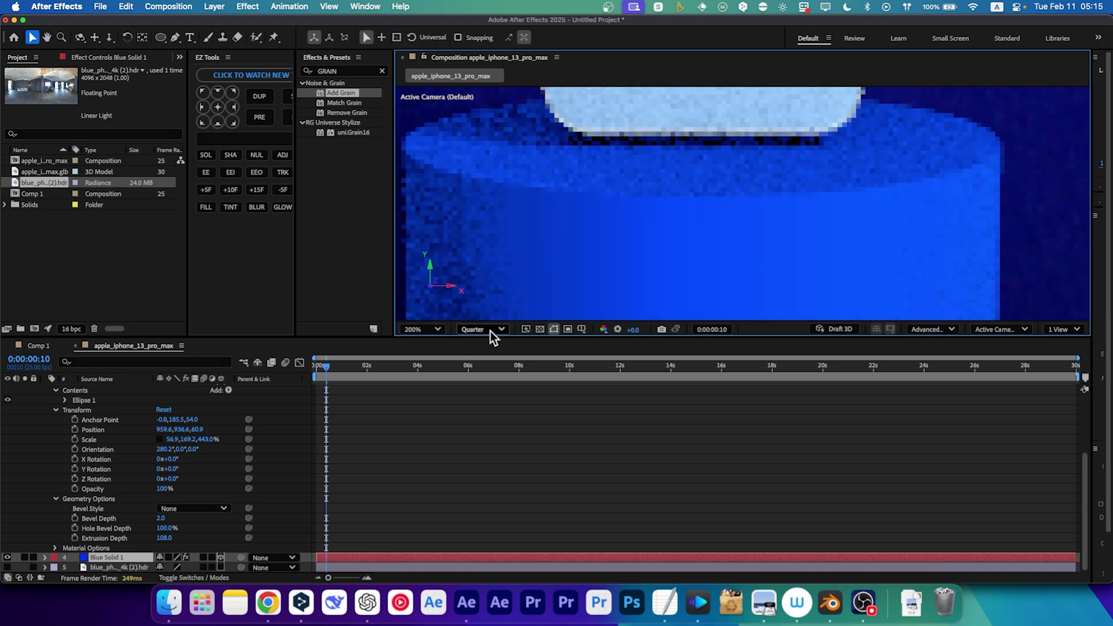
left_click(483, 329)
left_click(497, 372)
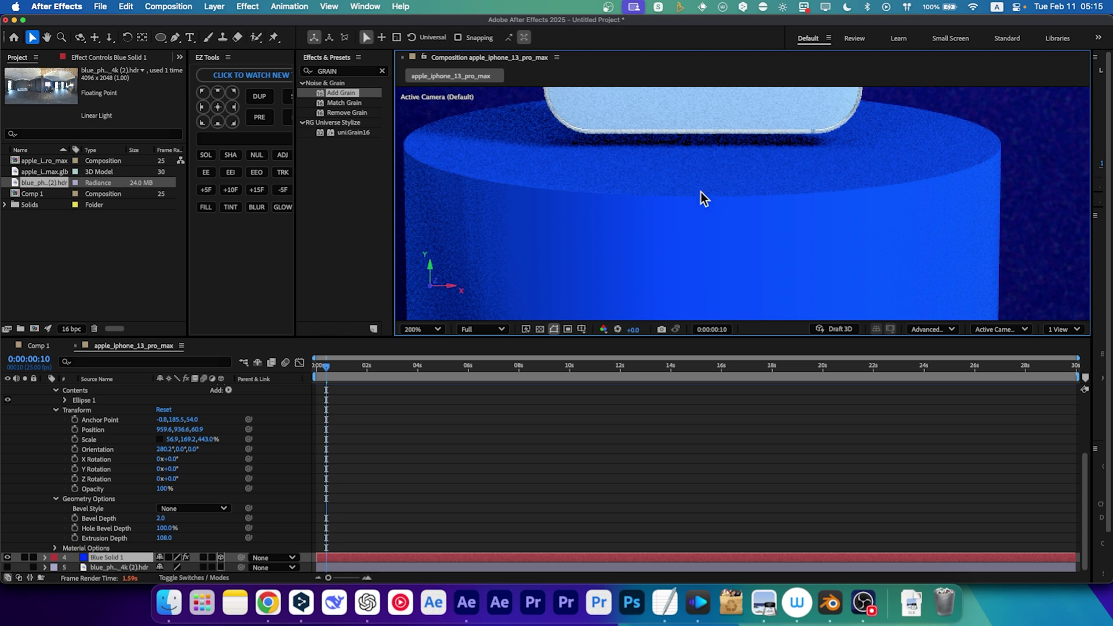
Set the podium's Bevel Style to Convex with depth 10.0, previewing at Half resolution.
left_click(193, 508)
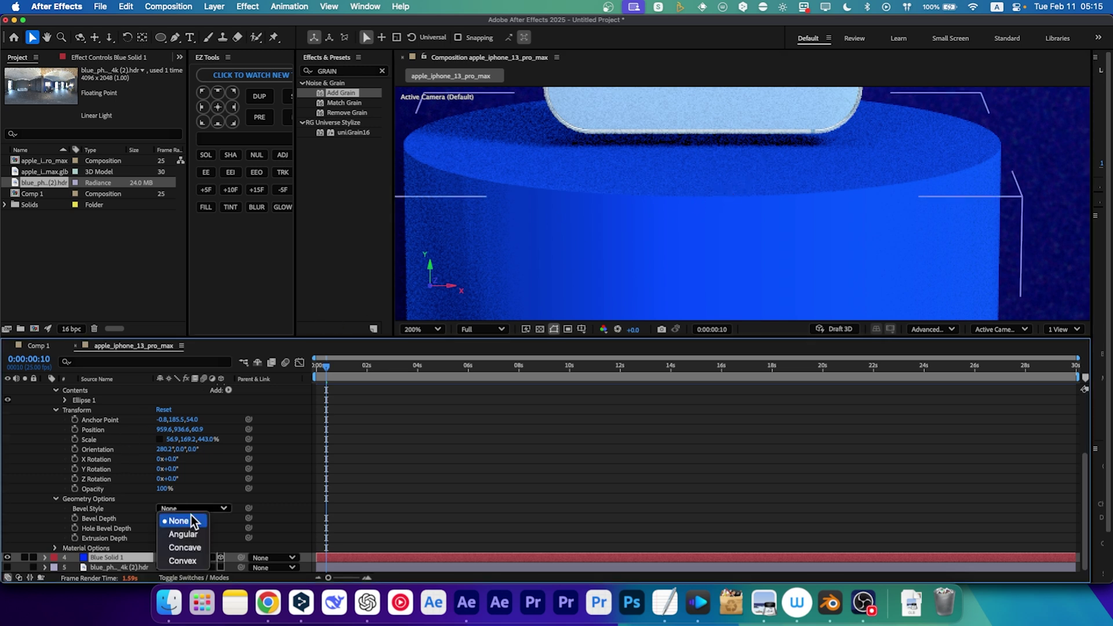
left_click(192, 548)
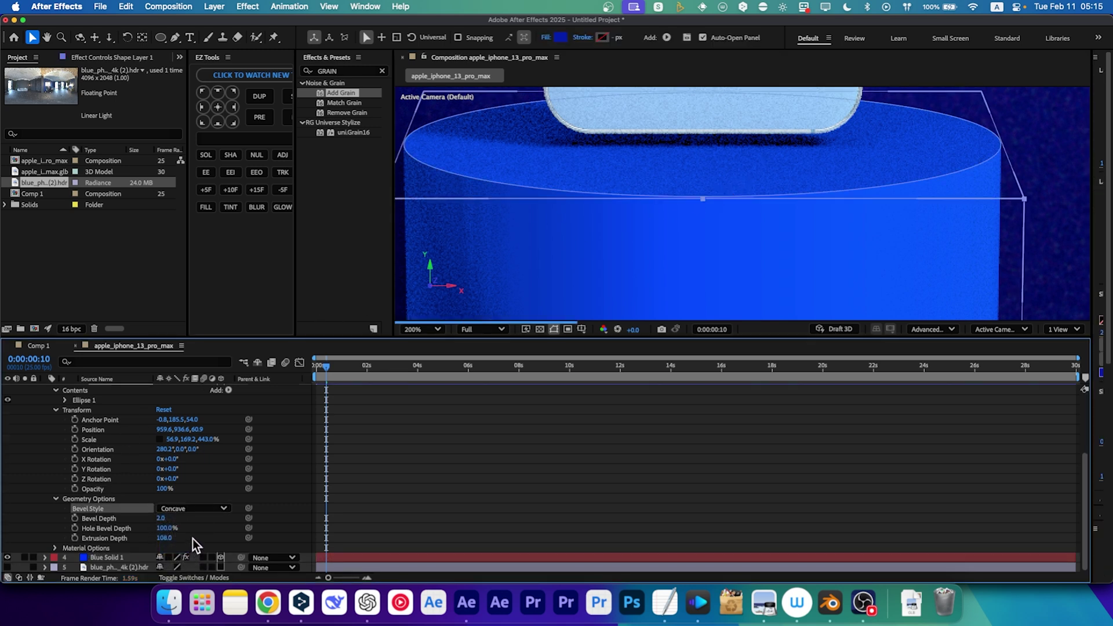
left_click_drag(162, 518, 183, 517)
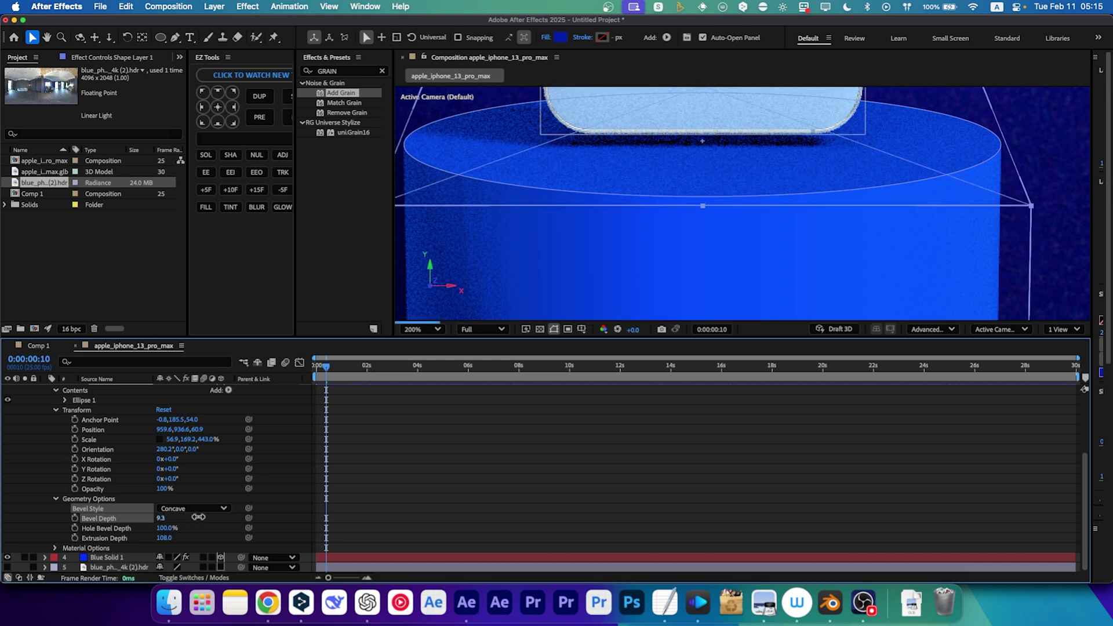
left_click(201, 509)
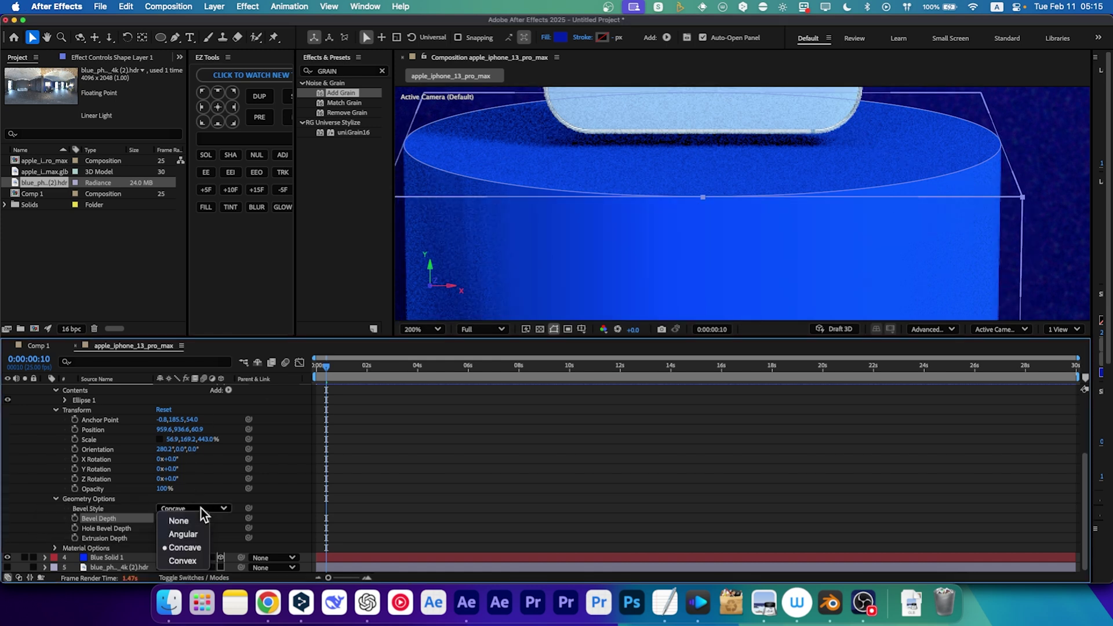
left_click(189, 536)
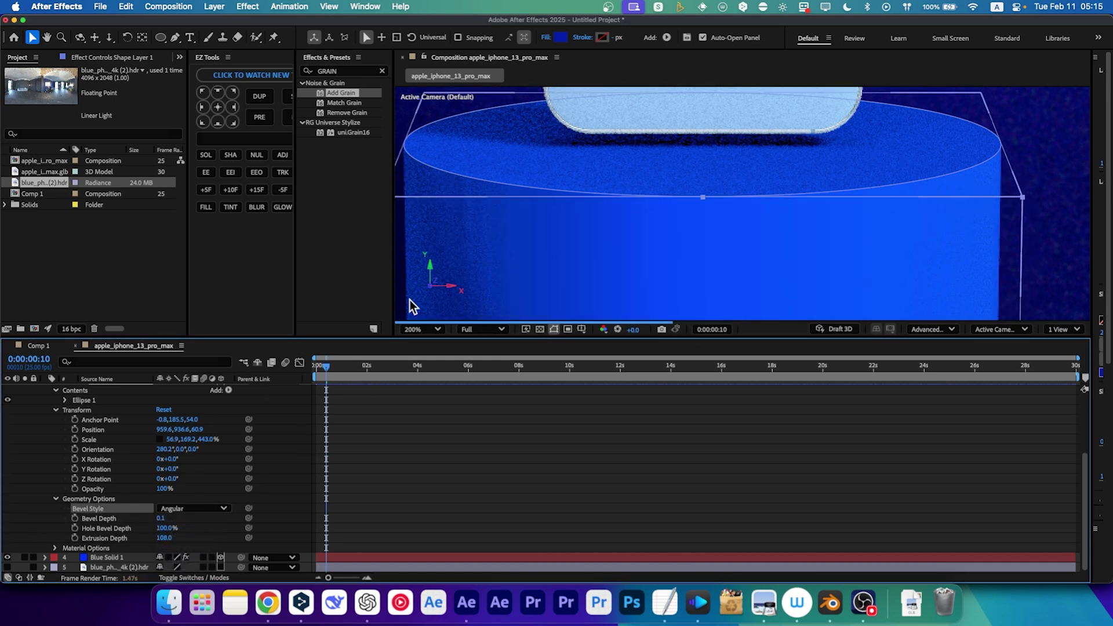
left_click_drag(161, 519, 174, 519)
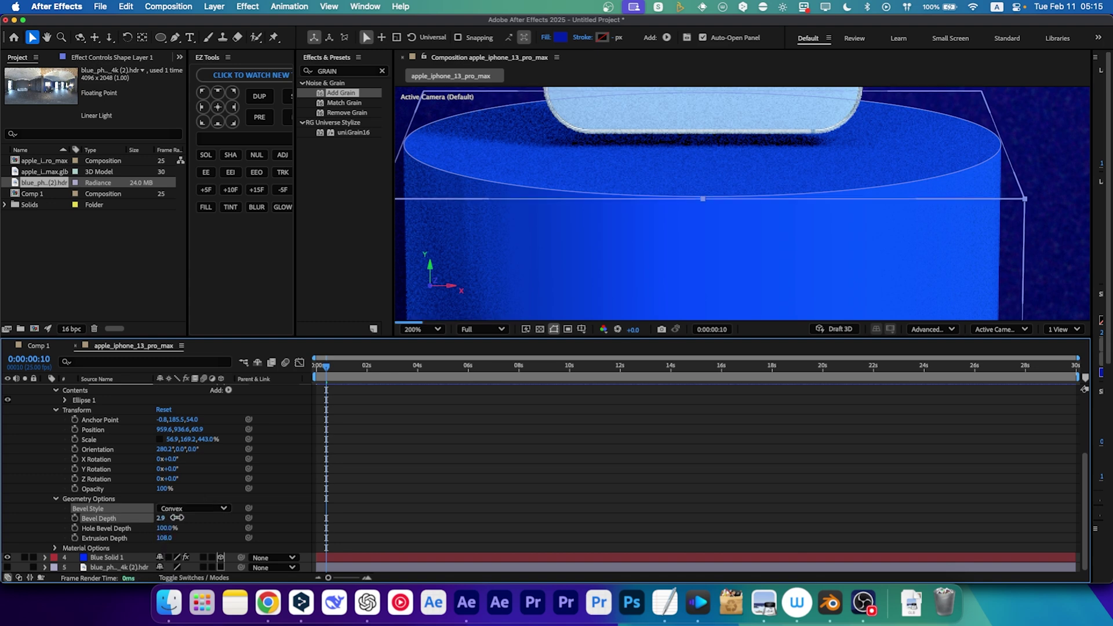
left_click(483, 329)
left_click(480, 385)
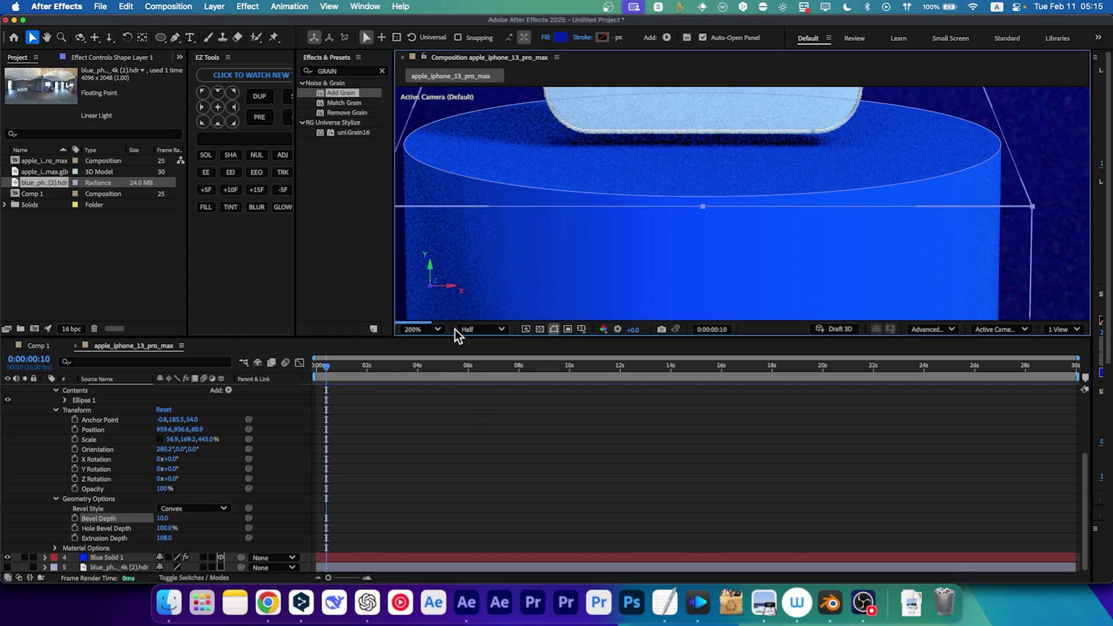
scroll(584, 192, "down", 2)
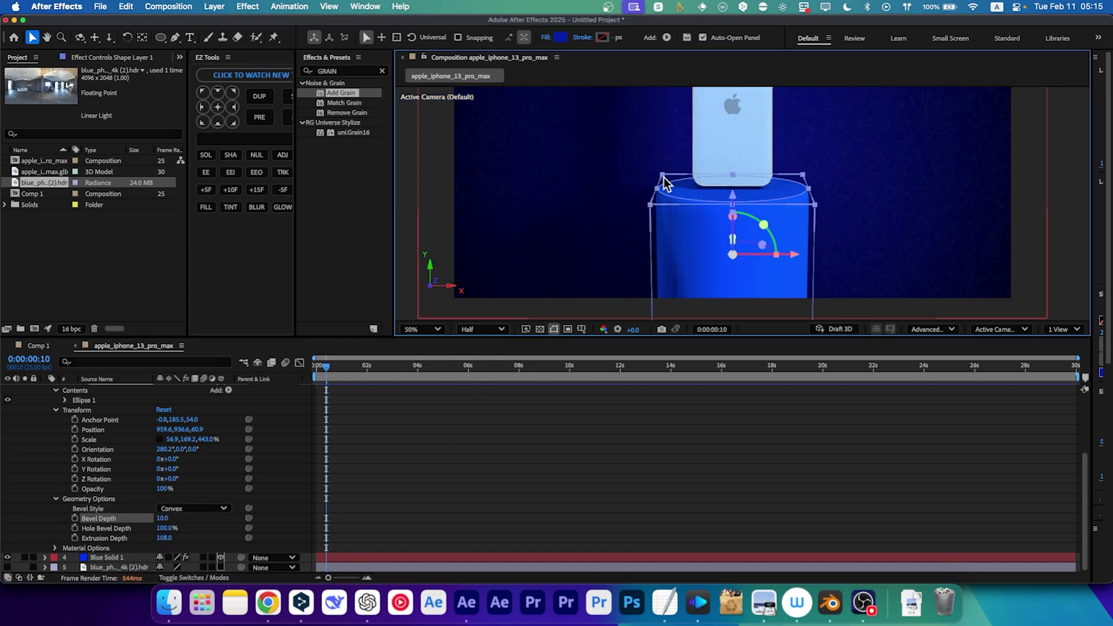
scroll(584, 261, "down", 1)
scroll(48, 438, "up", 3)
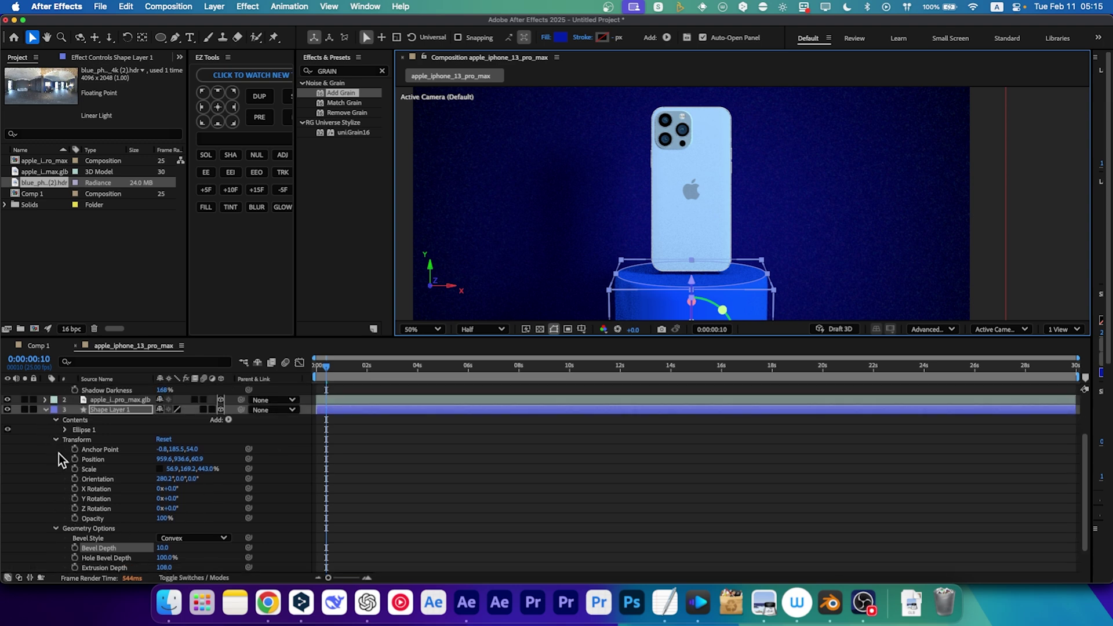
scroll(59, 454, "down", 3)
Adjust the podium's Ambient and Metal values, nudging Metal just below 100%, then collapse the layer.
left_click(56, 548)
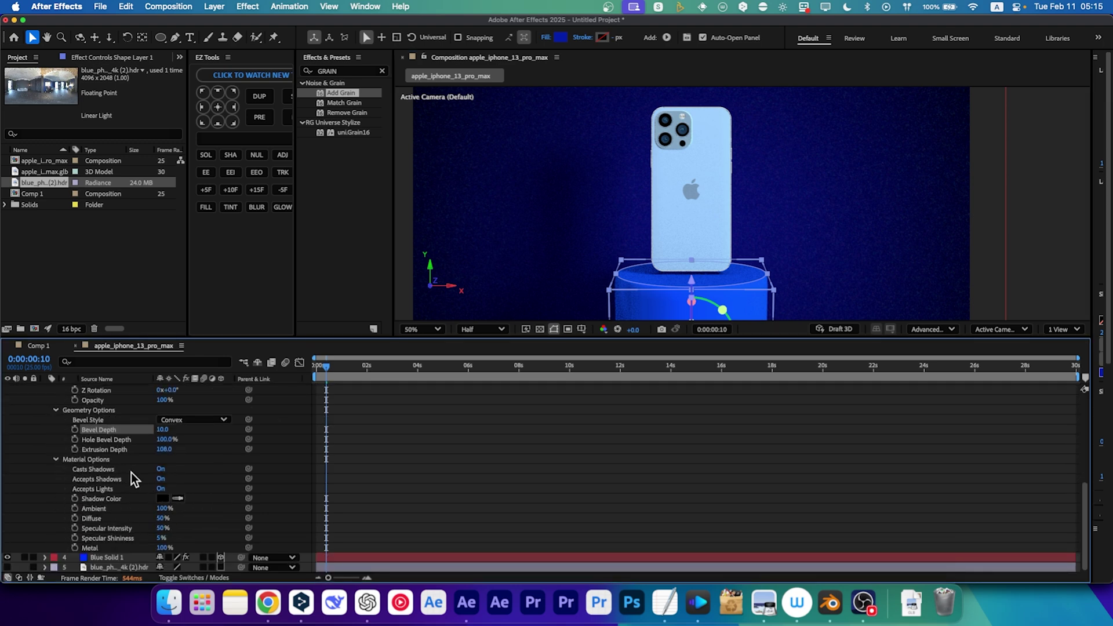
left_click(164, 510)
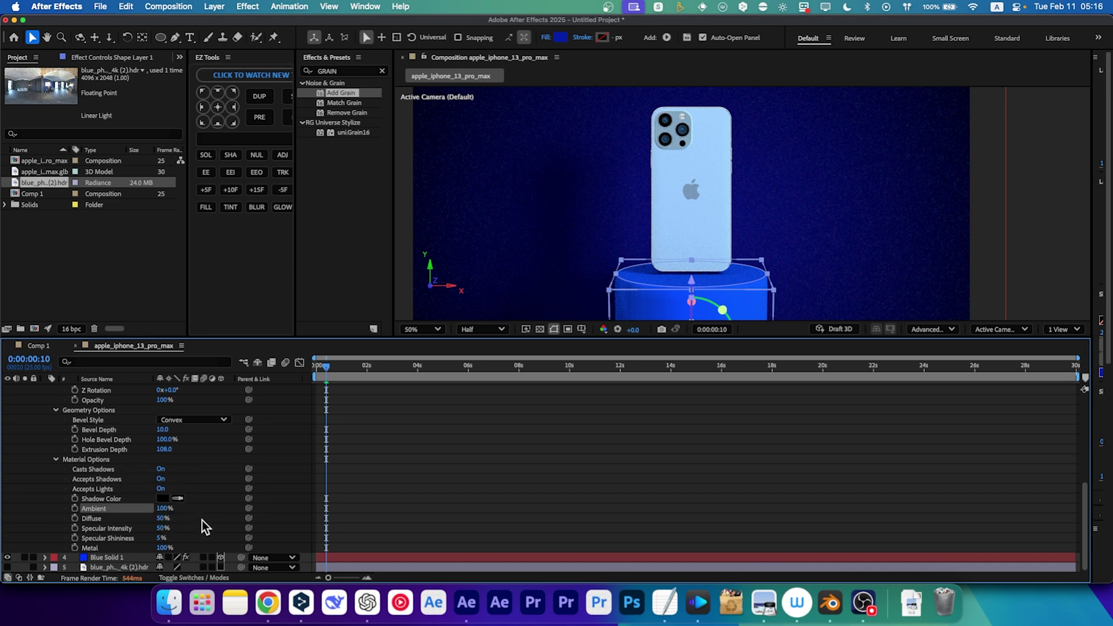
left_click(162, 548)
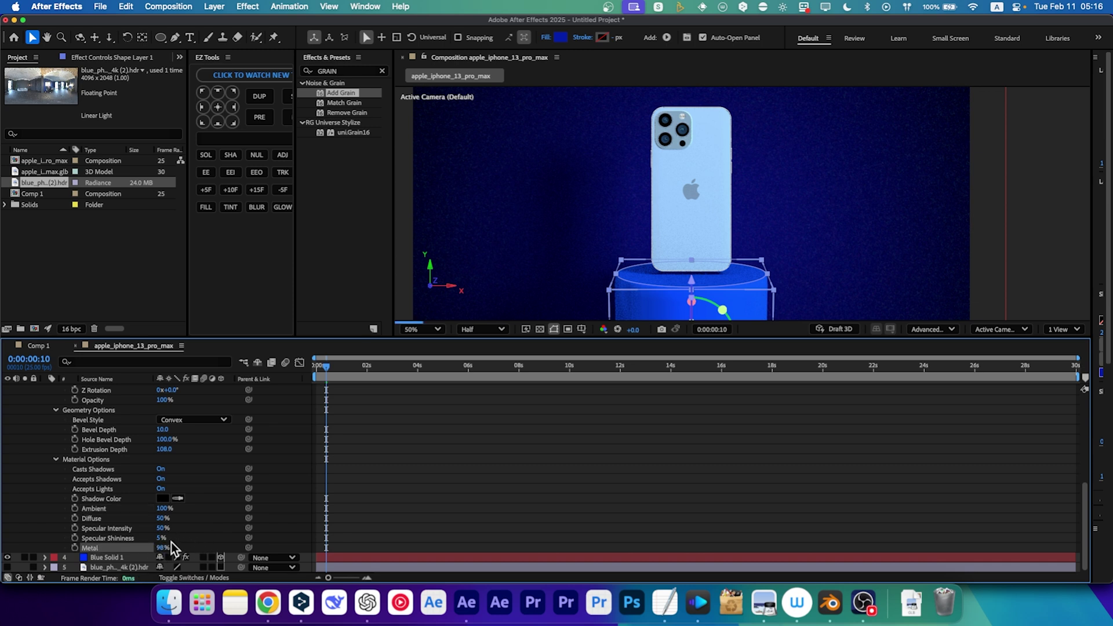
left_click(56, 458)
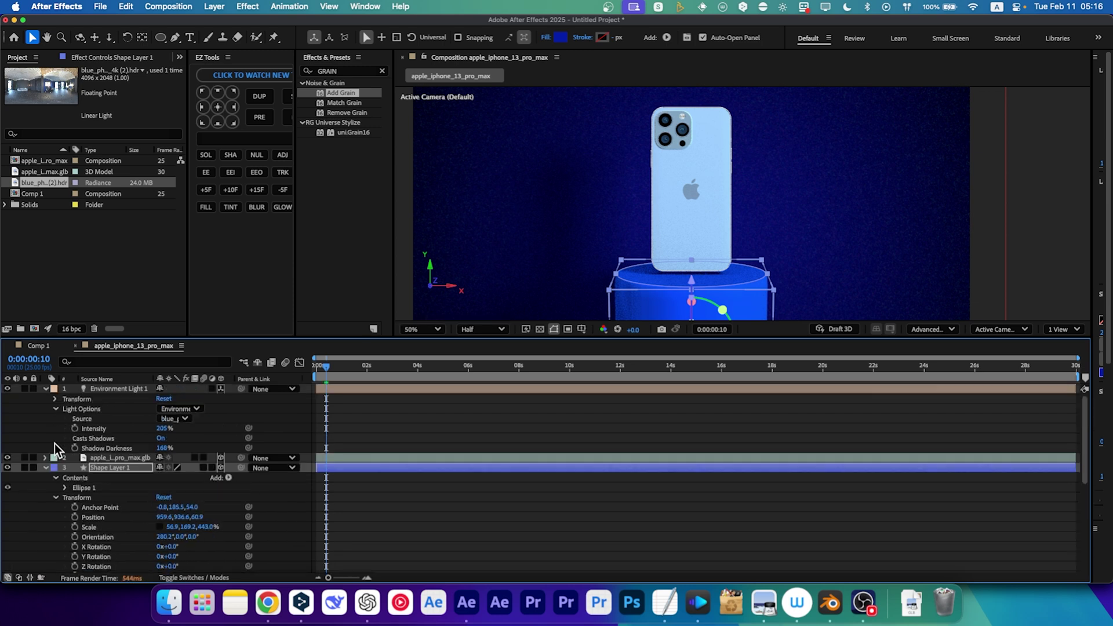
Add a new Null Object and a new Camera to the composition.
left_click(104, 477)
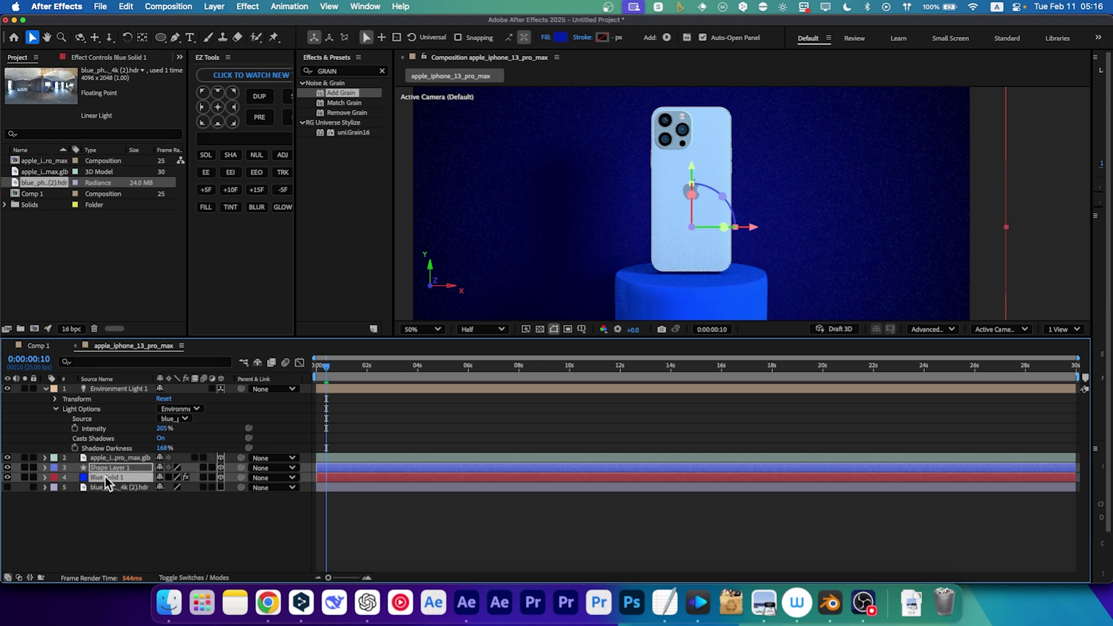
left_click(142, 515)
right_click(142, 514)
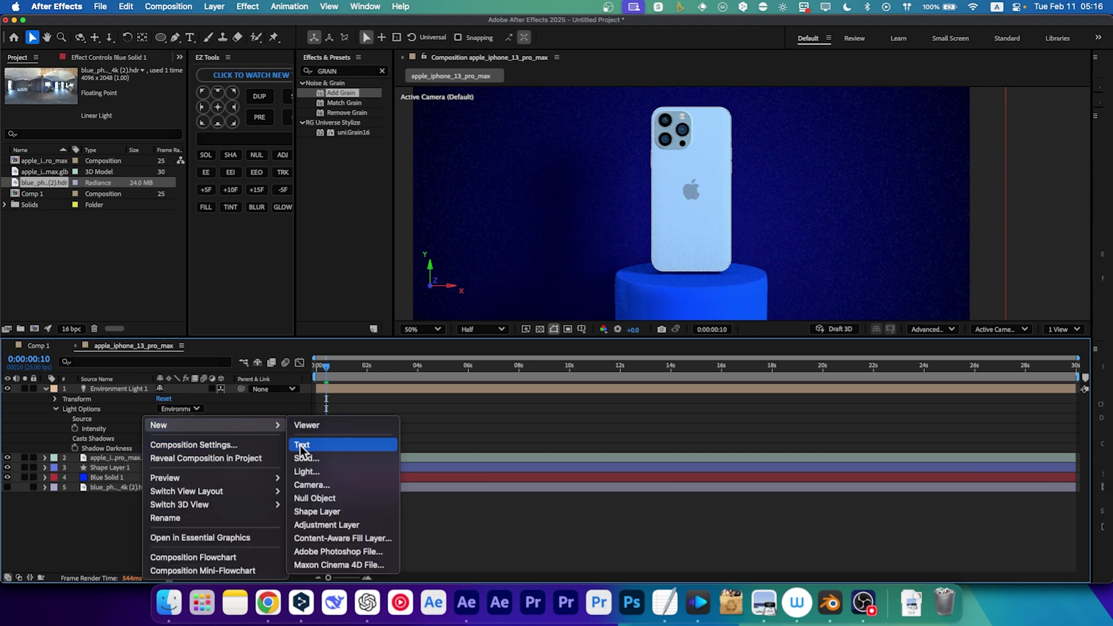
left_click(315, 492)
right_click(196, 534)
mouse_move(213, 425)
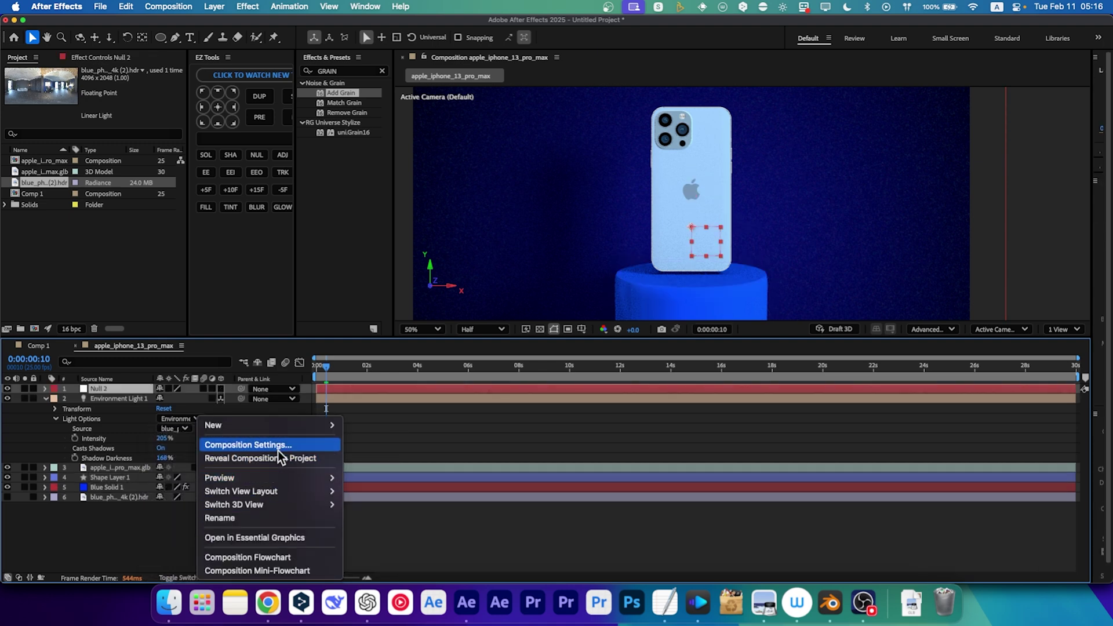
left_click(375, 483)
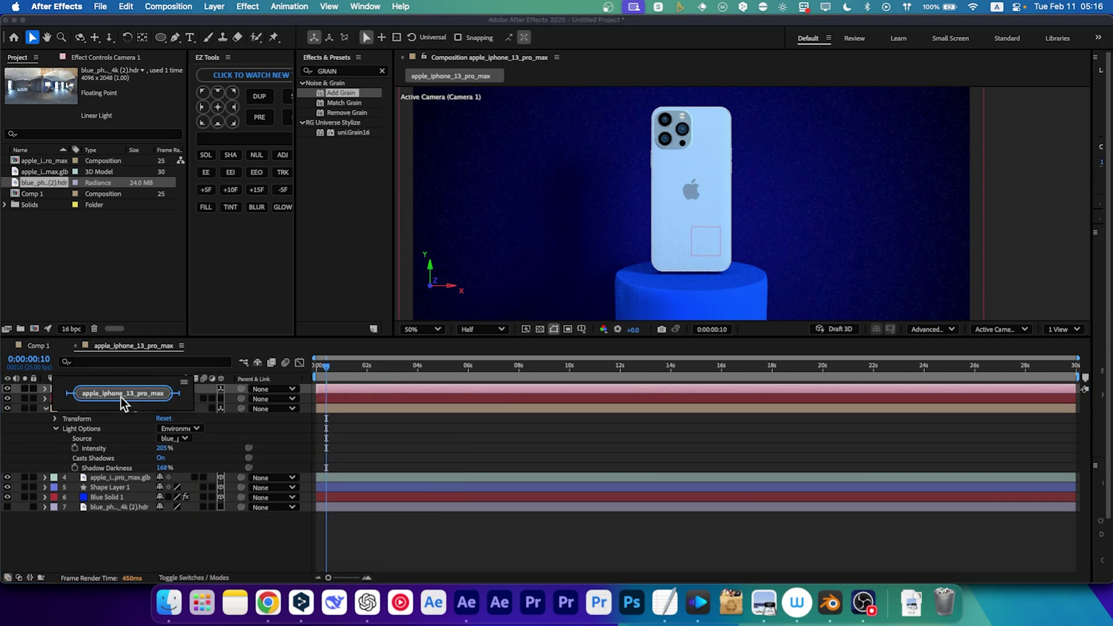
left_click(144, 530)
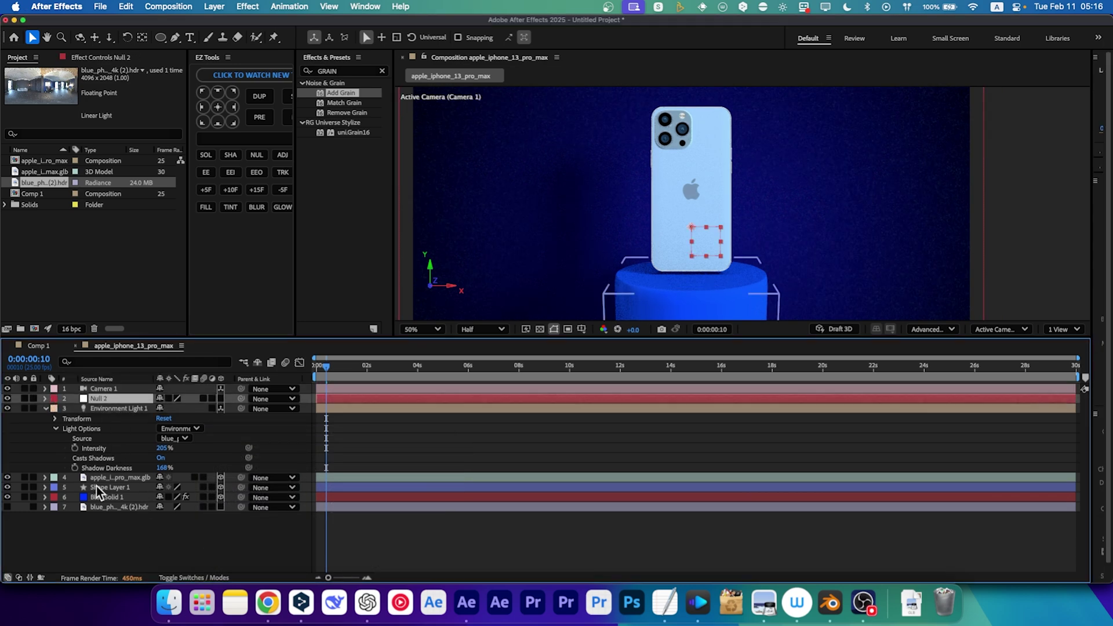
Move Null 2 below the environment light and parent the iPhone layer to it.
left_click(96, 486)
left_click(116, 399)
mouse_move(116, 400)
left_mouse_down()
mouse_move(122, 478)
mouse_move(122, 414)
left_mouse_up()
left_click(46, 407)
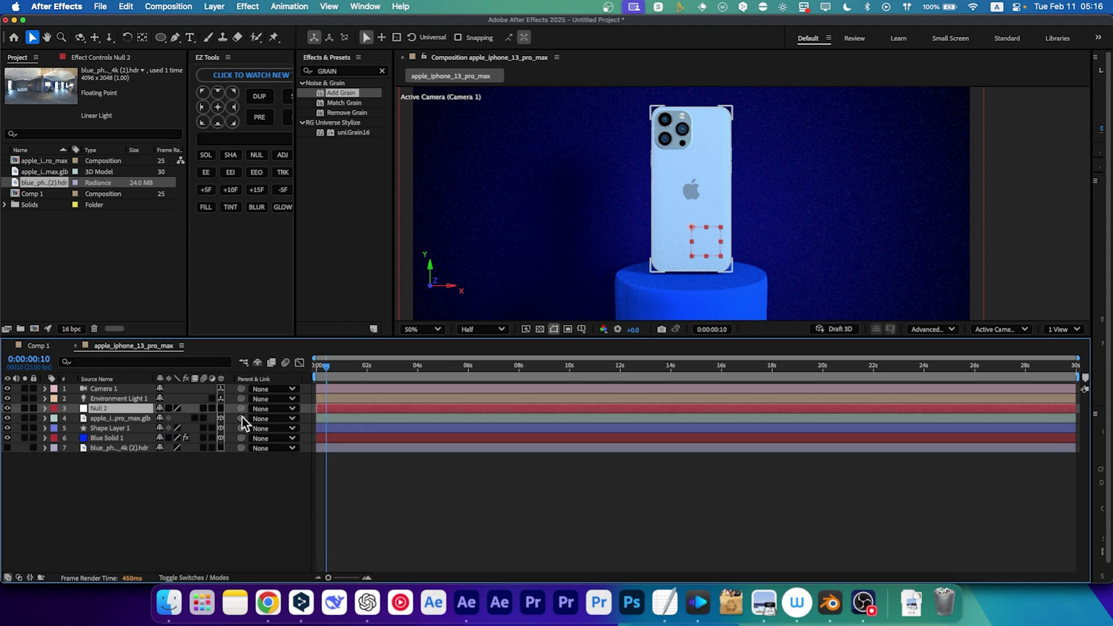
mouse_move(228, 420)
left_mouse_down()
mouse_move(141, 418)
mouse_move(137, 408)
left_mouse_up()
left_click(45, 408)
Set starting keyframes on Null 2's Position, Y Rotation and Z Rotation.
left_click(56, 418)
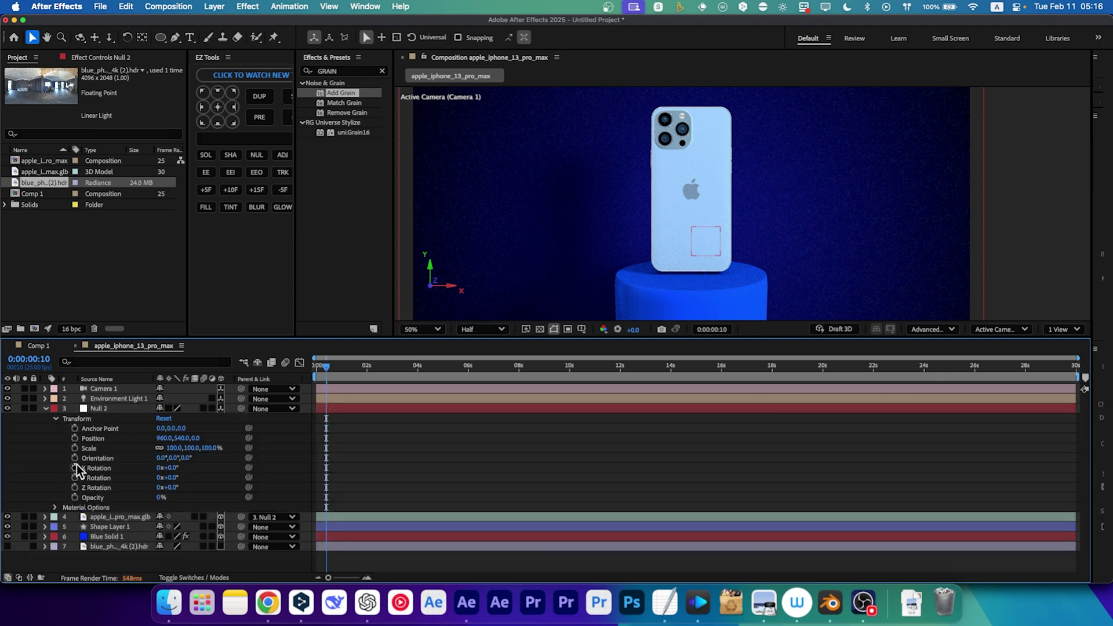
left_click(87, 448)
left_click(75, 449)
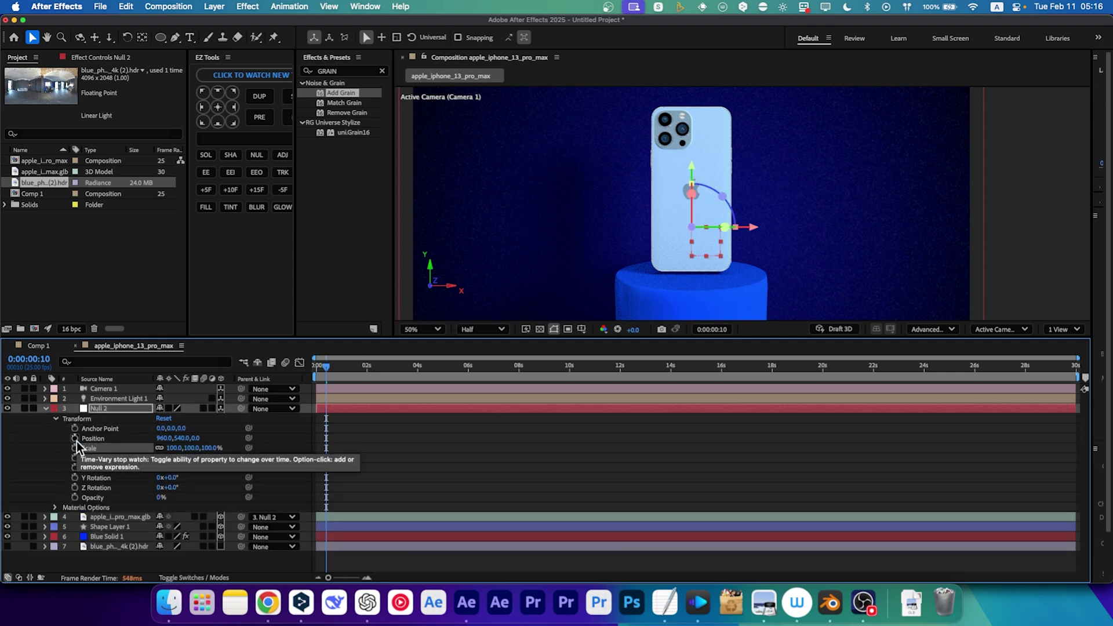
left_click(75, 478)
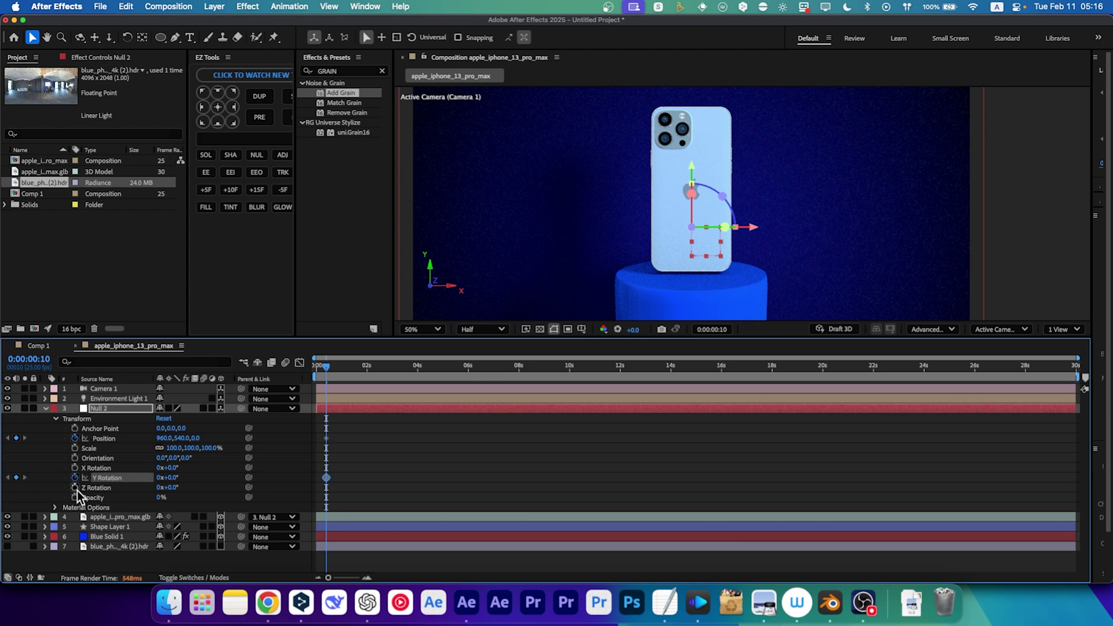
left_click(76, 487)
left_click_drag(337, 418, 325, 496)
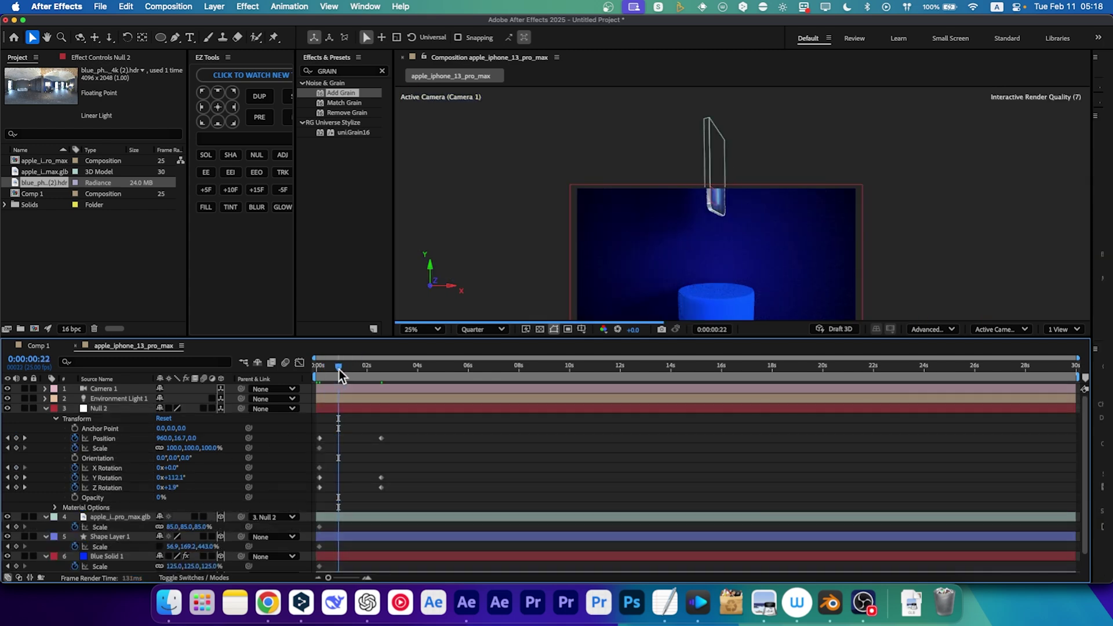
Shift Null 2's ending keyframes earlier in time.
left_click_drag(339, 369, 319, 370)
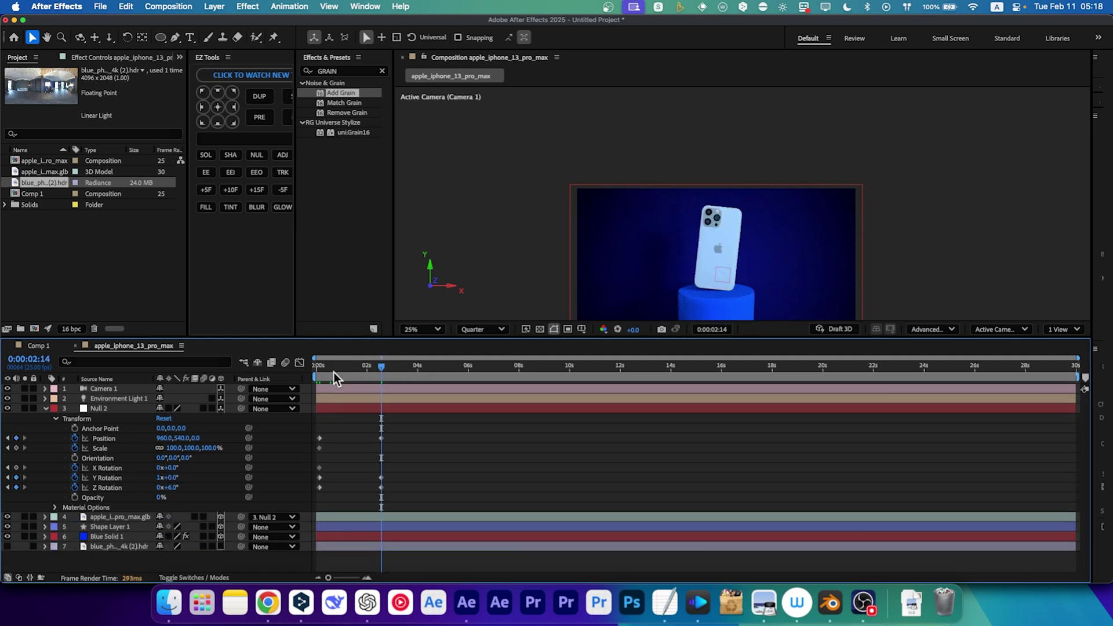
key("k")
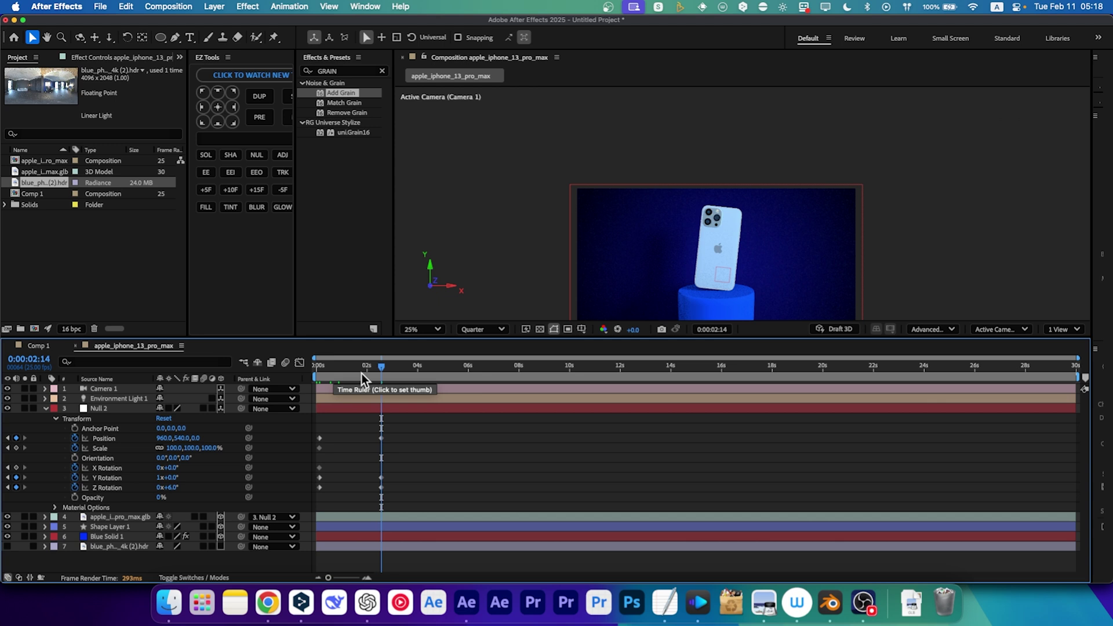
mouse_move(361, 370)
left_mouse_down()
mouse_move(314, 369)
mouse_move(389, 370)
left_mouse_up()
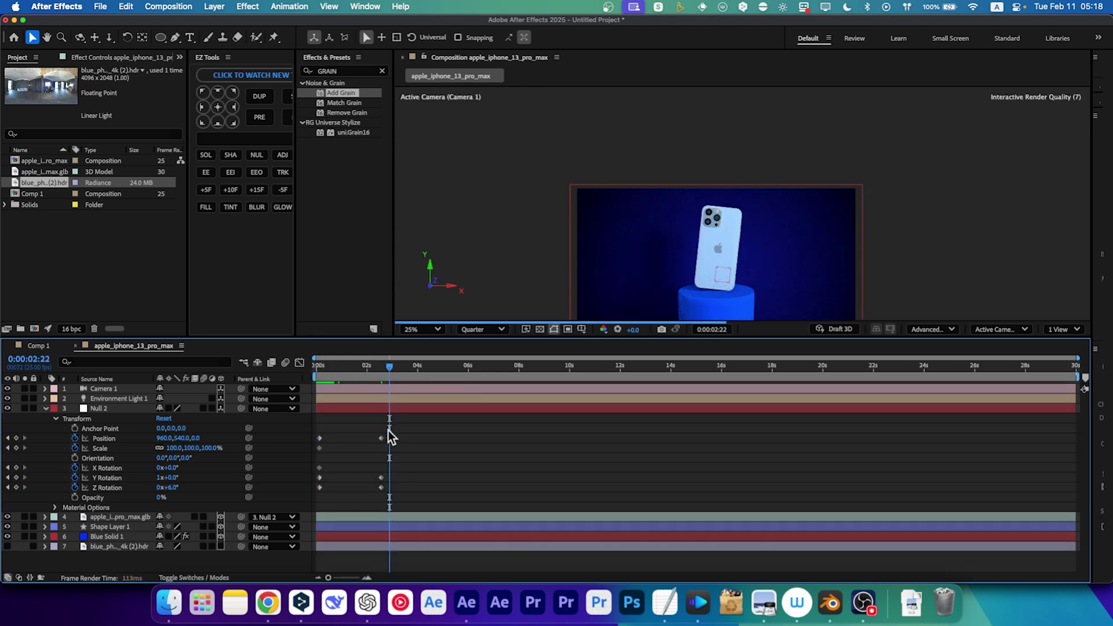
left_click_drag(397, 427, 372, 496)
left_click_drag(382, 438, 350, 437)
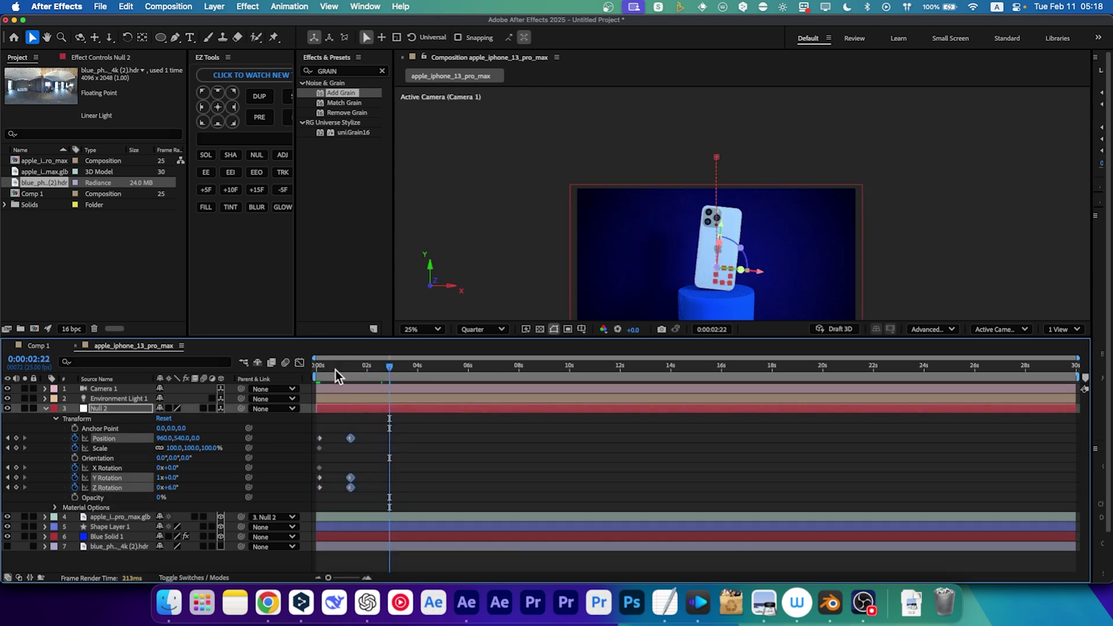
left_click(317, 368)
Preview the drop, then zoom the timeline in on the keyframes with =.
key("space")
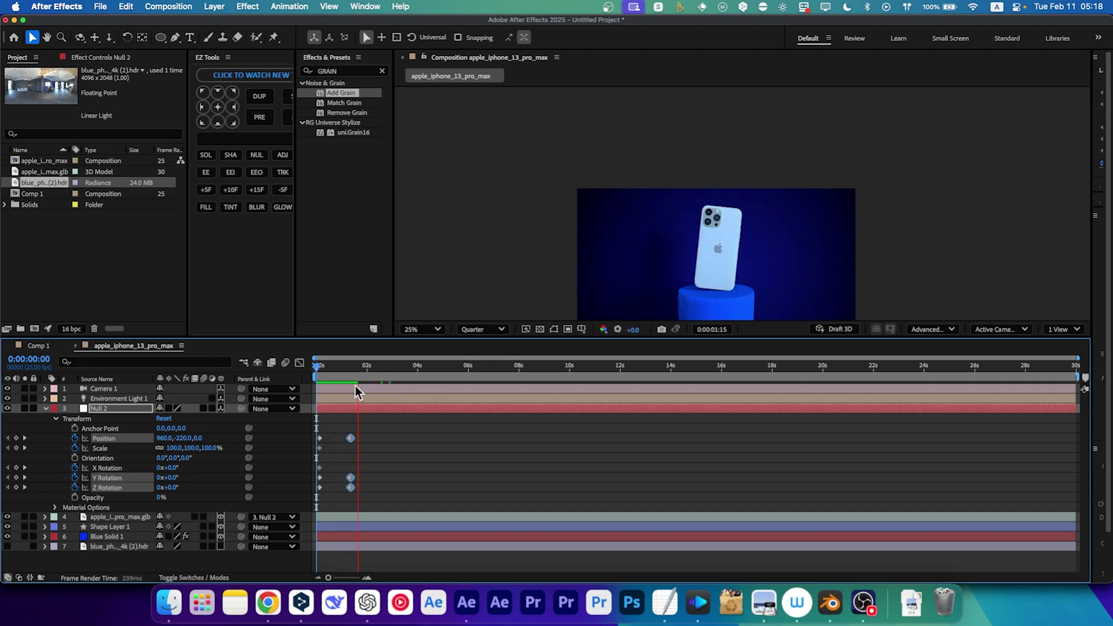
key("space")
left_click(354, 367)
key("equal")
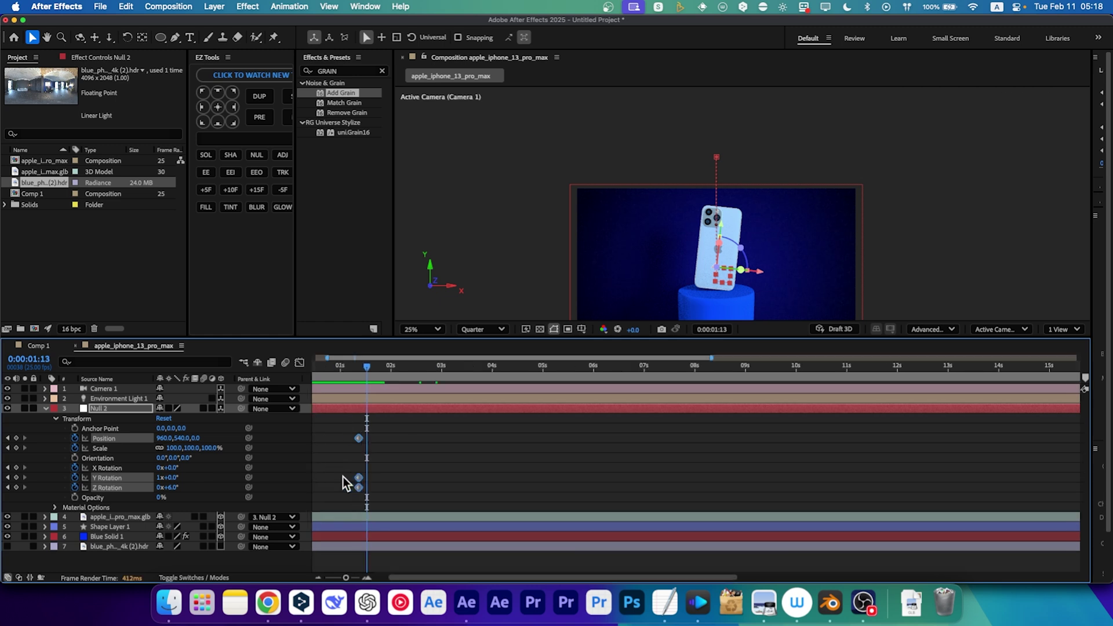
key("equal")
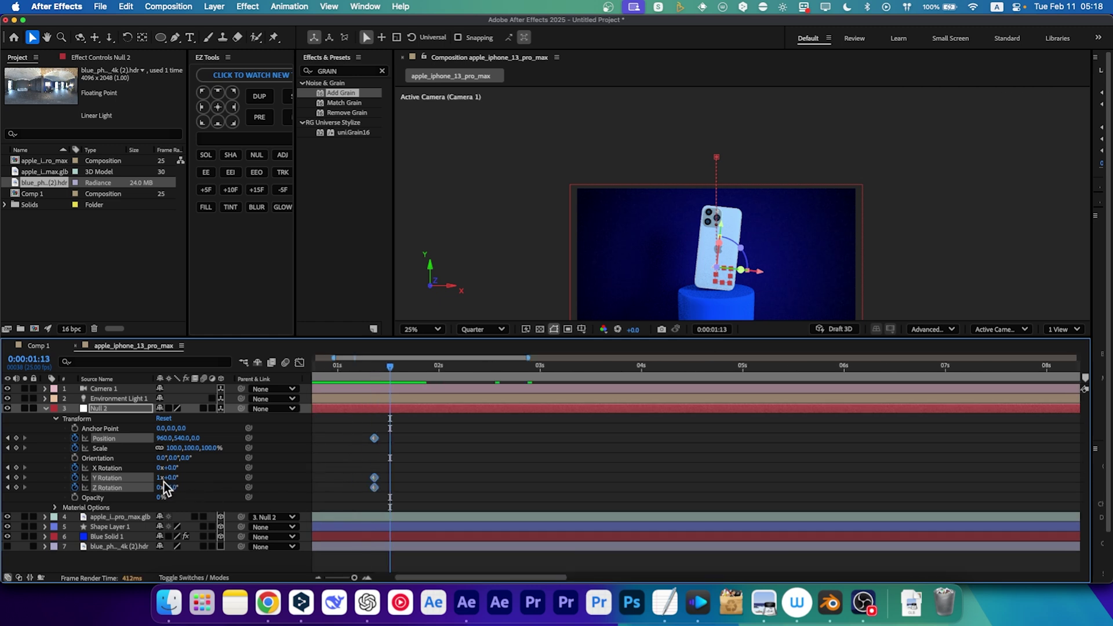
Reset Null 2's Y Rotation and move the first keyframes to frame 0.
right_click(111, 479)
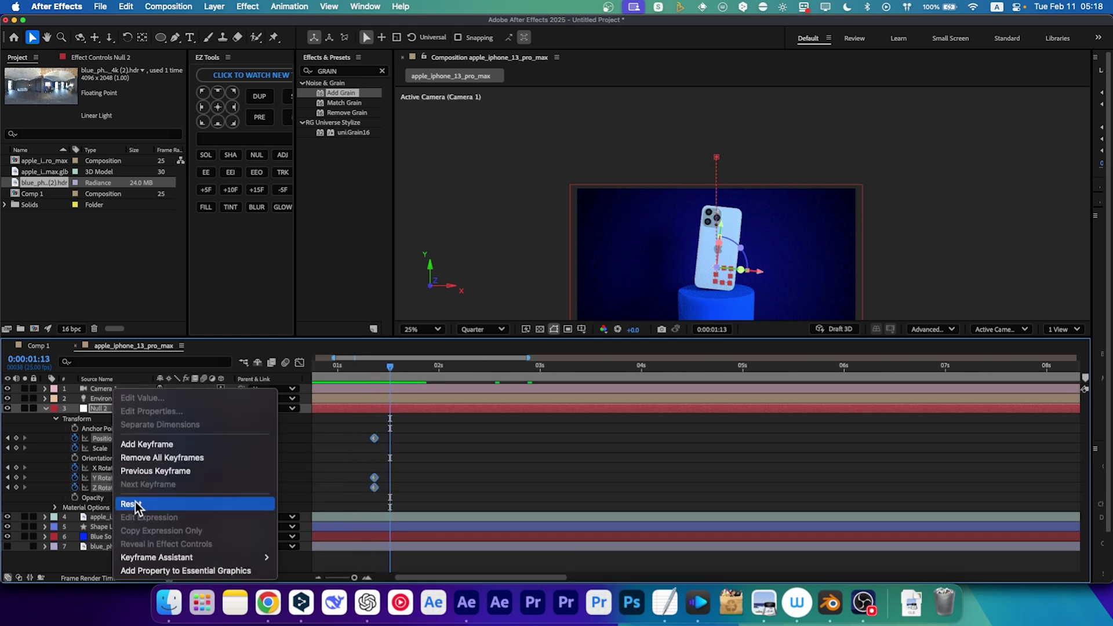
left_click(200, 503)
left_click_drag(390, 366, 321, 369)
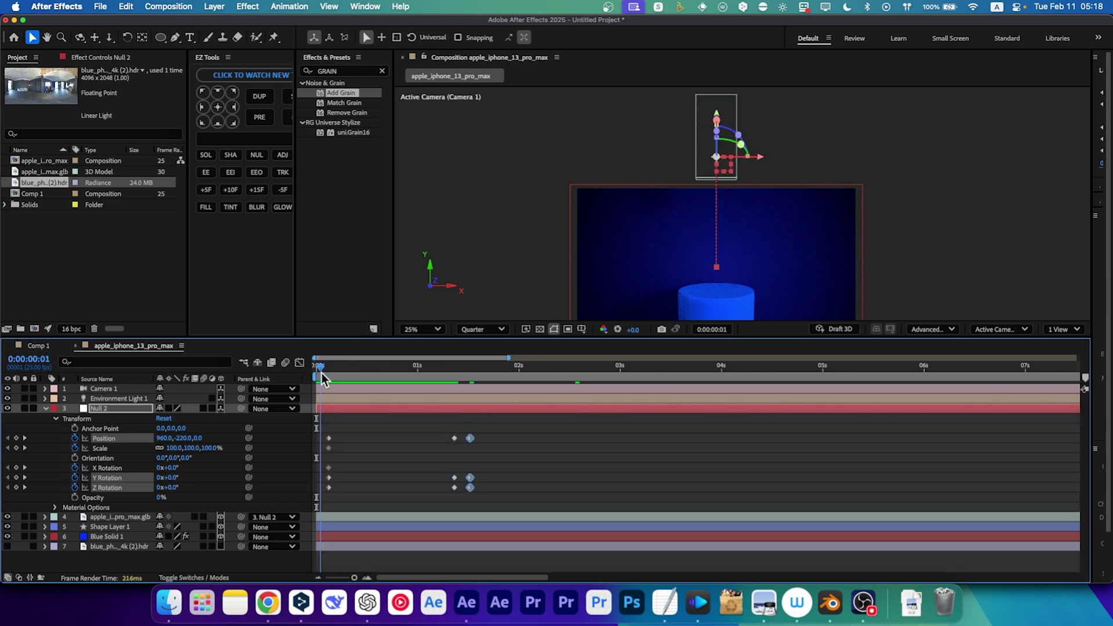
left_click_drag(330, 439, 316, 441)
mouse_move(333, 366)
left_mouse_down()
mouse_move(455, 366)
mouse_move(468, 380)
left_mouse_up()
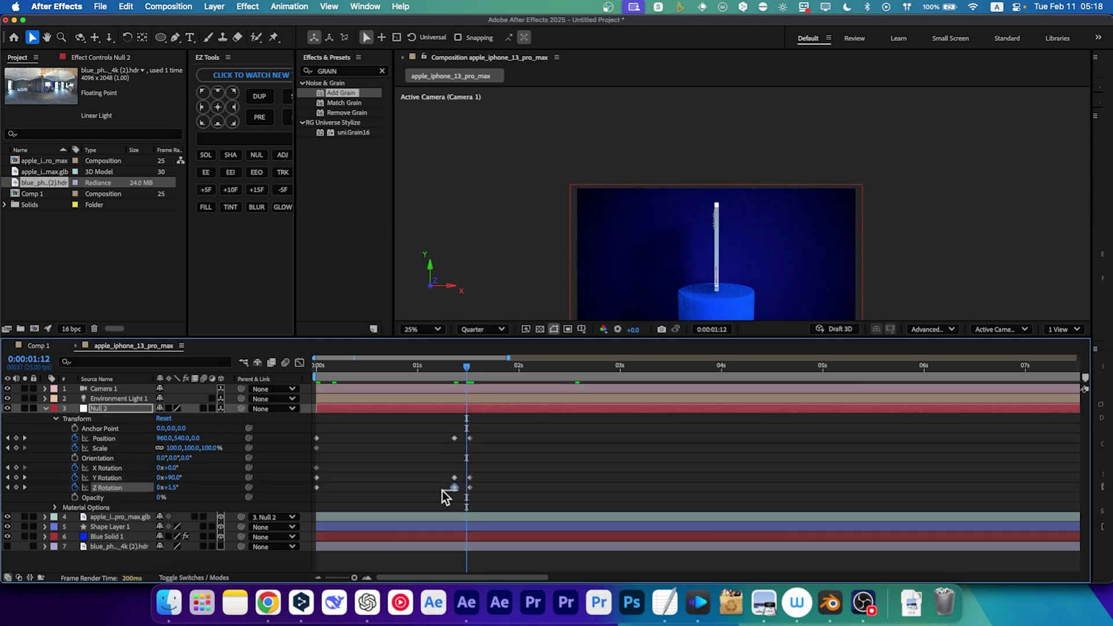
Move the landing keyframes slightly earlier and go to 1:04.
mouse_move(435, 427)
left_mouse_down()
mouse_move(457, 483)
mouse_move(435, 482)
left_mouse_up()
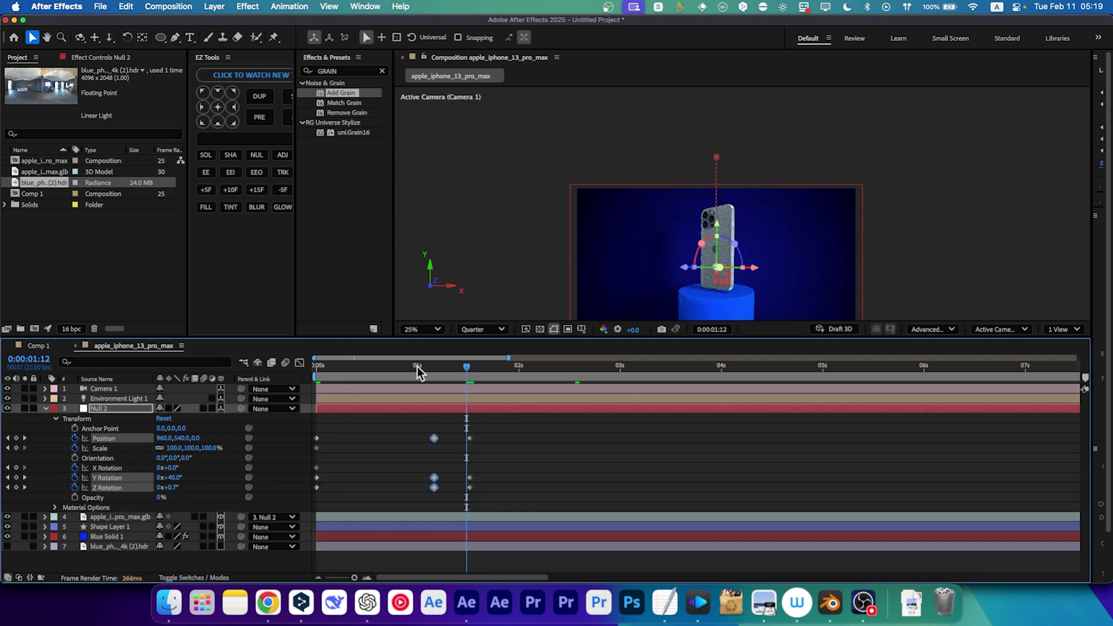
mouse_move(467, 366)
left_mouse_down()
mouse_move(343, 366)
mouse_move(467, 366)
left_mouse_up()
key("Page_Down")
key("Page_Down")
scroll(662, 240, "down", 2)
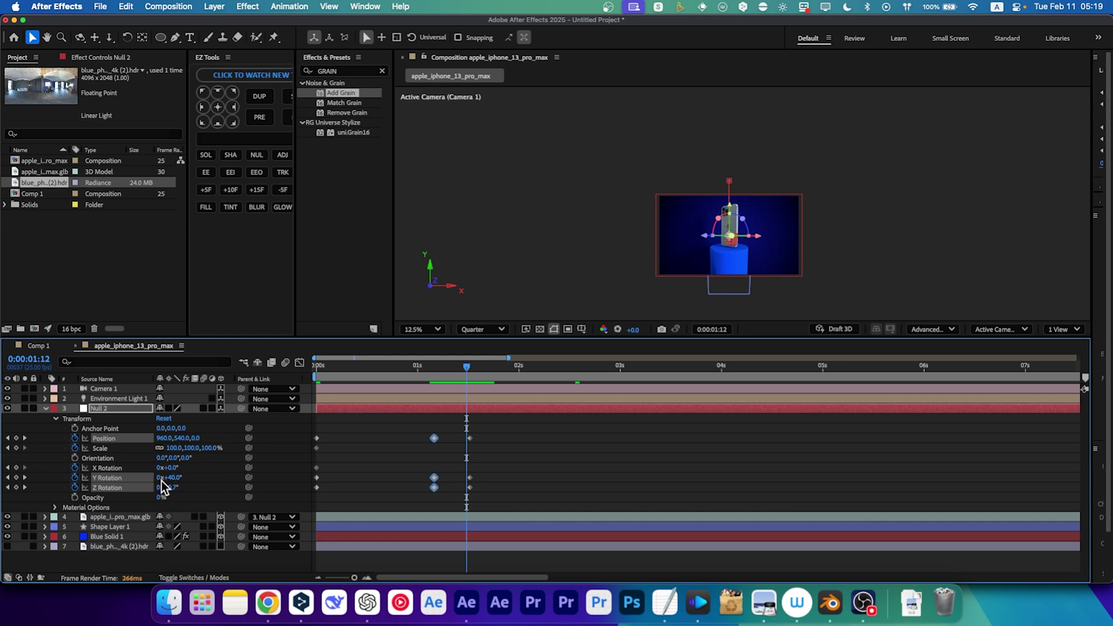
left_click_drag(467, 367, 435, 366)
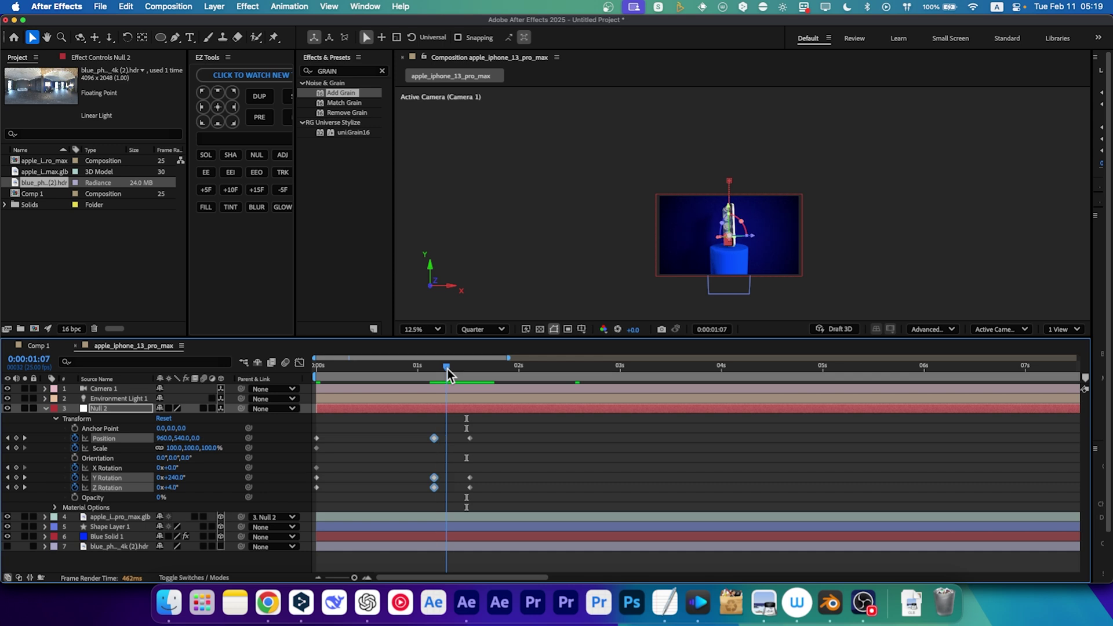
Set Y Rotation to -2x at 1:04 so the phone spins two turns.
left_click(163, 479)
type("1")
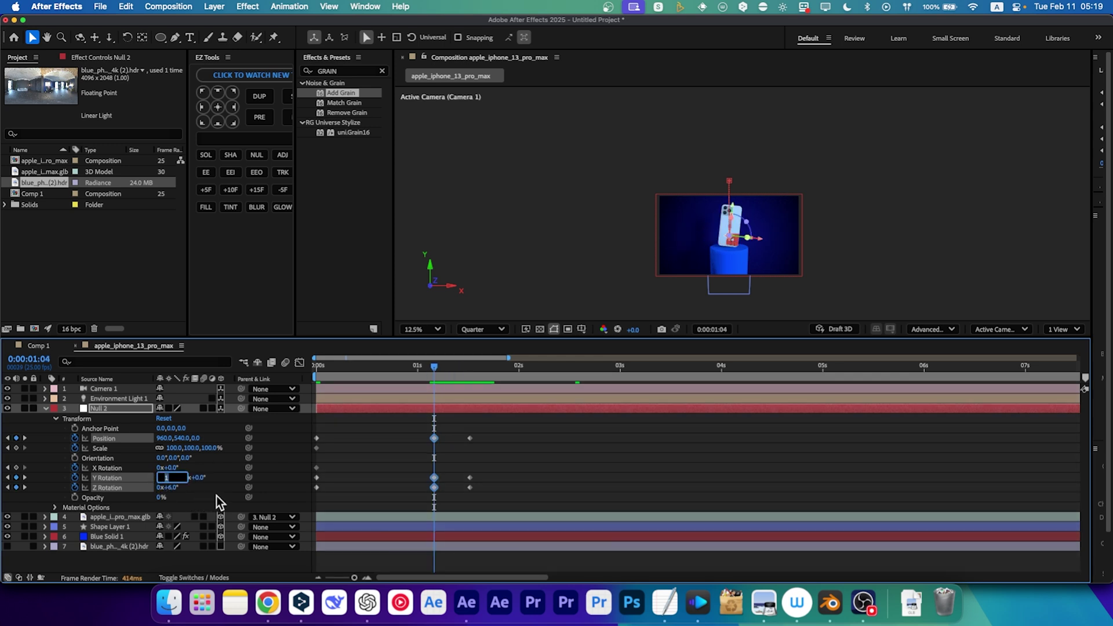
key("Return")
left_click_drag(434, 370, 434, 374)
left_click(162, 478)
type("-2")
key("Return")
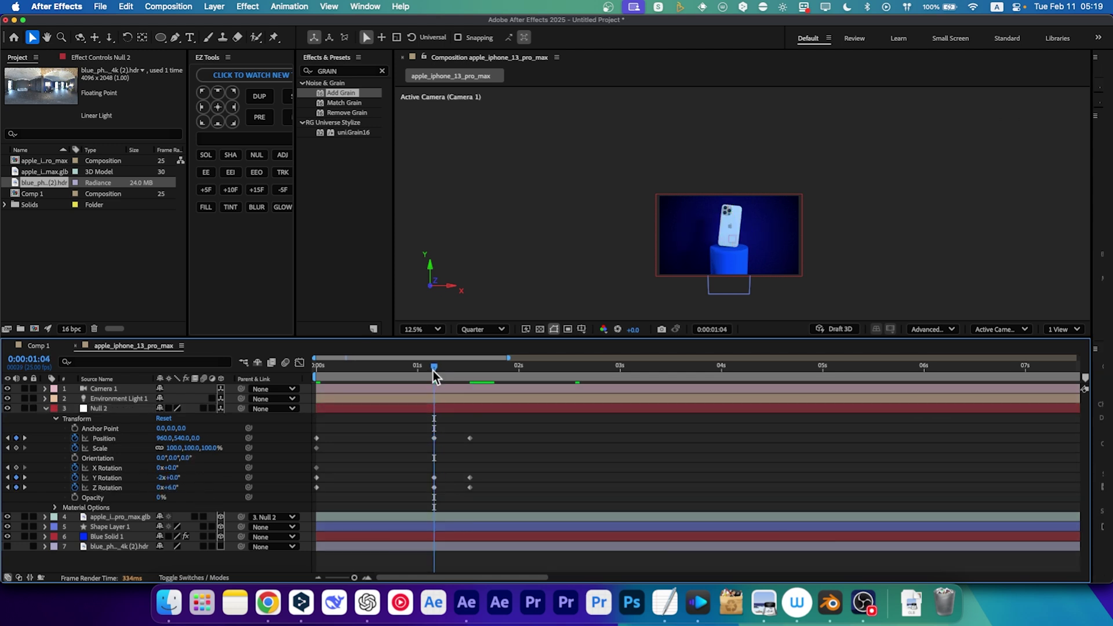
mouse_move(434, 370)
left_mouse_down()
mouse_move(419, 379)
mouse_move(472, 396)
mouse_move(473, 426)
left_mouse_up()
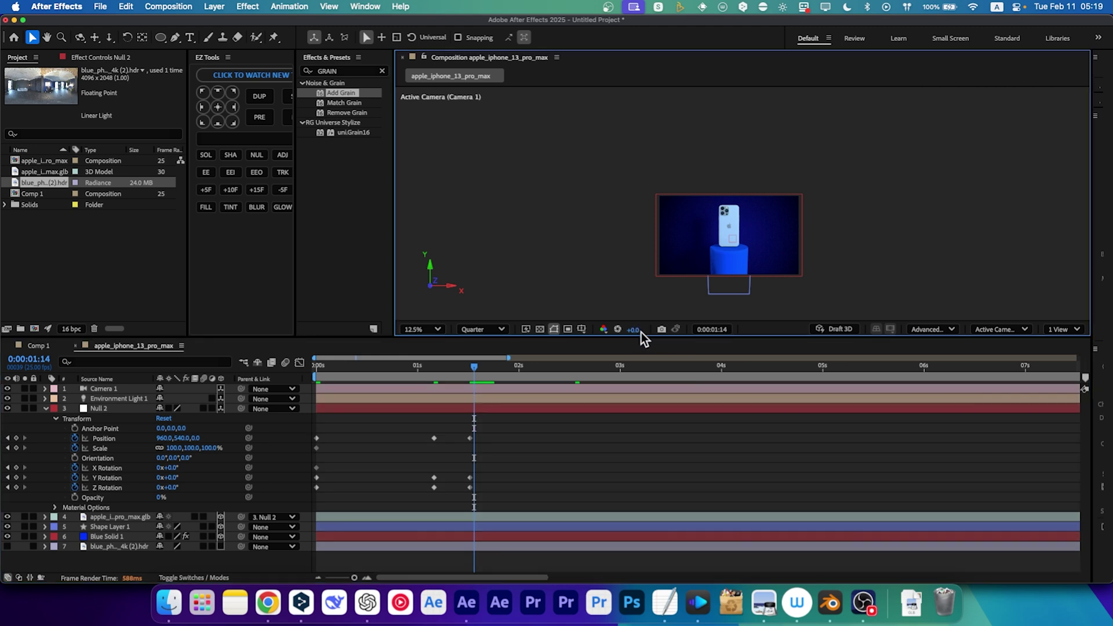
Set Position and Z Rotation keyframes on Shape Layer 1 at 0:00.
left_click_drag(639, 337, 640, 296)
left_click(112, 495)
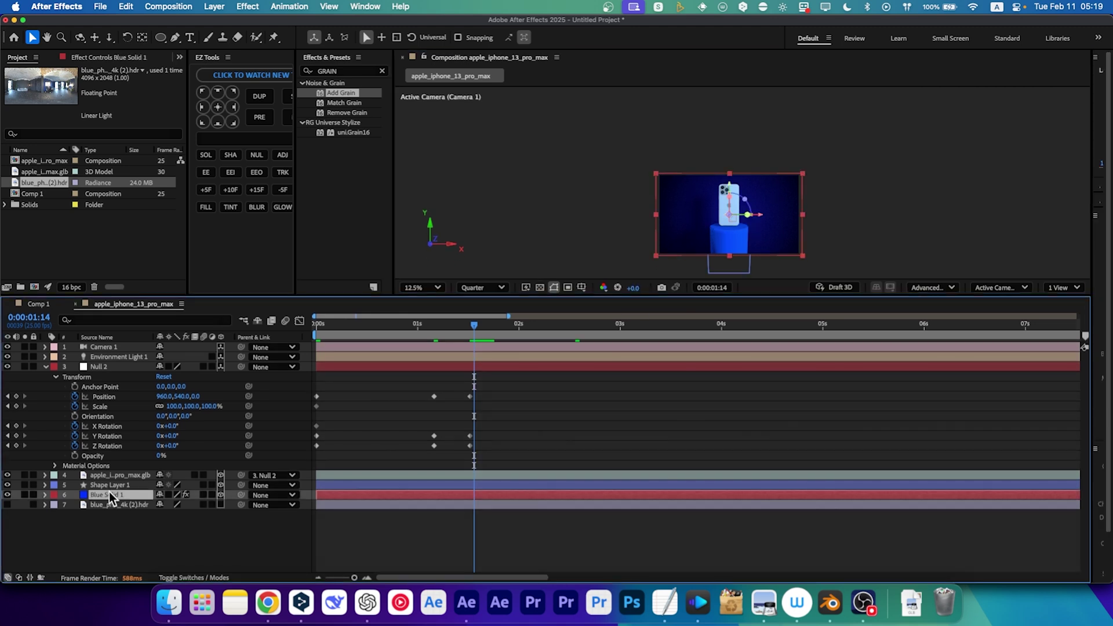
scroll(719, 241, "up", 1)
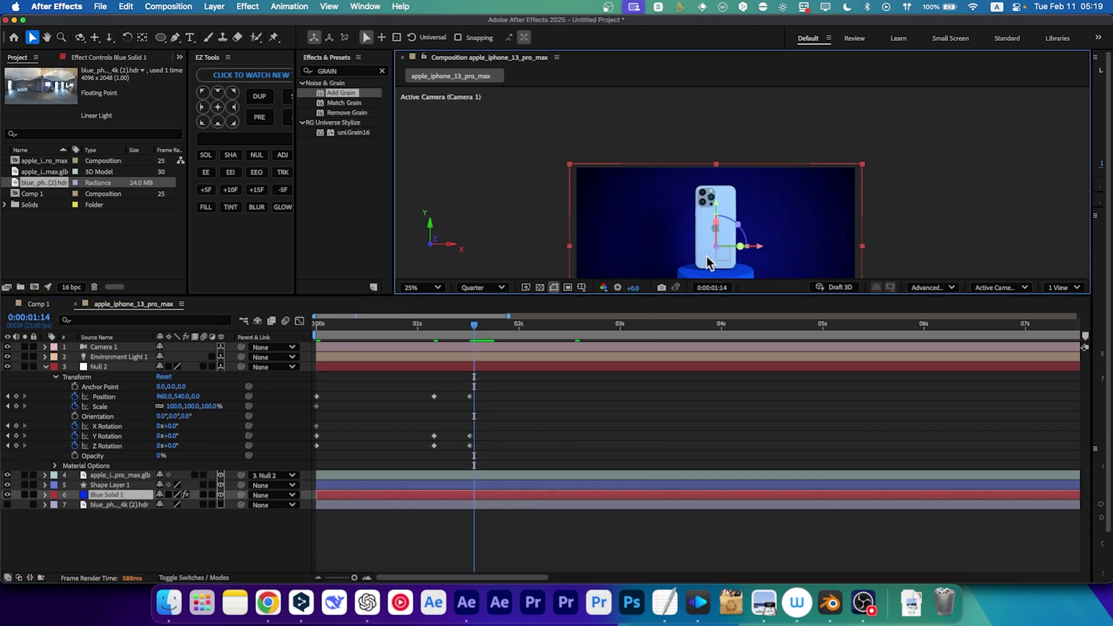
scroll(708, 257, "up", 1)
left_click(103, 485)
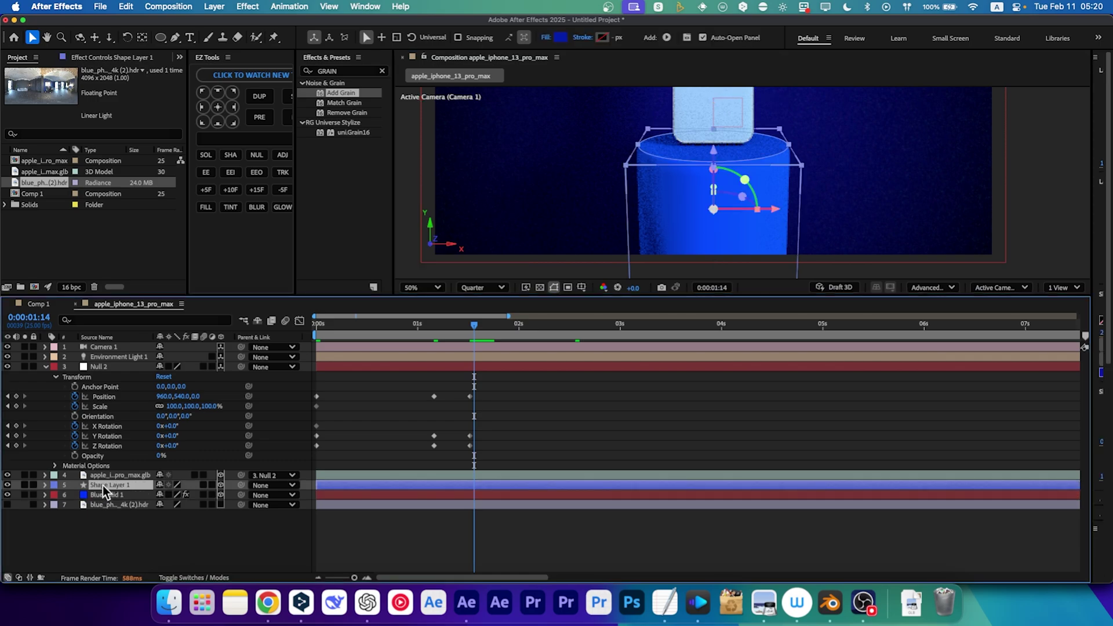
left_click(45, 486)
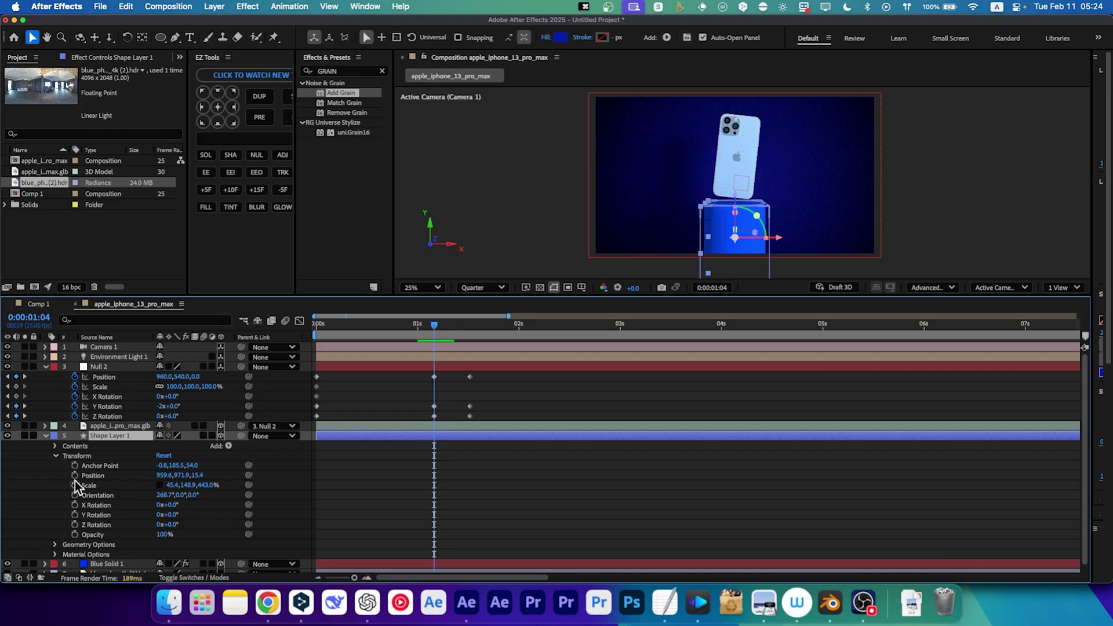
left_click(319, 324)
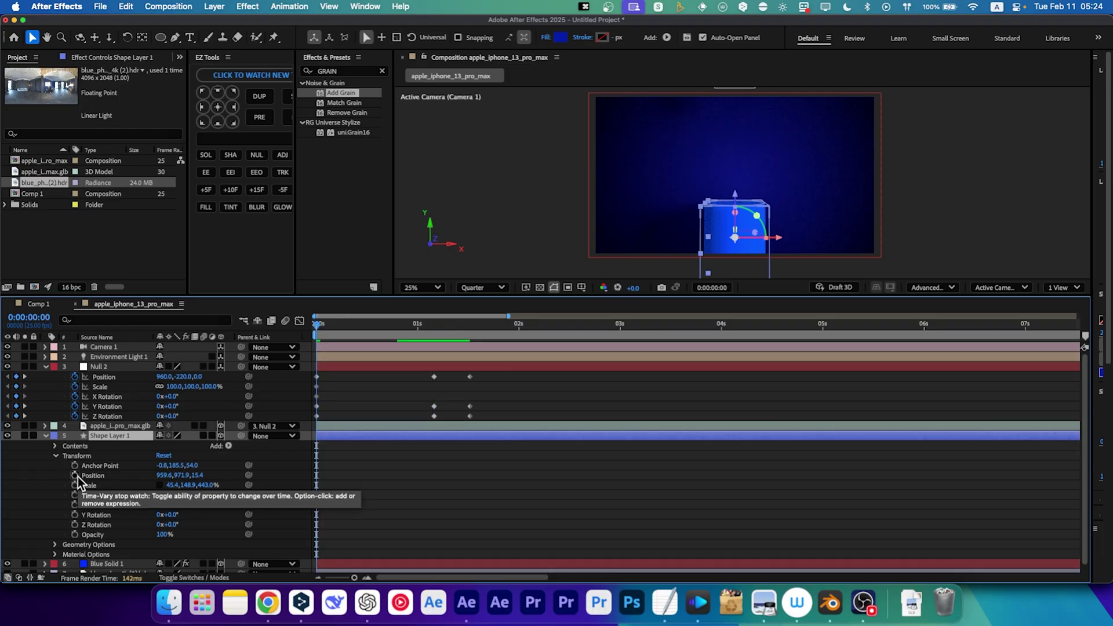
left_click(76, 475)
left_click(75, 525)
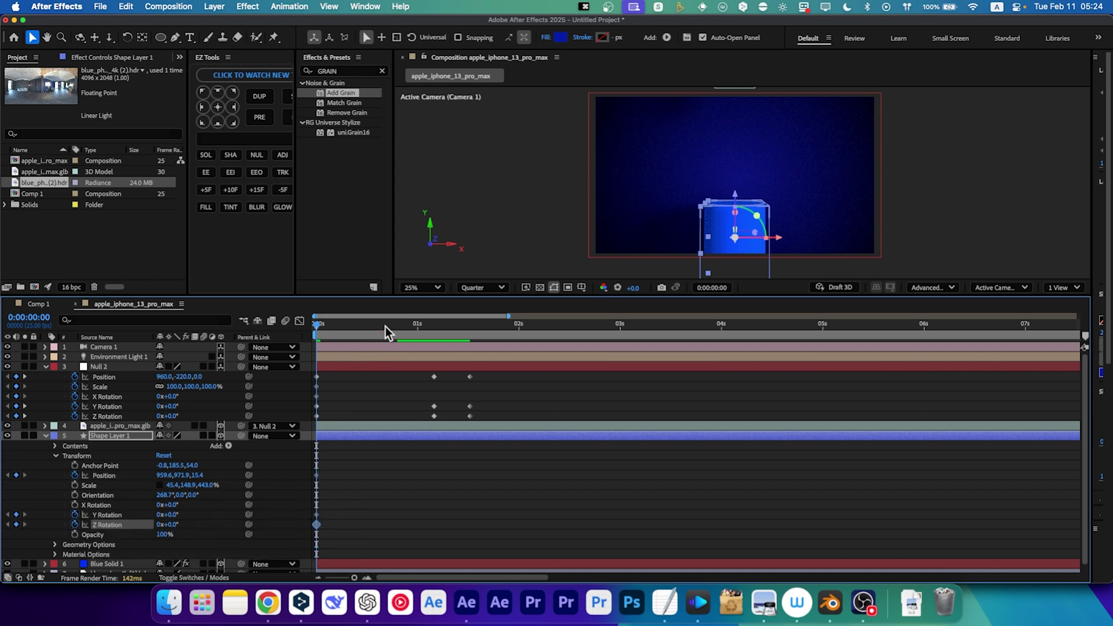
At 1:04, lower the podium's Position and rotate its Z value.
left_click_drag(386, 324, 432, 325)
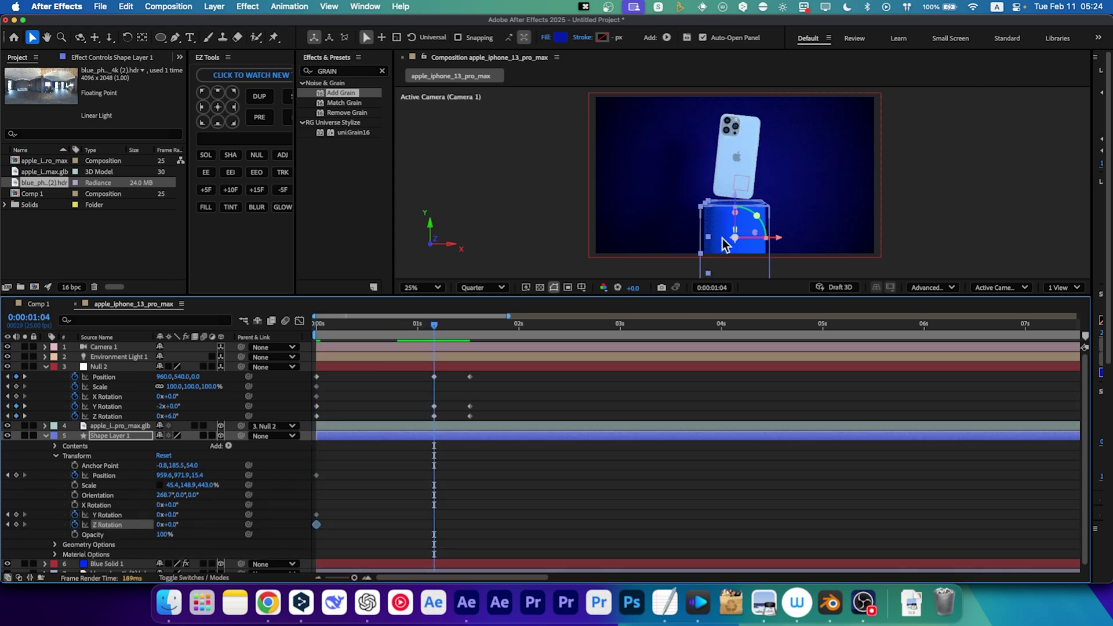
left_click_drag(737, 206, 736, 262)
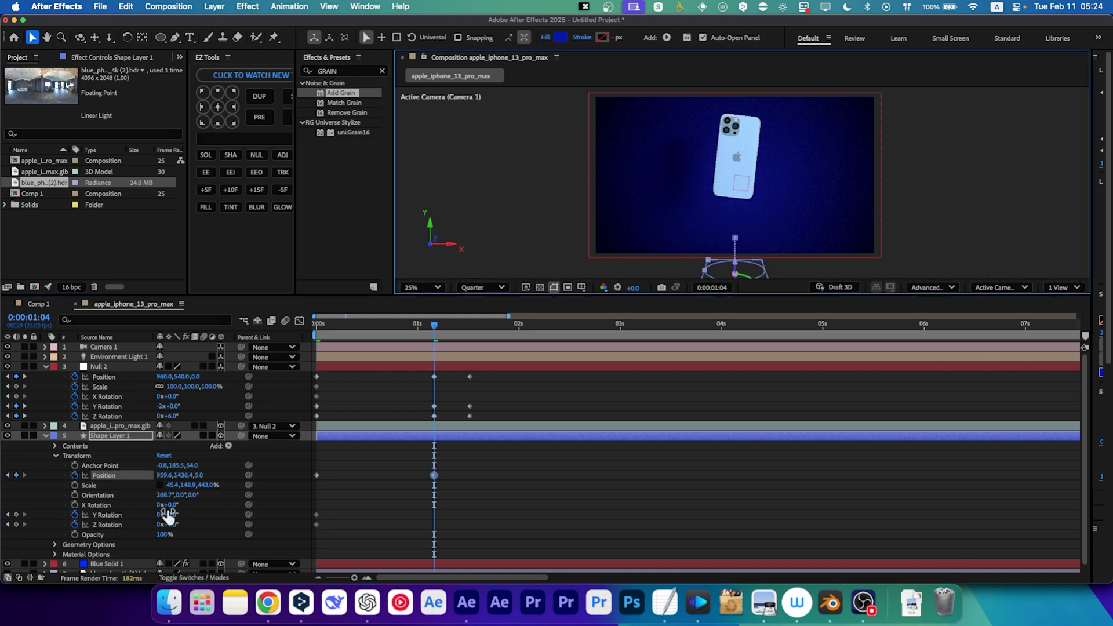
right_click(317, 475)
left_click(401, 432)
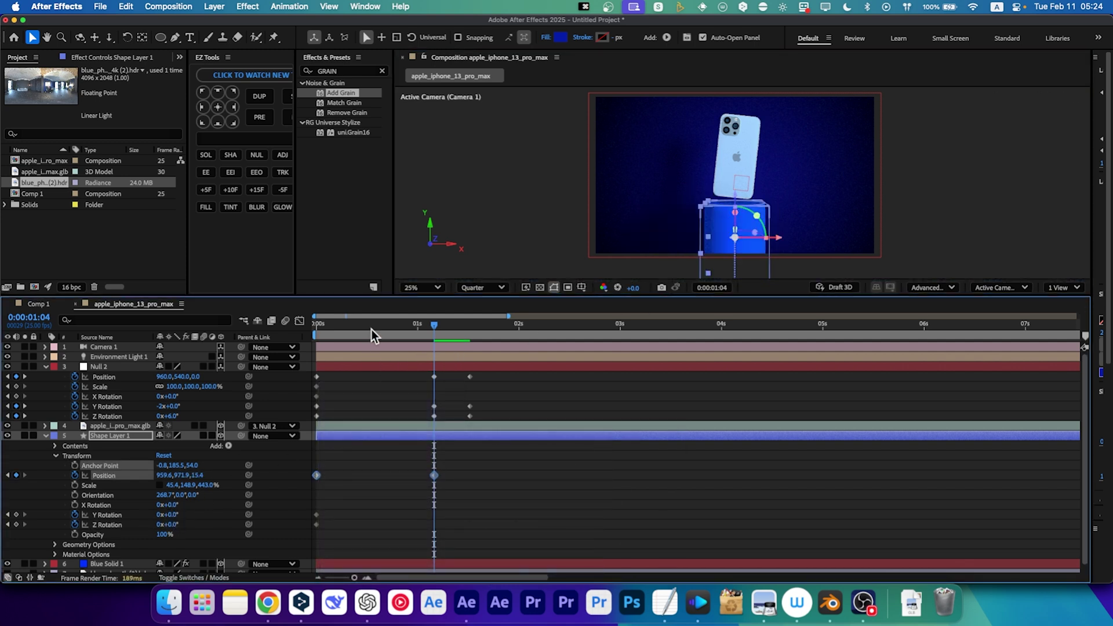
key("super+z")
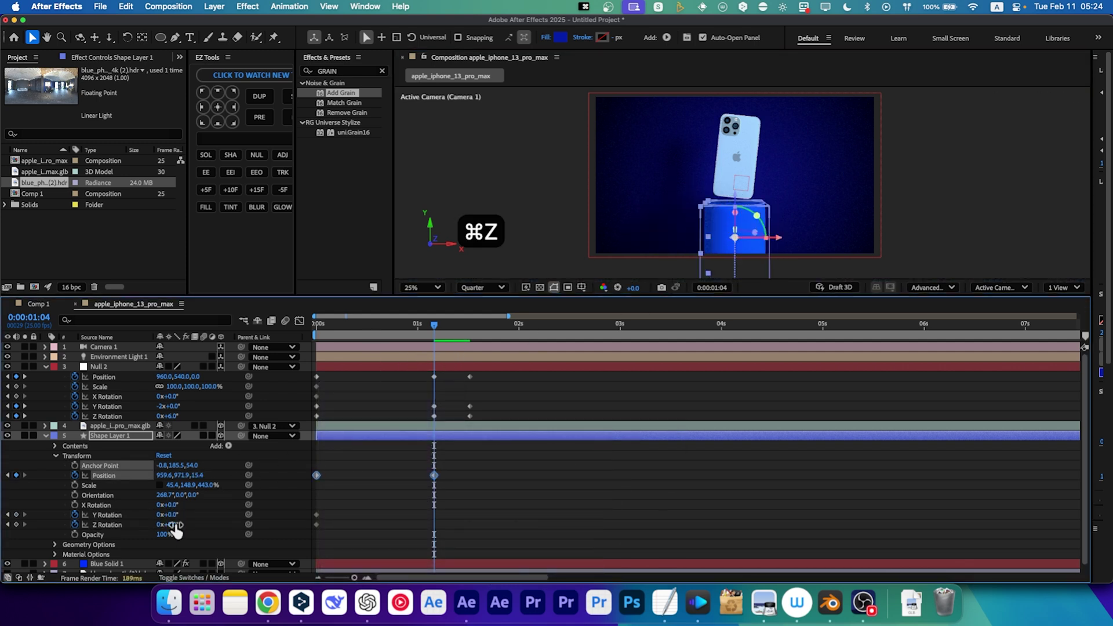
left_click_drag(172, 525, 211, 524)
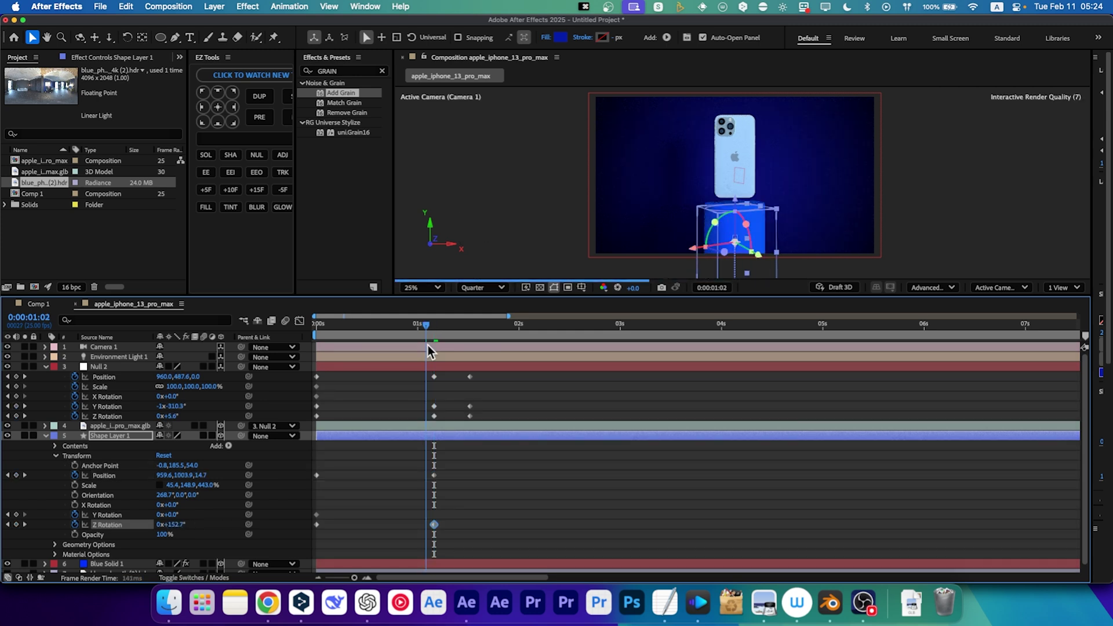
left_click_drag(434, 325, 323, 325)
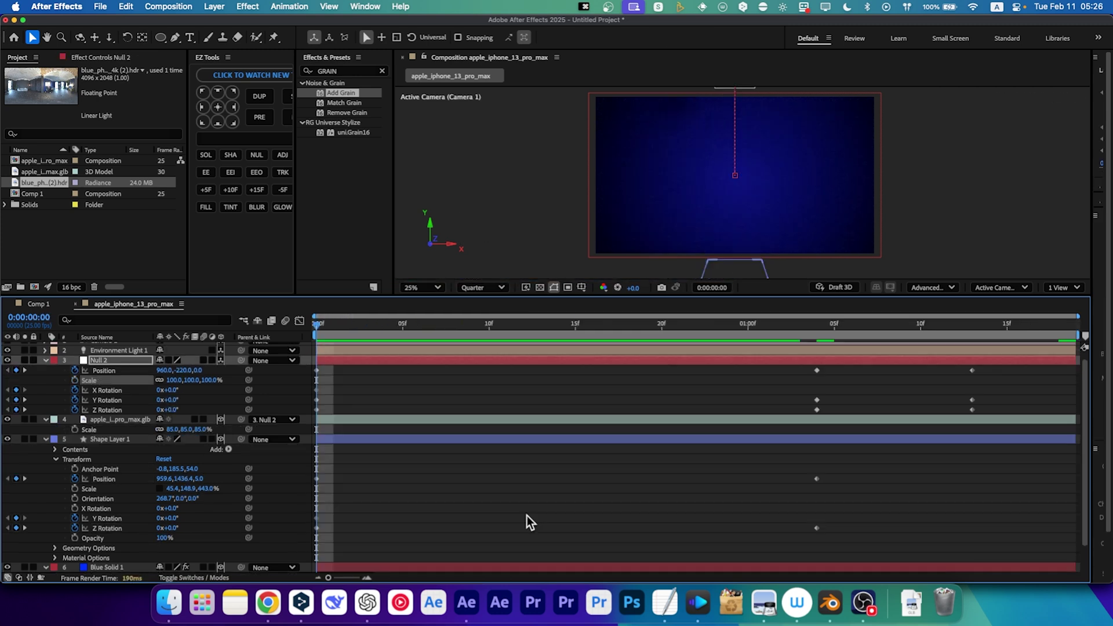
Trim the composition to a work area ending just after the landing.
key("super+z")
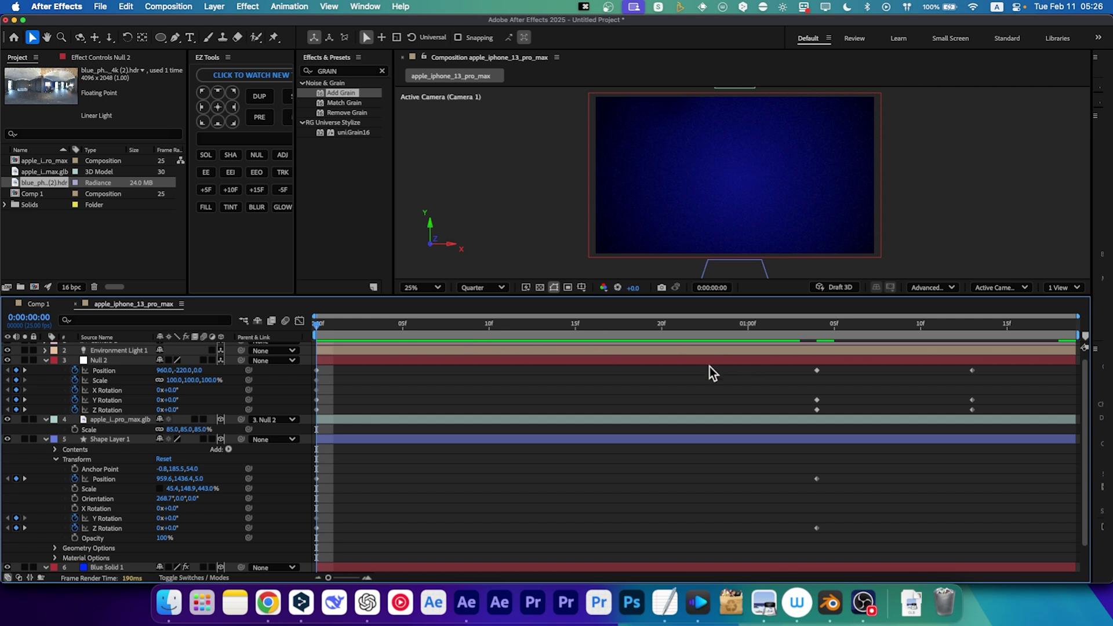
key("shift+super+x")
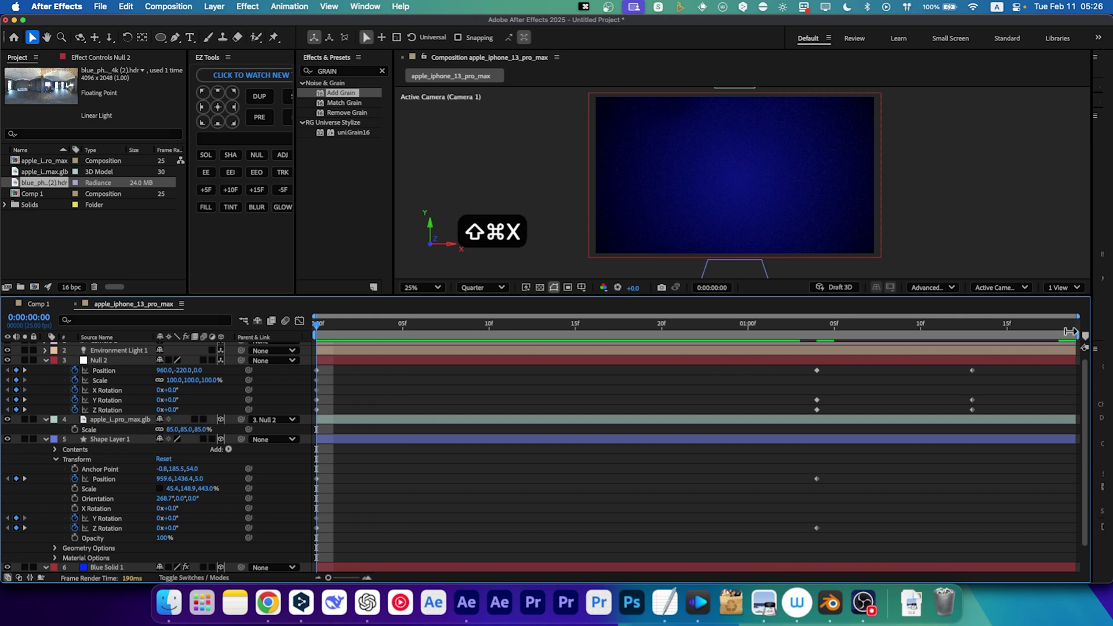
left_click_drag(1075, 333, 1010, 334)
key("shift+super+x")
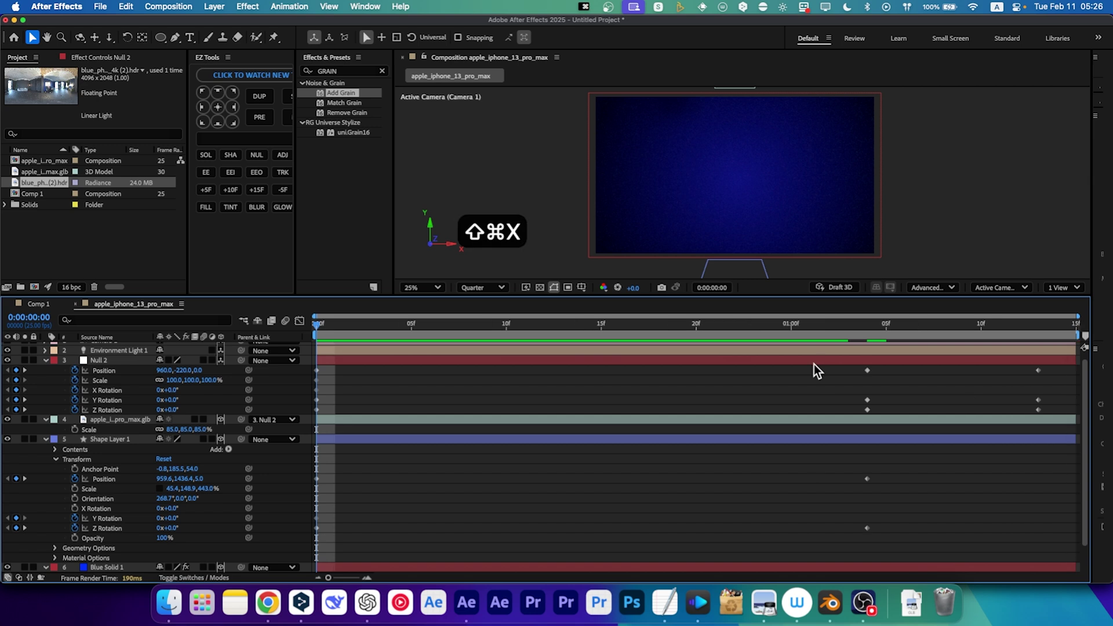
Dismiss the Composition menu and collapse Shape Layer 1's properties.
left_click(168, 6)
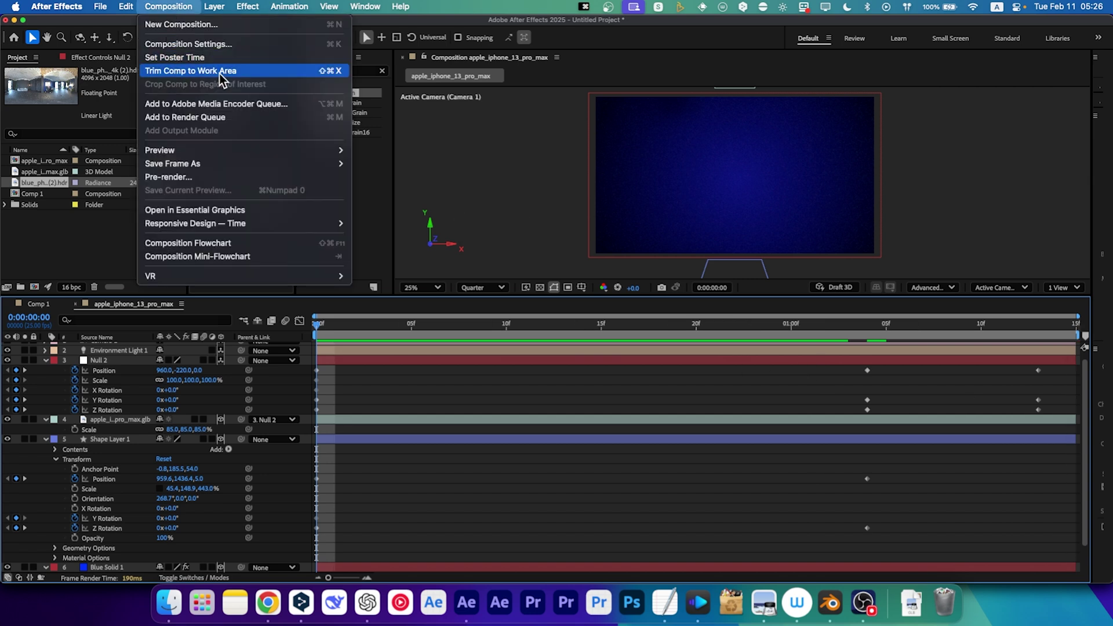
key("Escape")
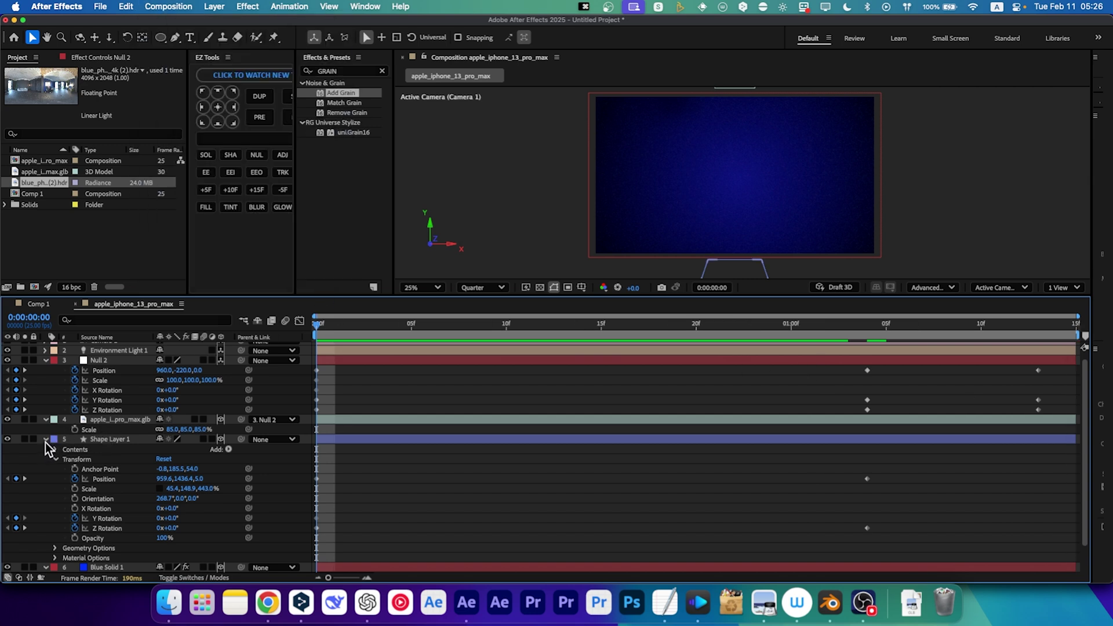
left_click(48, 440)
left_click(109, 445)
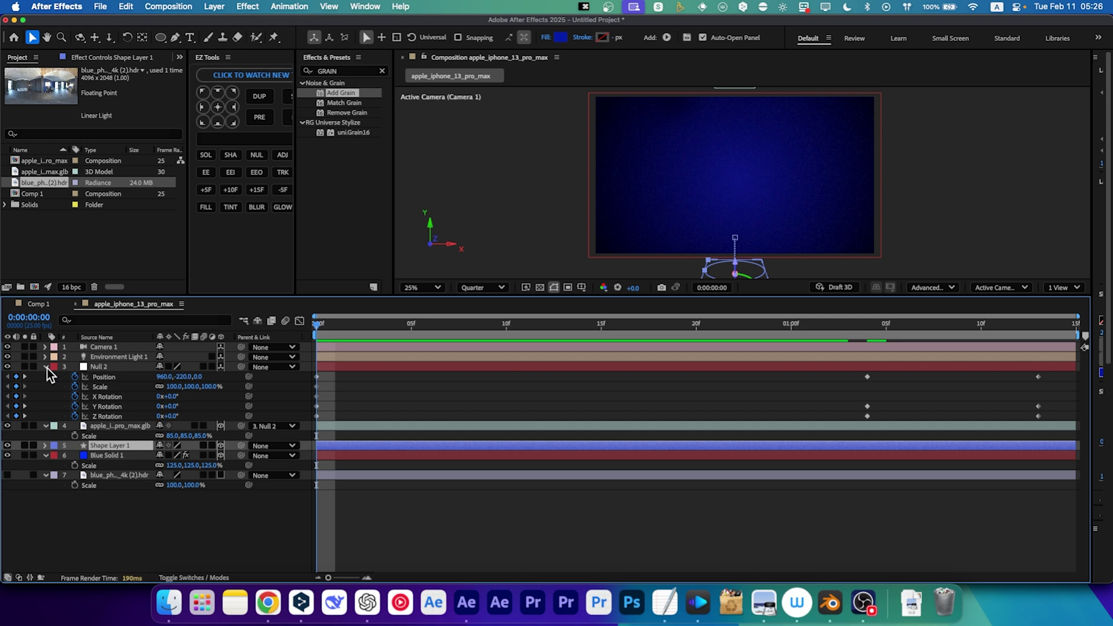
Collapse Null 2 and set Camera 1's Type to Two-Node Camera in Camera Settings.
left_click(48, 368)
left_click(96, 338)
left_click(98, 346)
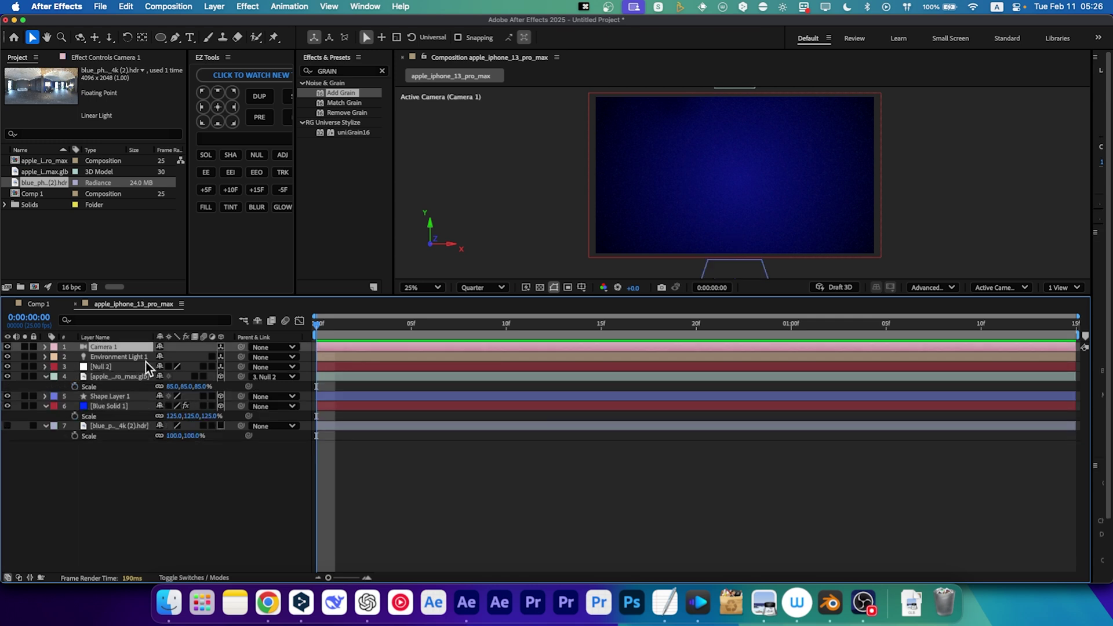
double_click(115, 347)
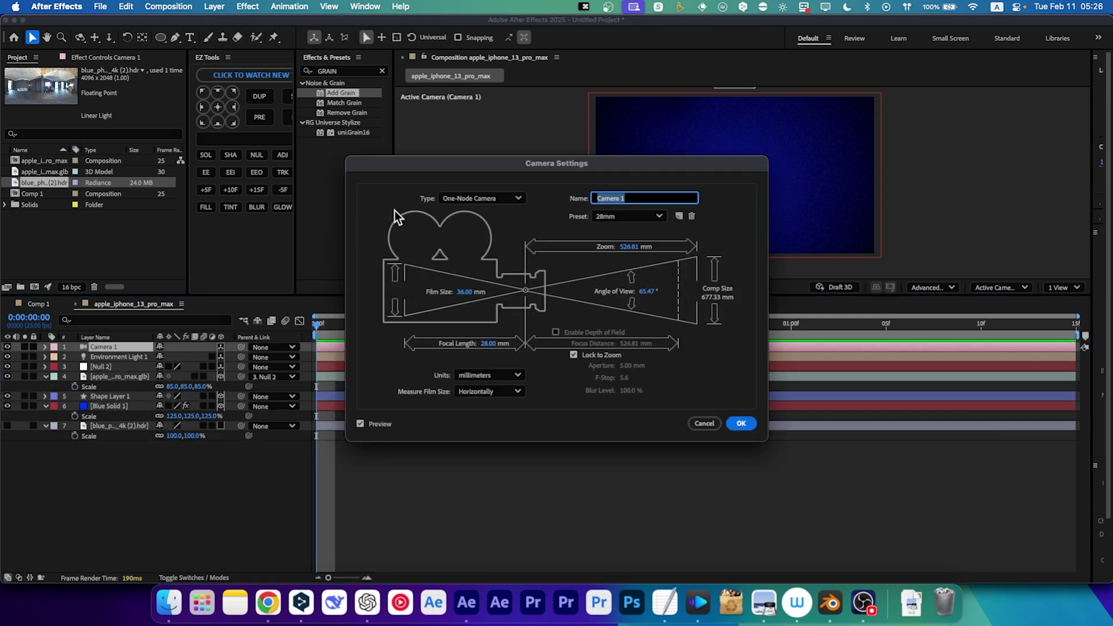
left_click(474, 199)
left_click(479, 231)
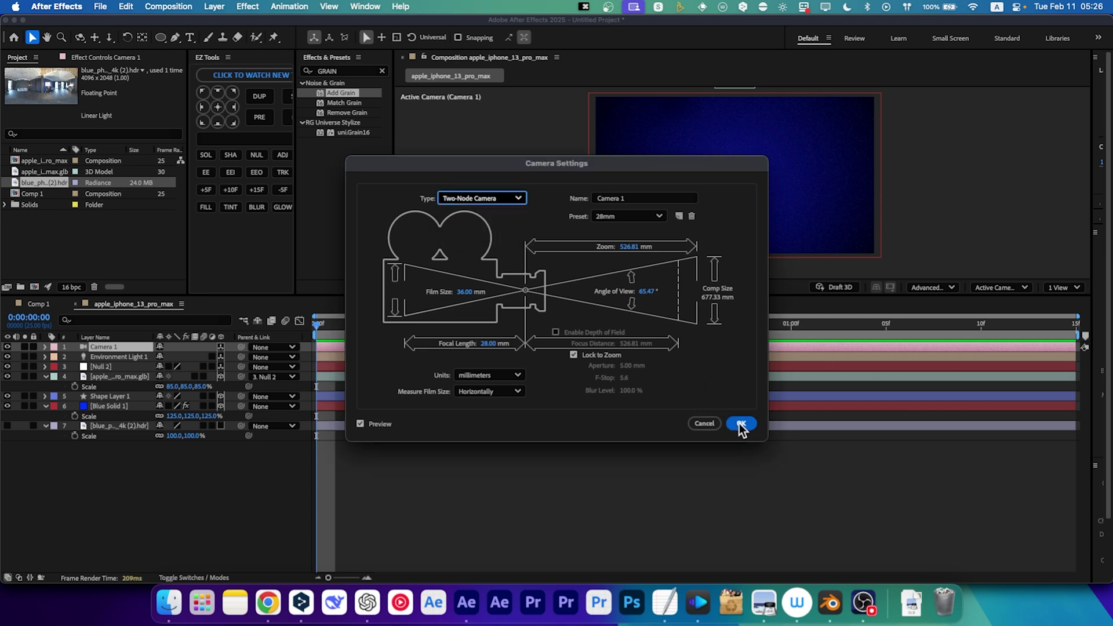
key("Return")
scroll(735, 183, "up", 2)
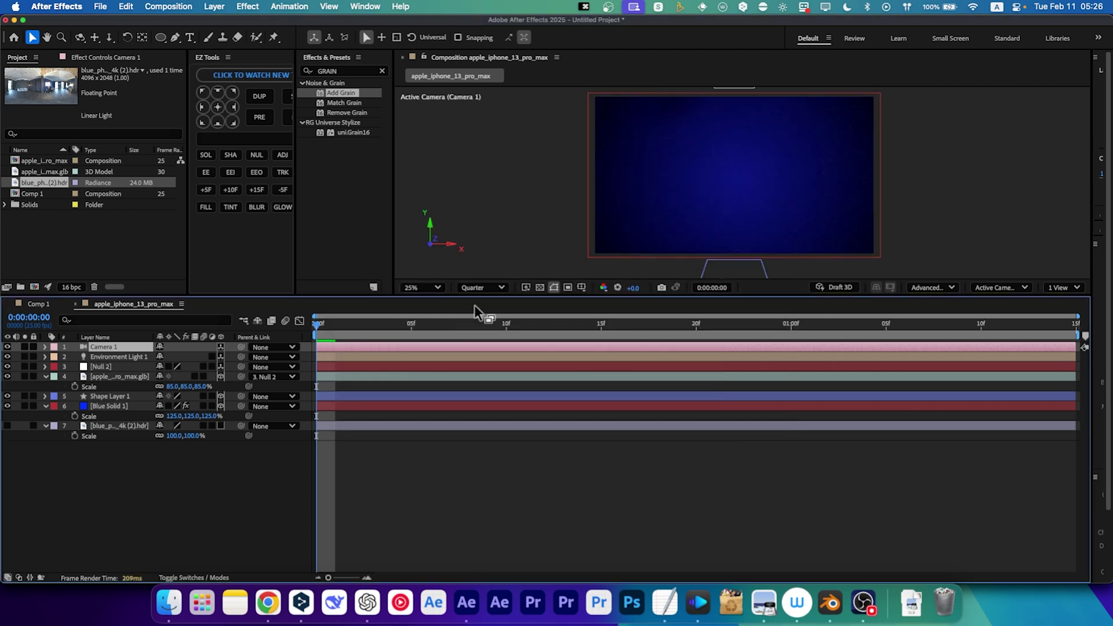
Split the viewer into Active Camera and Left views, undoing test camera moves.
left_click(1062, 287)
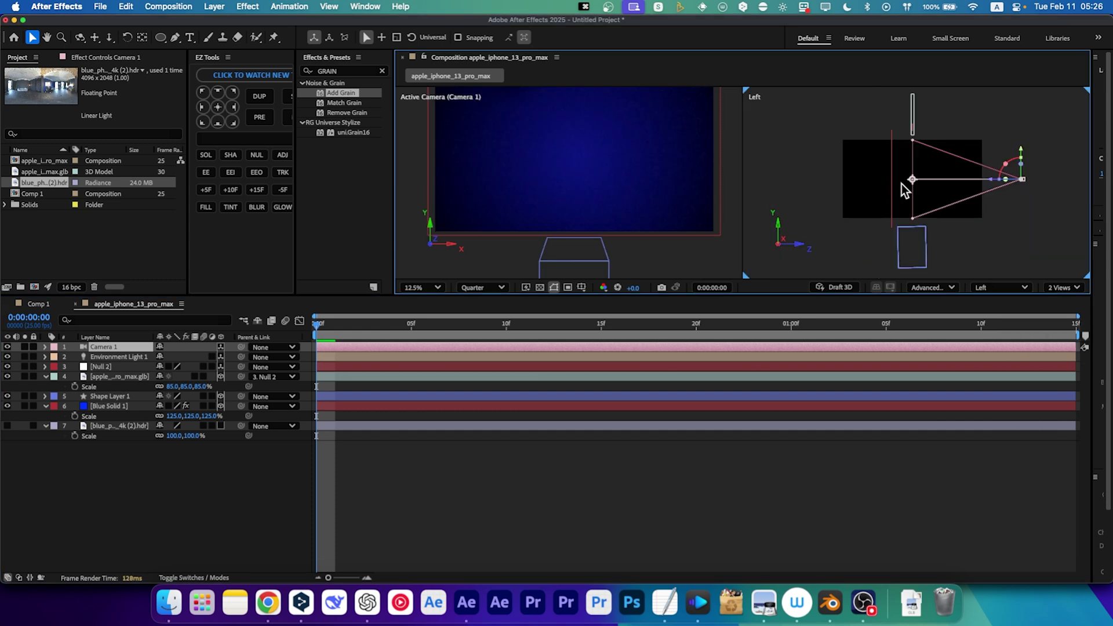
mouse_move(914, 183)
left_mouse_down()
mouse_move(923, 158)
mouse_move(931, 179)
left_mouse_up()
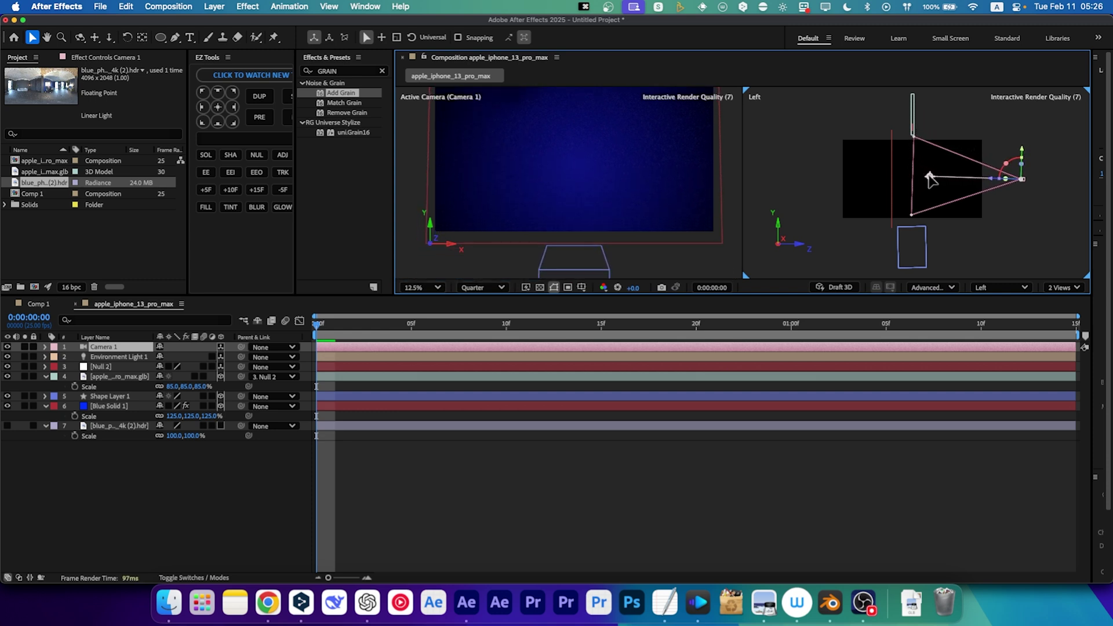
key("super+z")
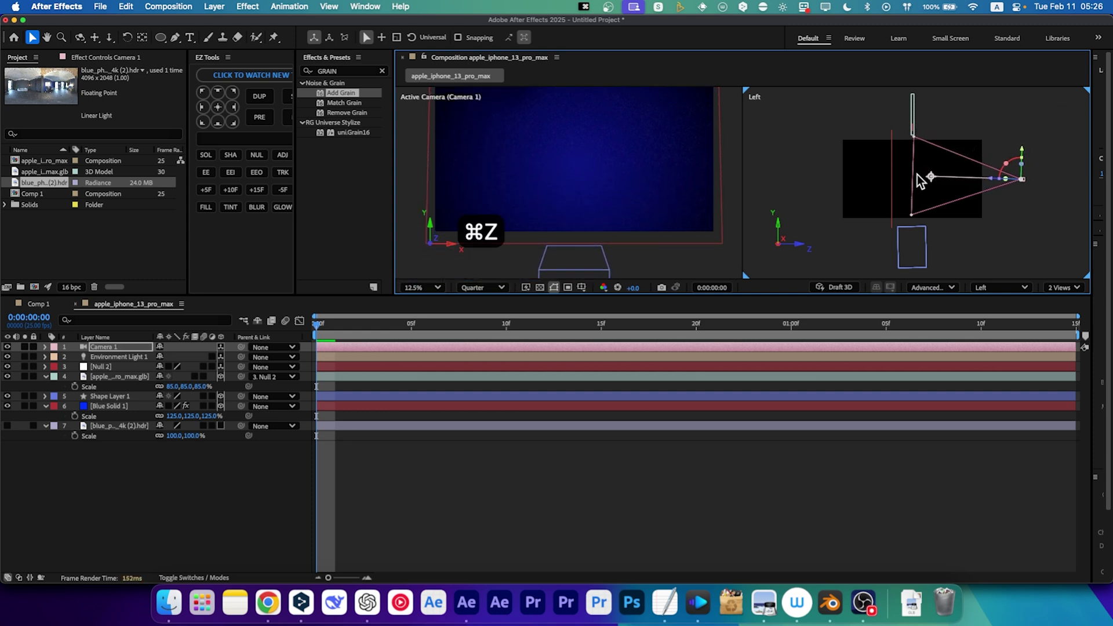
key("super+z")
left_click_drag(920, 185, 914, 182)
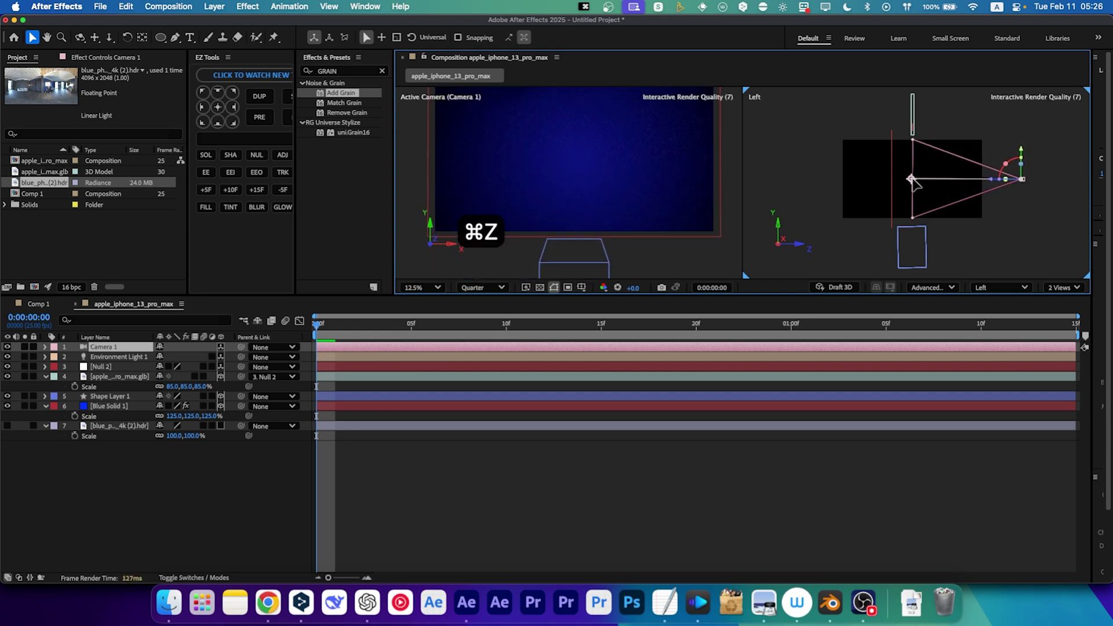
key("super+z")
Link Camera 1's Point of Interest to its Position, then collapse all layers.
left_click(47, 349)
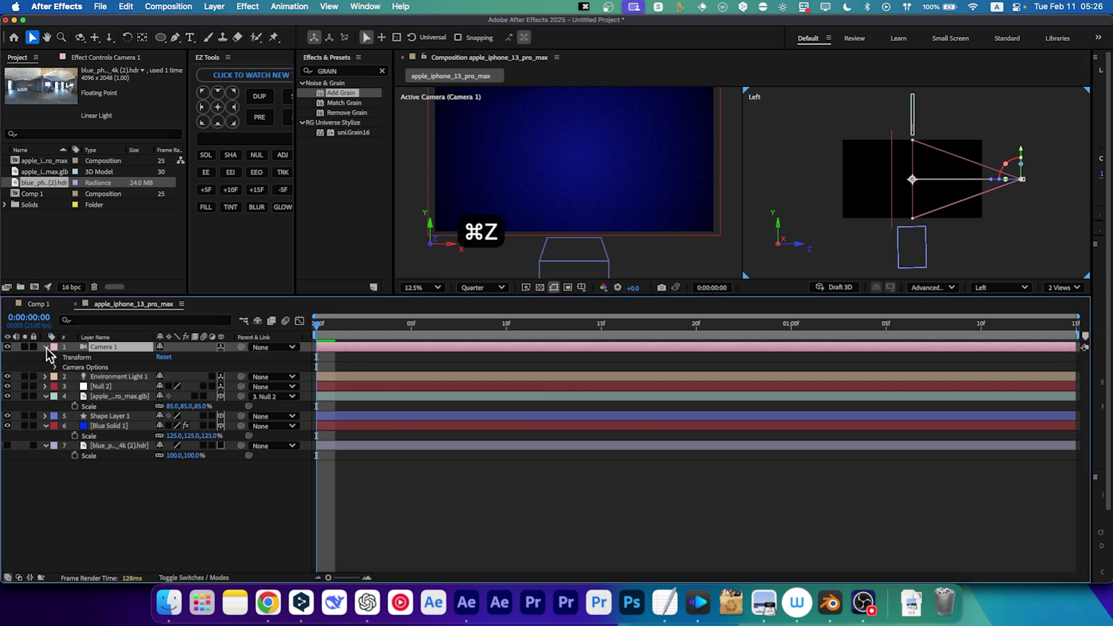
left_click(55, 365)
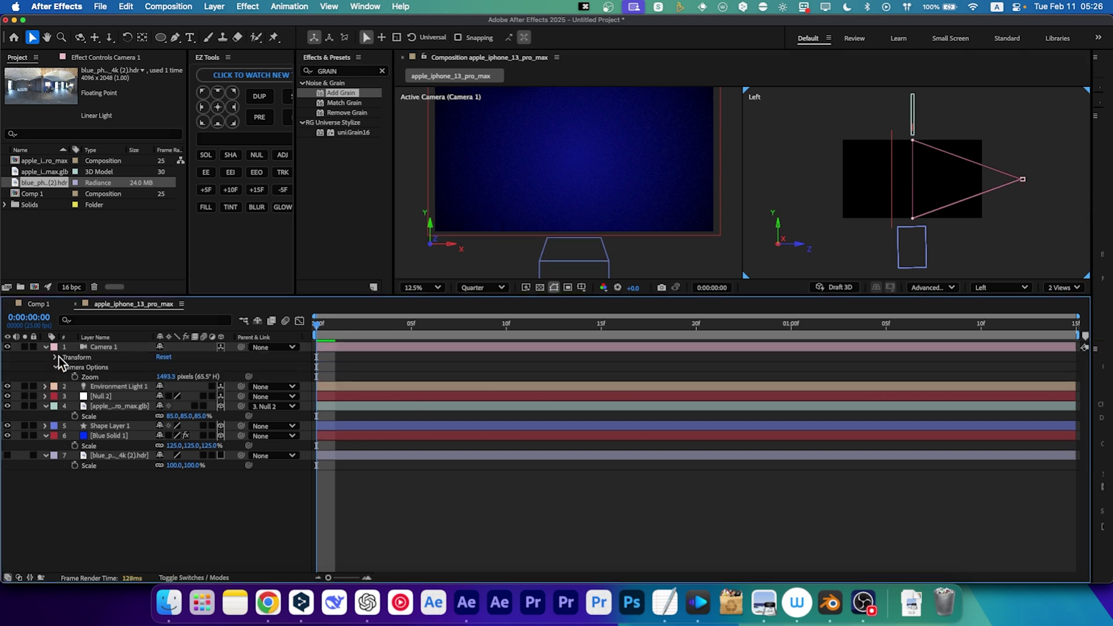
left_click(57, 357)
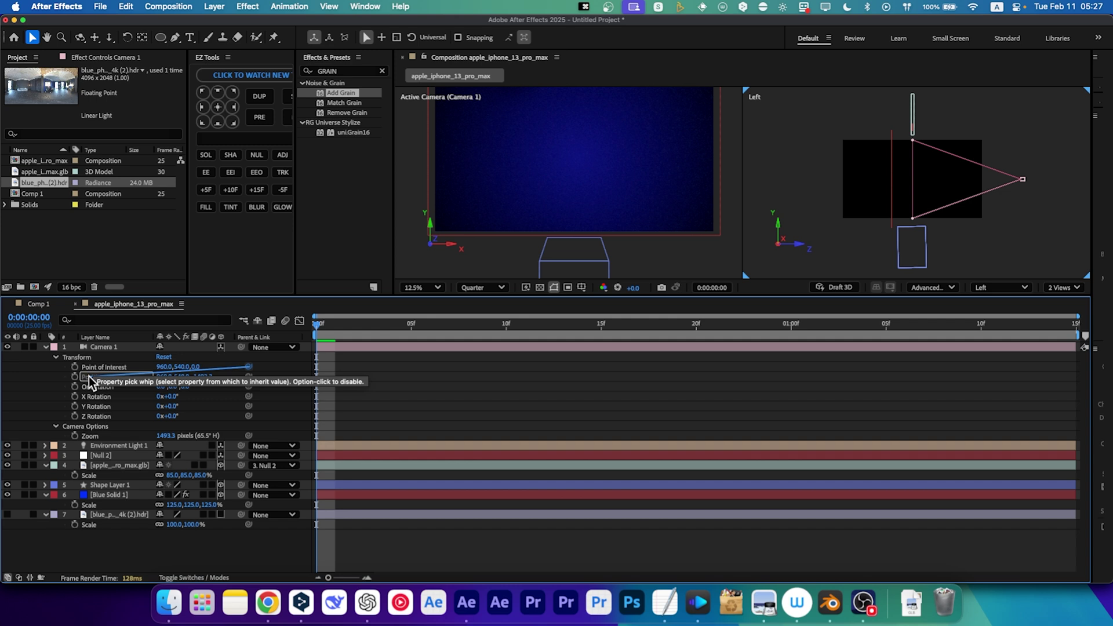
left_click_drag(90, 372, 89, 377)
key("grave")
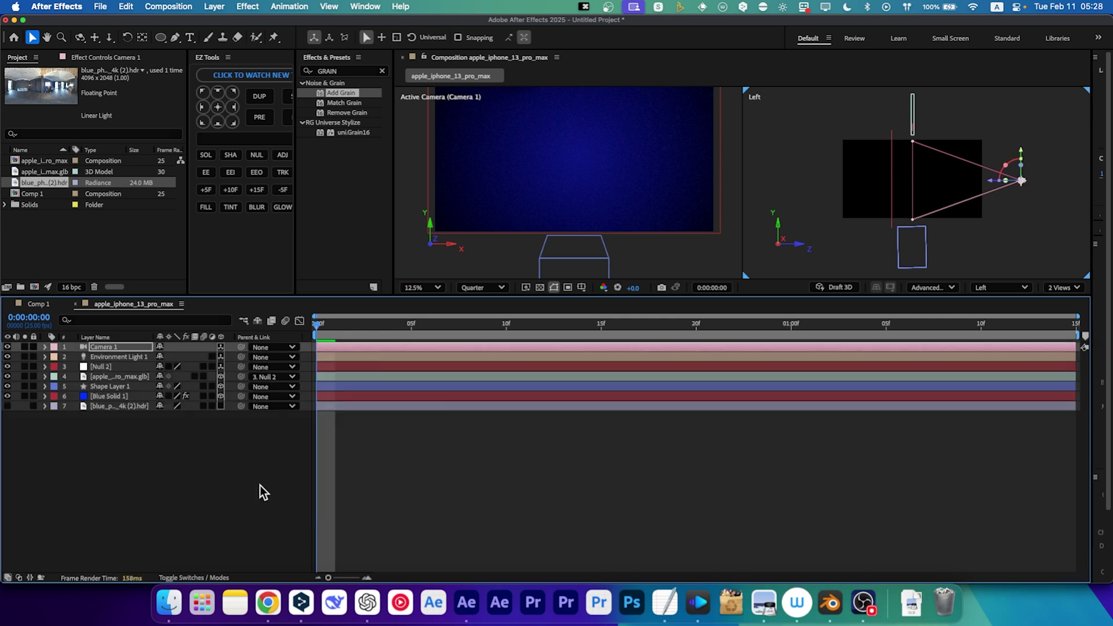
left_click(263, 492)
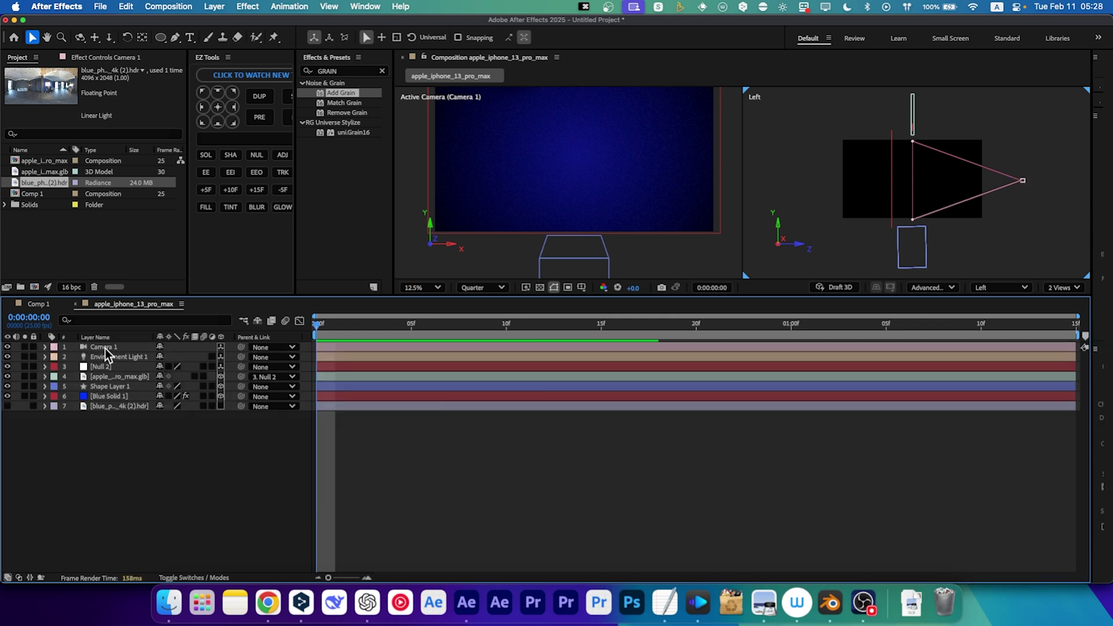
Remove the Point of Interest expression, leaving 960, 540, 0, and recheck Camera Settings.
left_click(105, 349)
key("shift+p")
left_click(67, 367)
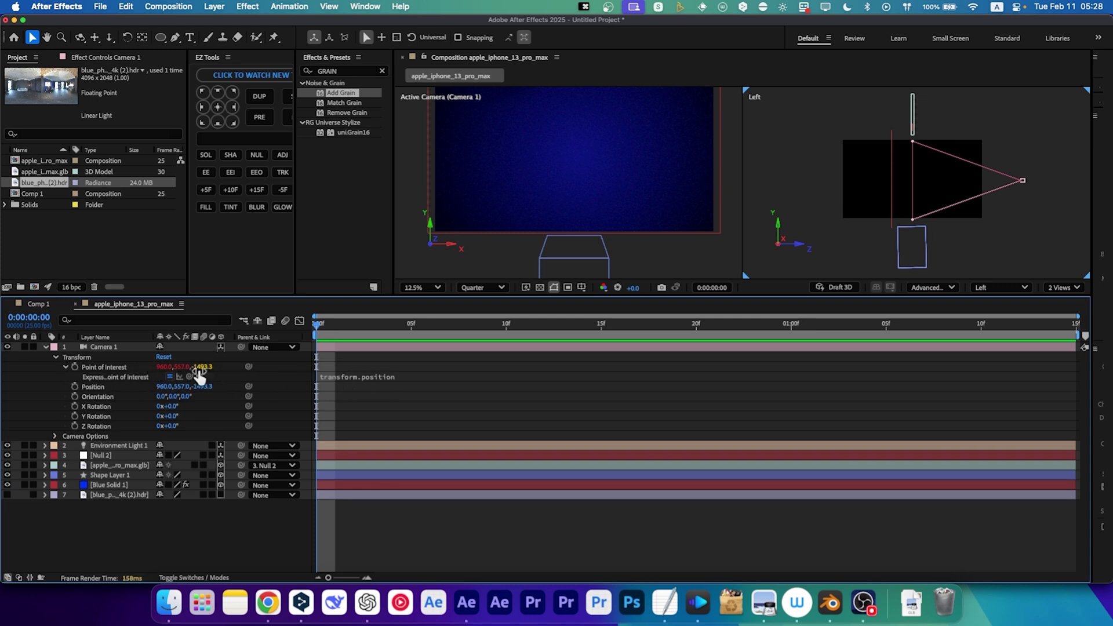
left_click(357, 376)
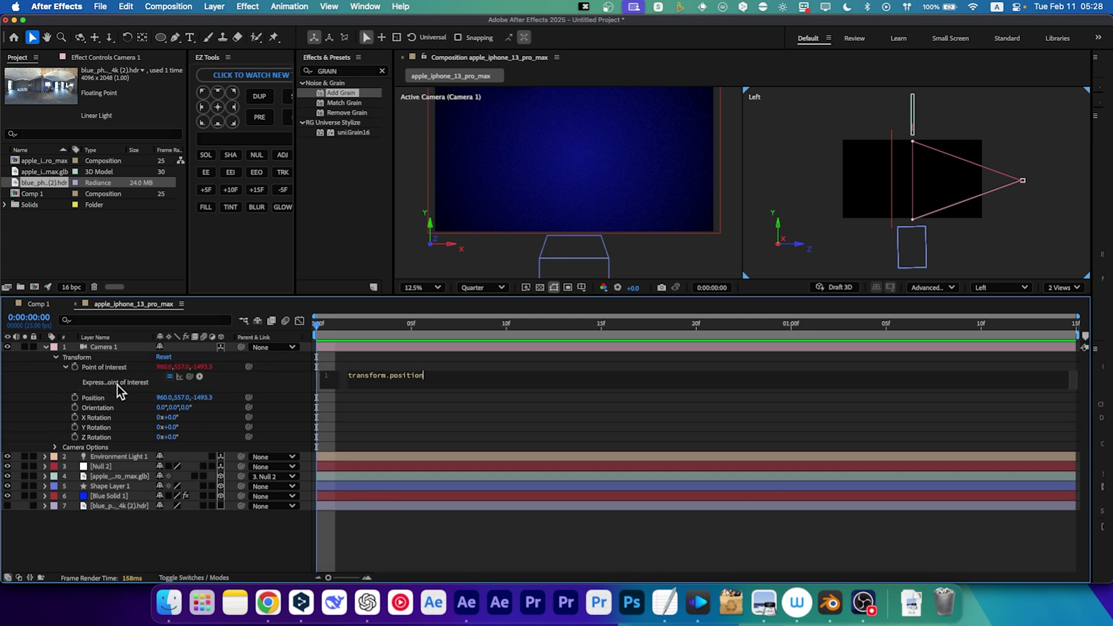
left_click(66, 367)
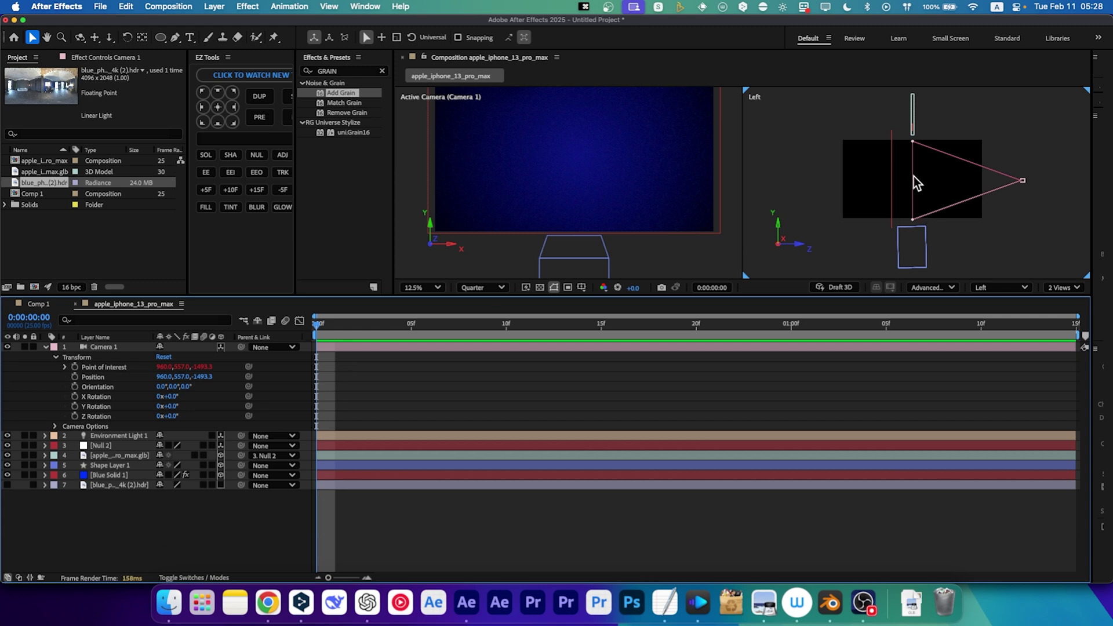
left_click(62, 368)
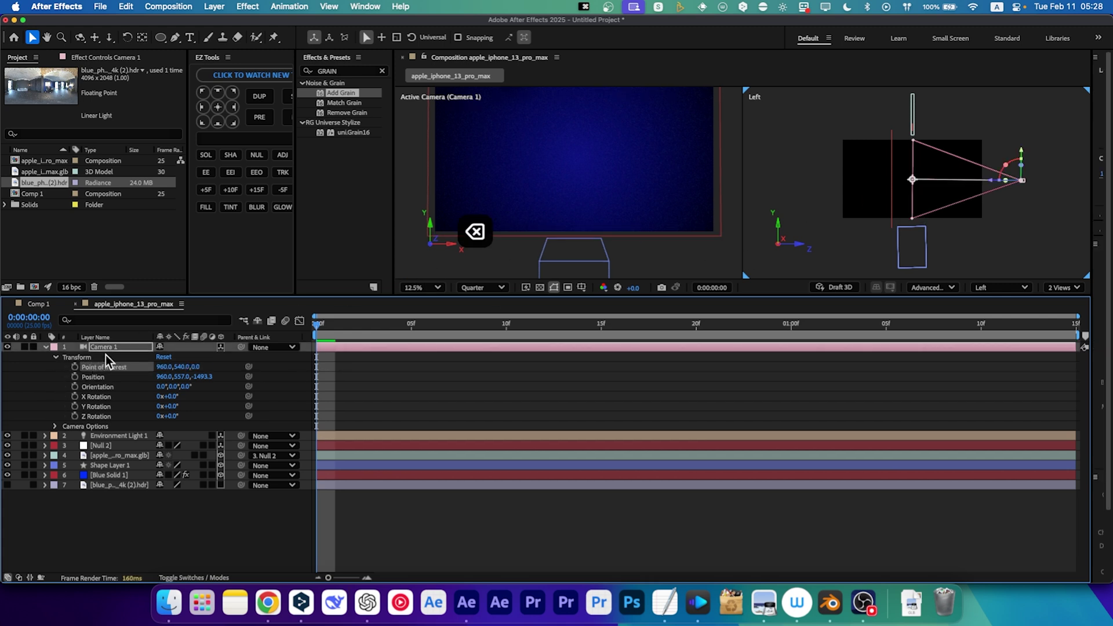
double_click(114, 348)
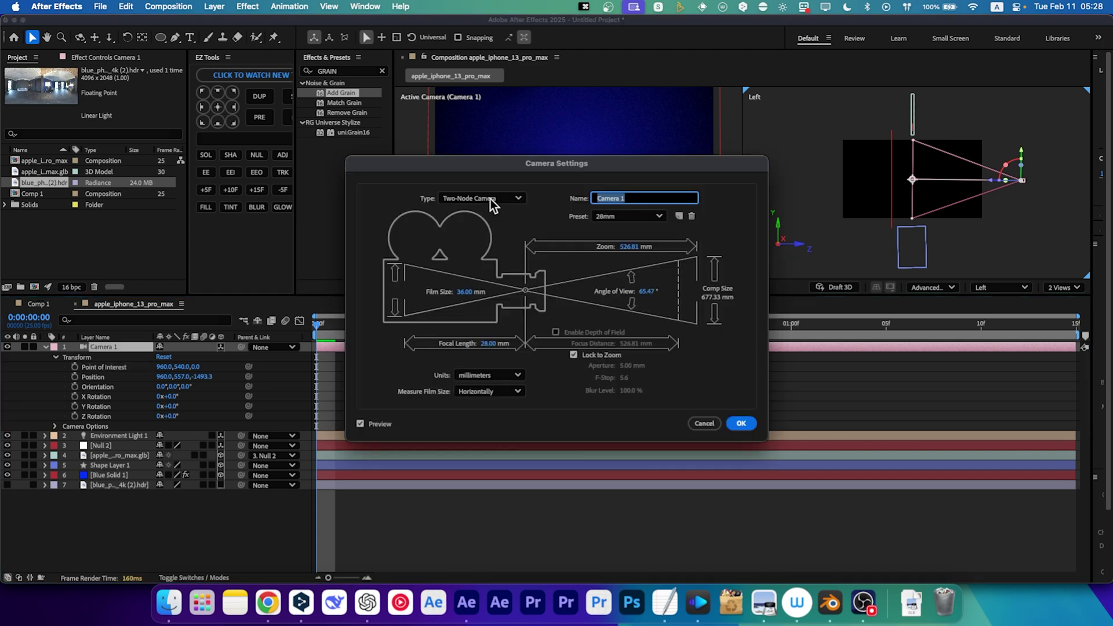
left_click(705, 423)
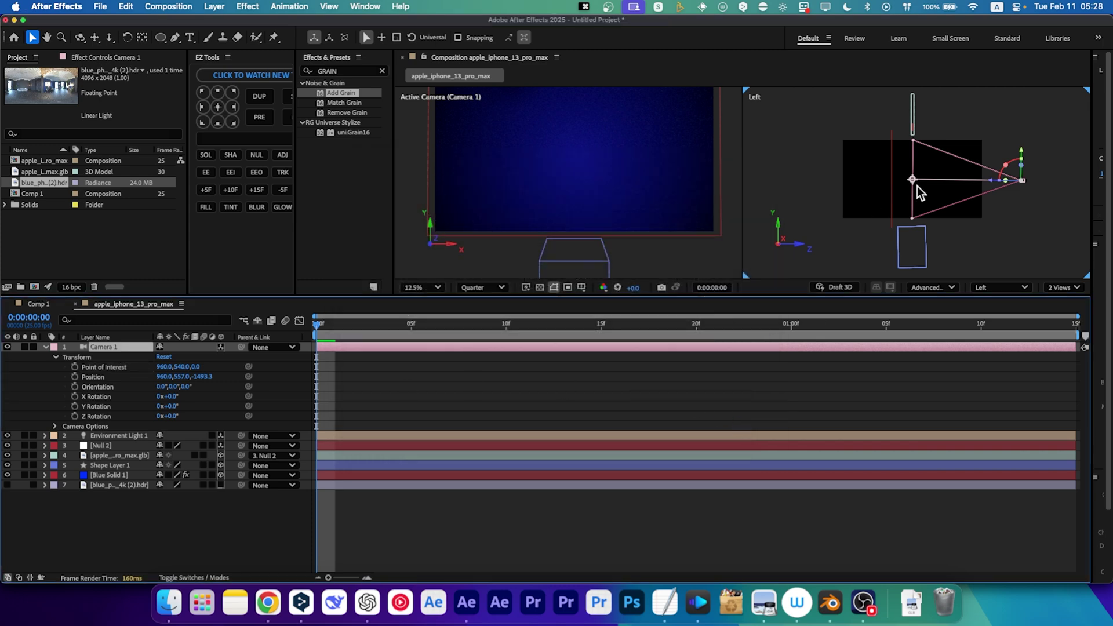
Keyframe Camera 1's Position at frame 0, then scrub Z to -1351.3 later.
left_click(75, 377)
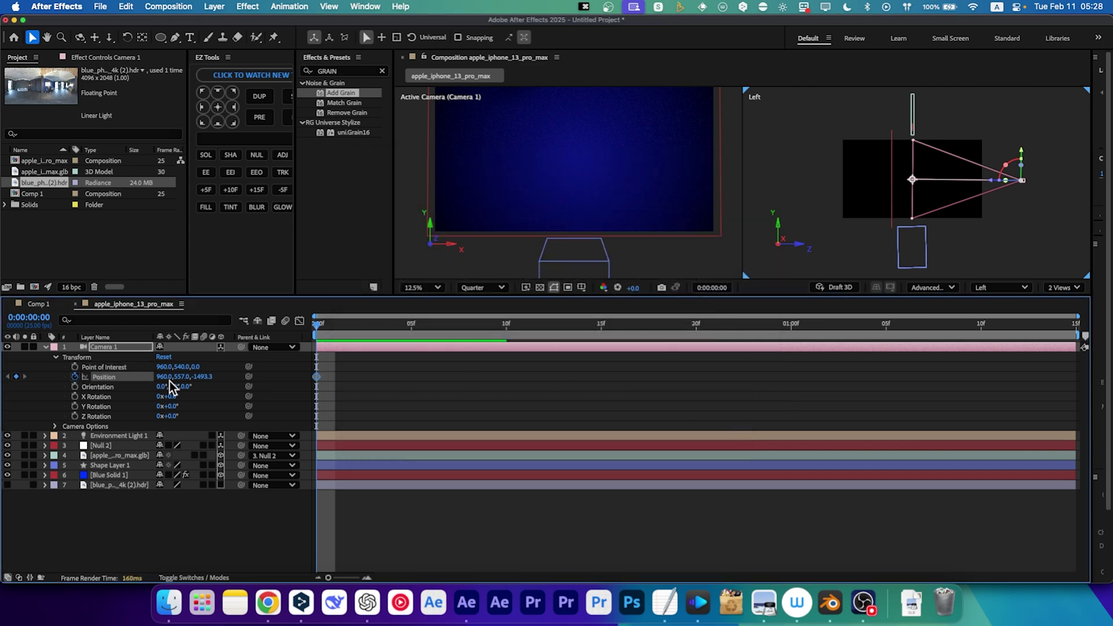
left_click_drag(352, 329, 940, 358)
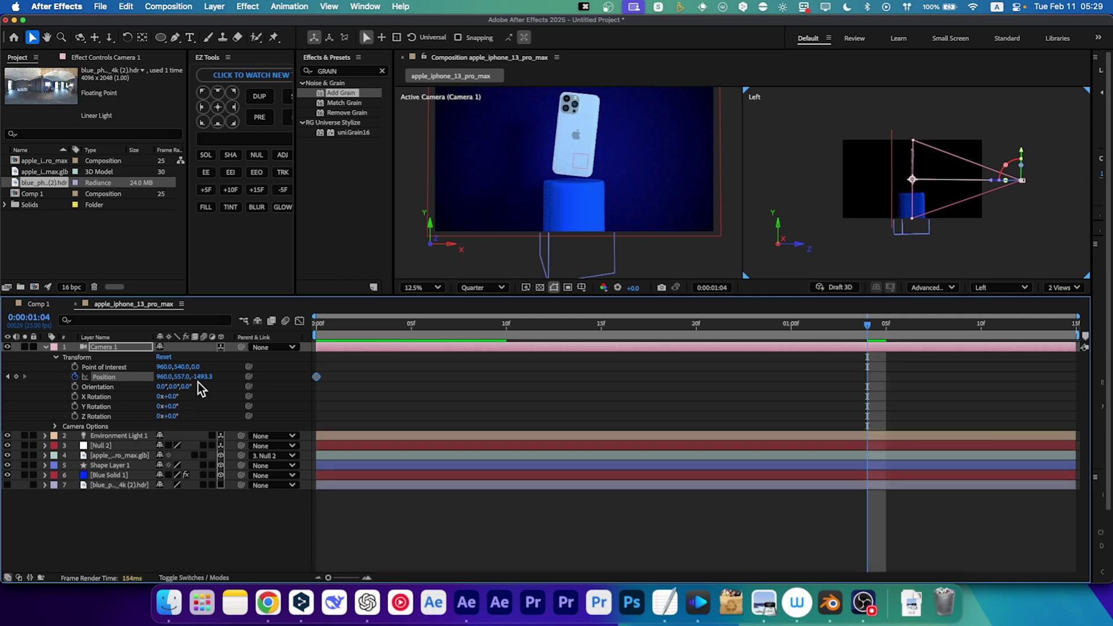
left_click_drag(202, 377, 320, 340)
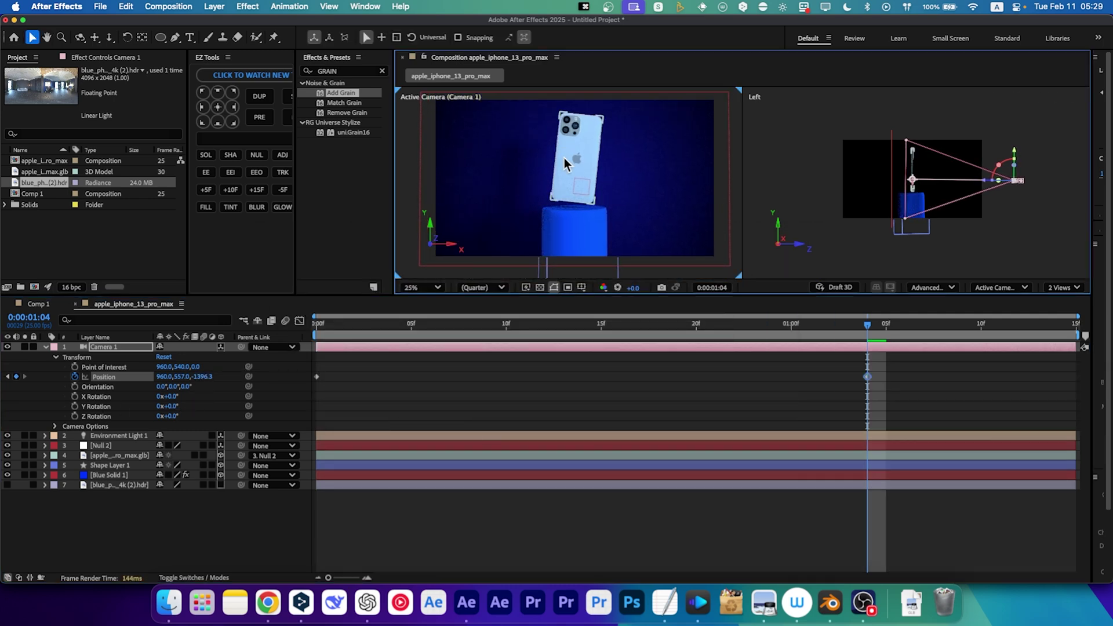
left_click_drag(205, 377, 216, 384)
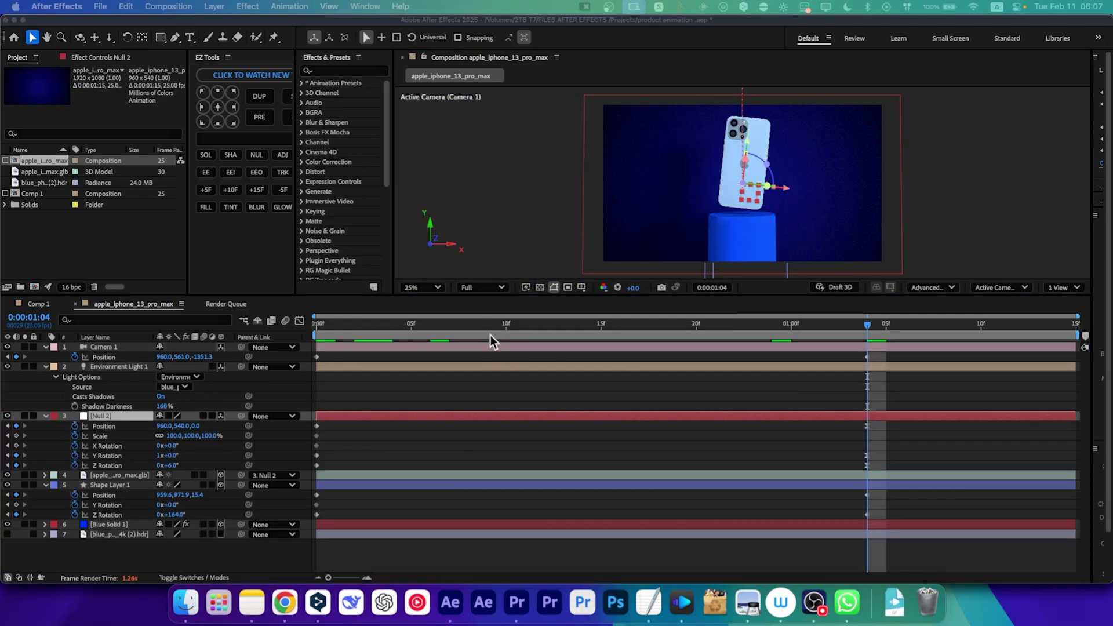
Select the animated layers, reveal their keyframed properties with U, and move toward the end.
left_click(300, 323)
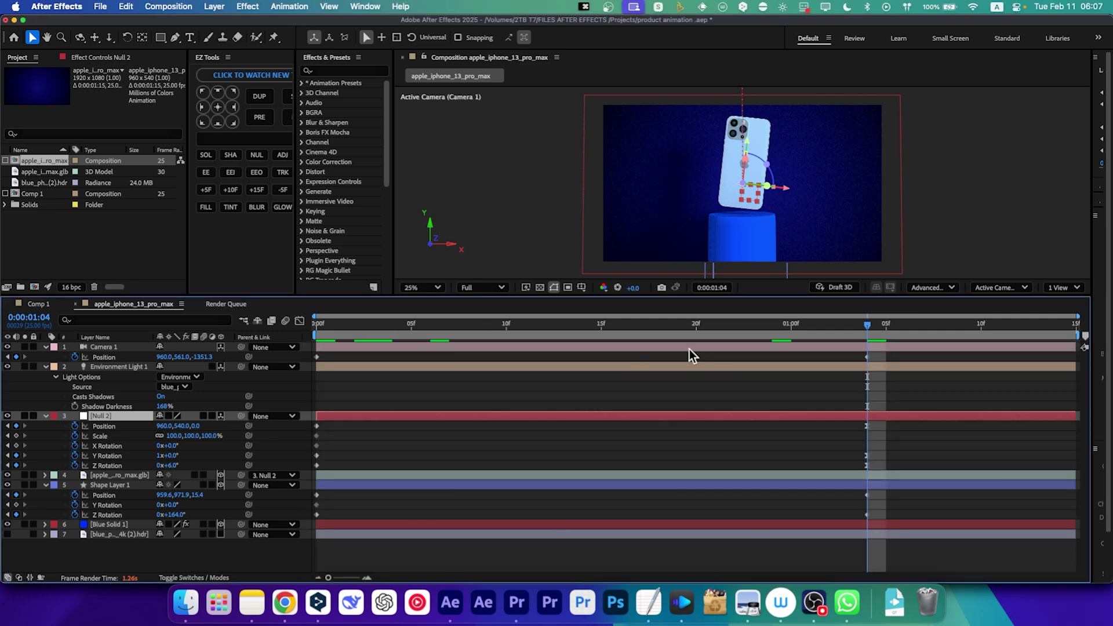
left_click(115, 350, "shift")
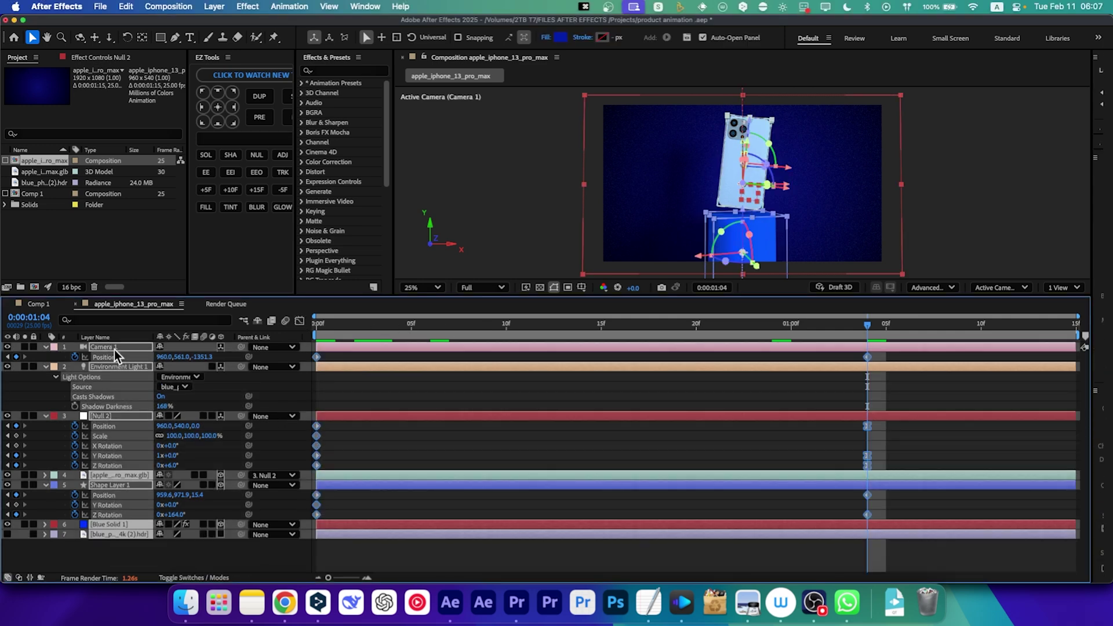
key("u")
key("u")
left_click(725, 434)
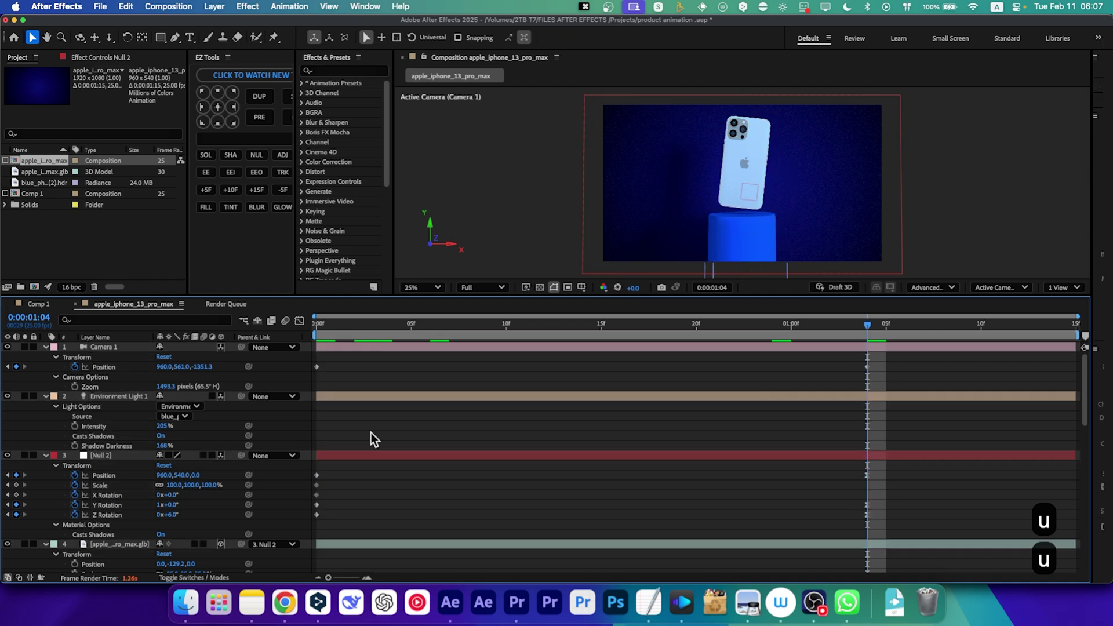
left_click(924, 326)
key("Page_Down")
key("Page_Down")
key("Page_Down")
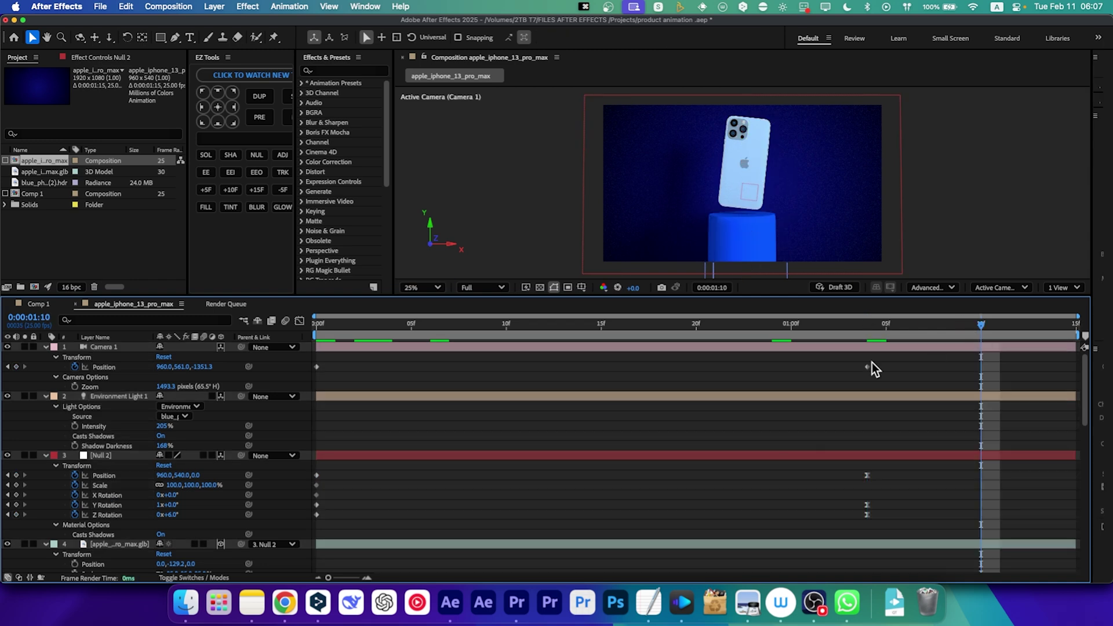
scroll(335, 505, "down", 8)
scroll(336, 505, "up", 6)
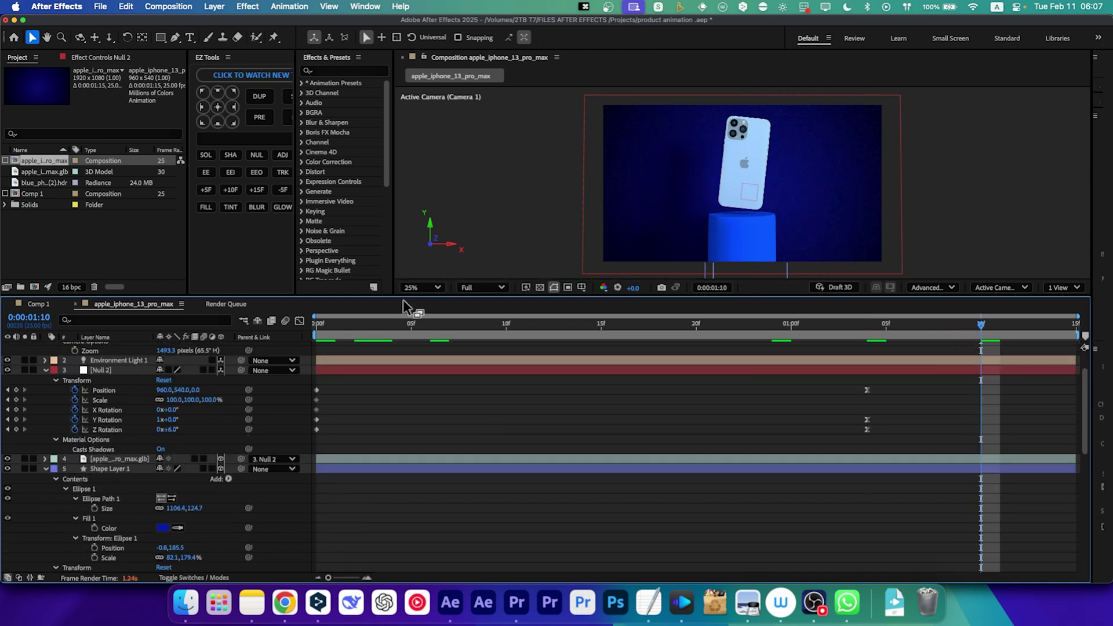
left_click_drag(409, 298, 374, 220)
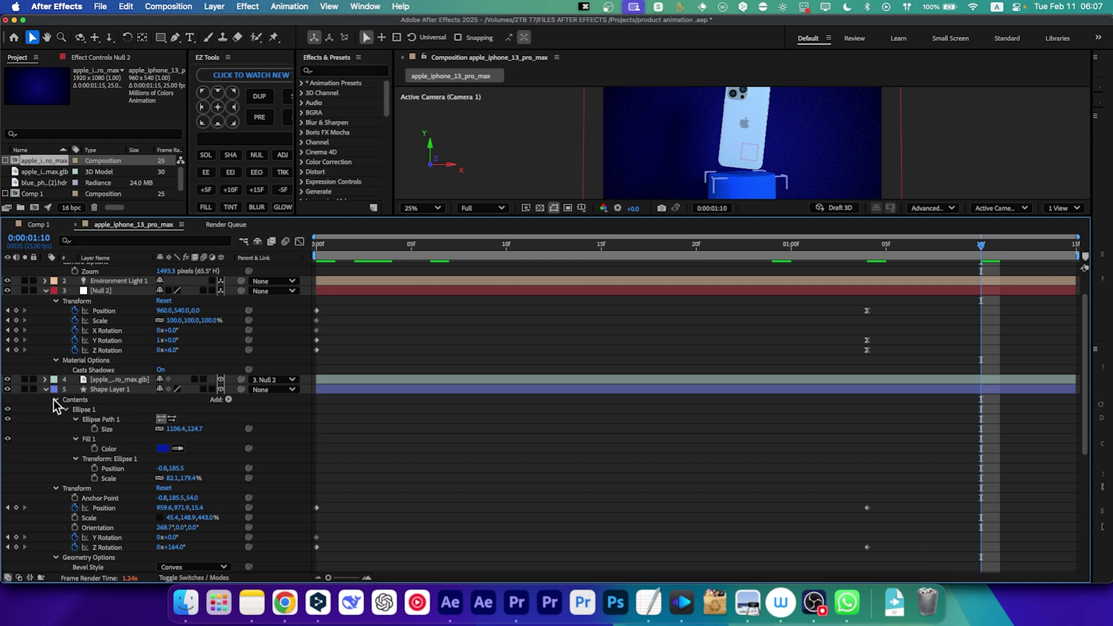
scroll(293, 436, "down", 3)
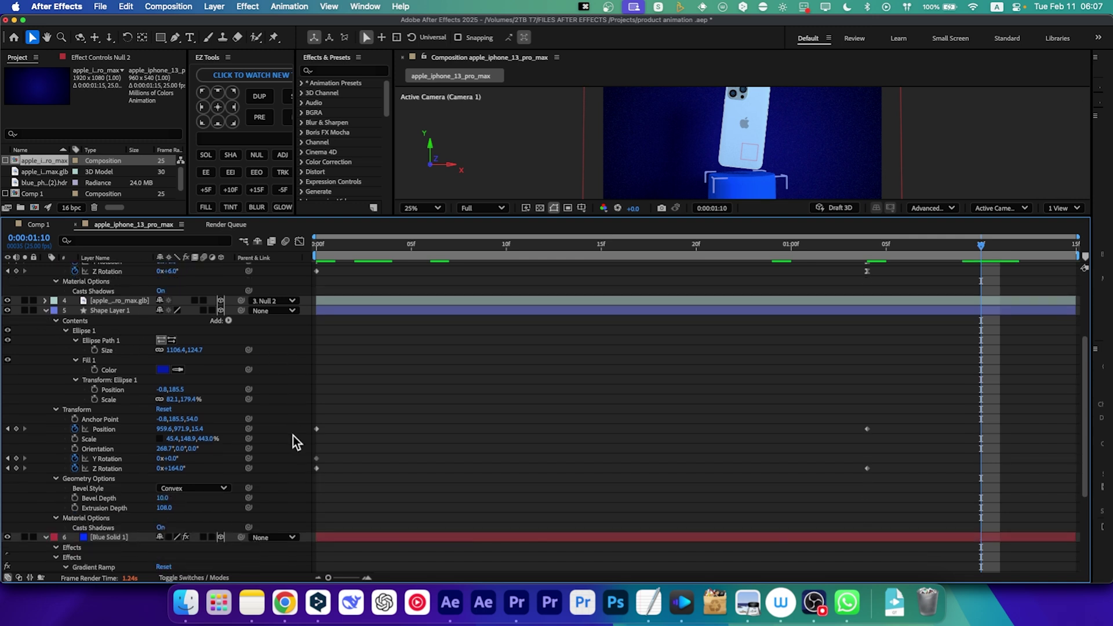
Show only Shape Layer 1's keyframed properties and collapse Blue Solid 1.
left_click(139, 316)
key("u")
left_click(130, 401)
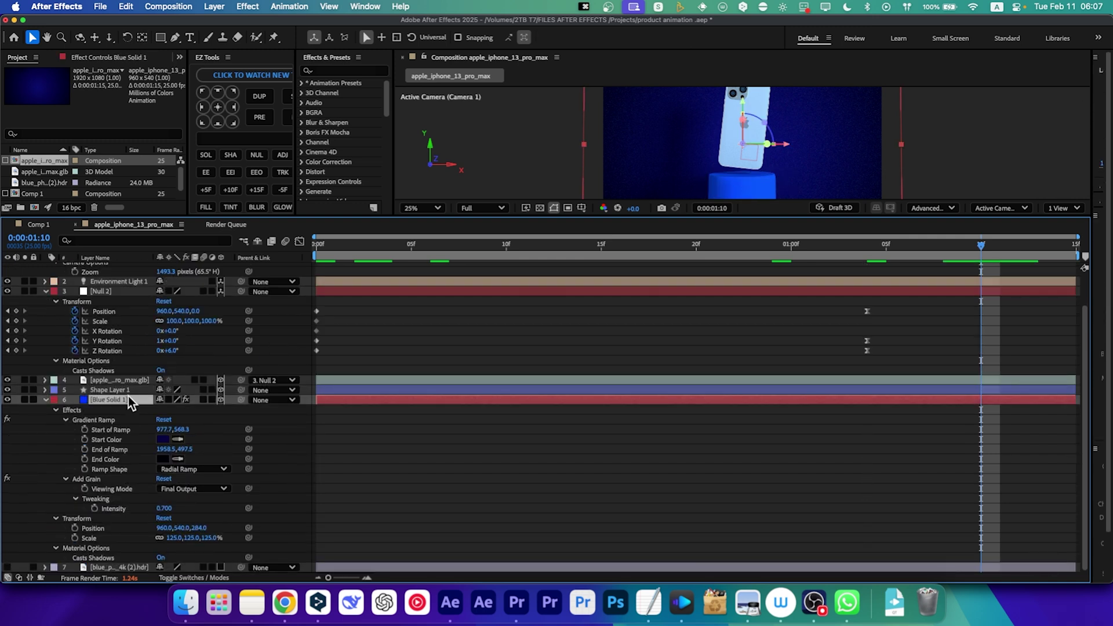
left_click(56, 410)
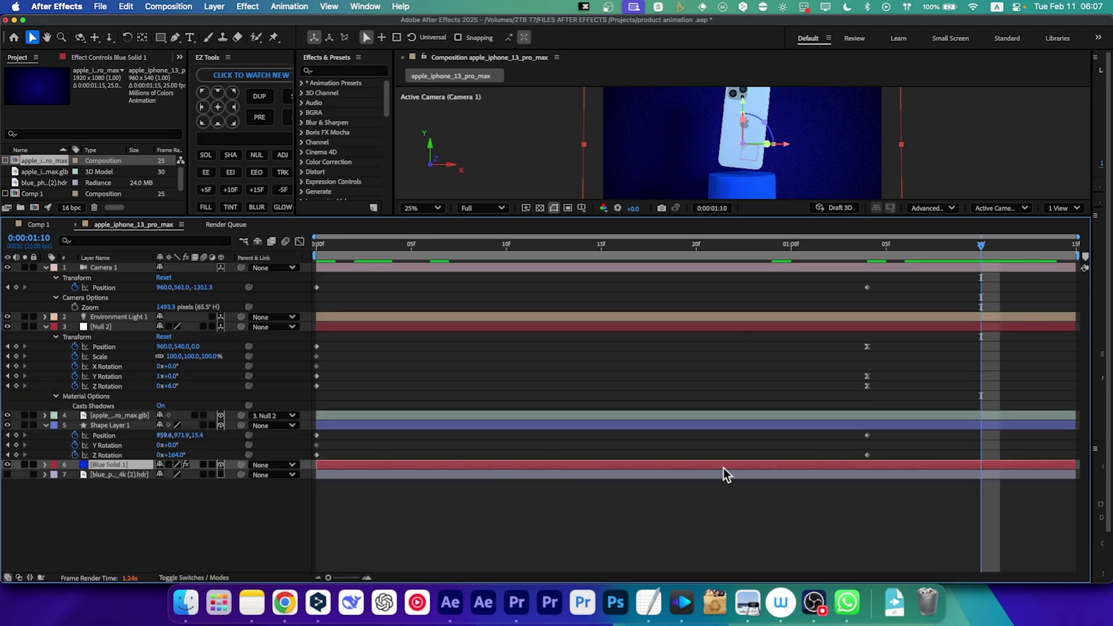
Easy-ease all Shape Layer 1 keyframes and drag the last keyframe's influence far left in the speed graph.
left_click_drag(905, 435, 315, 461)
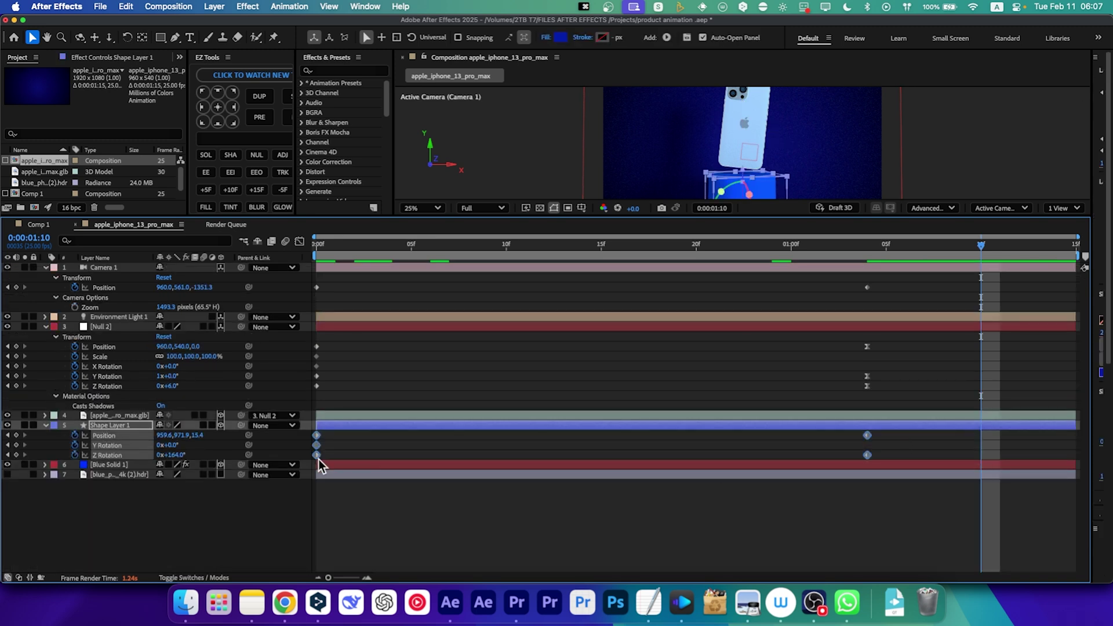
key("F9")
key("shift+F3")
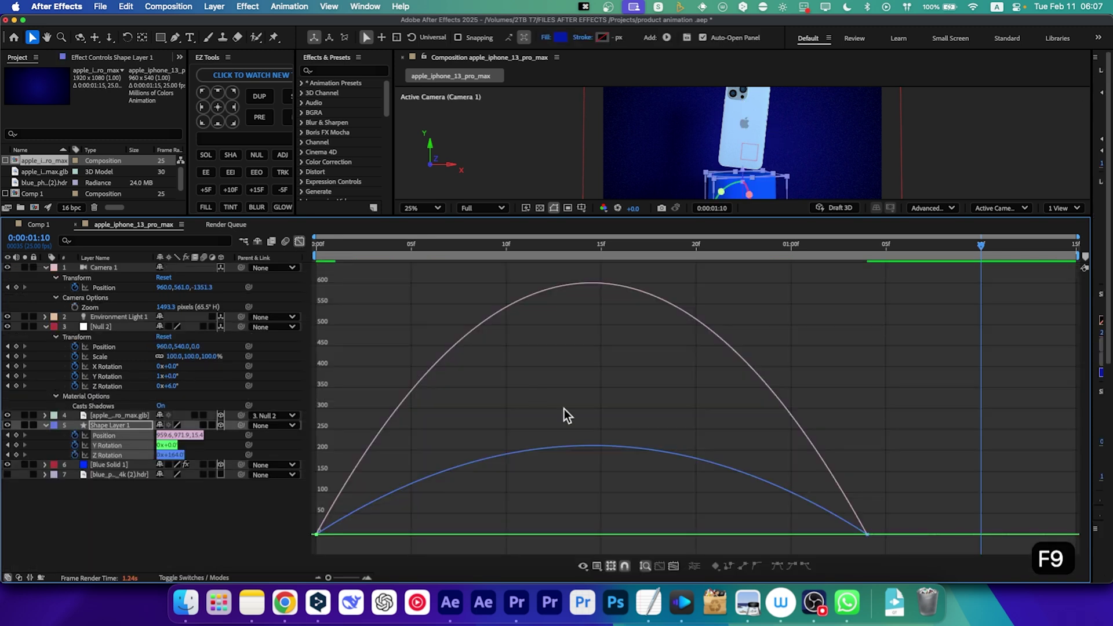
left_click(867, 532)
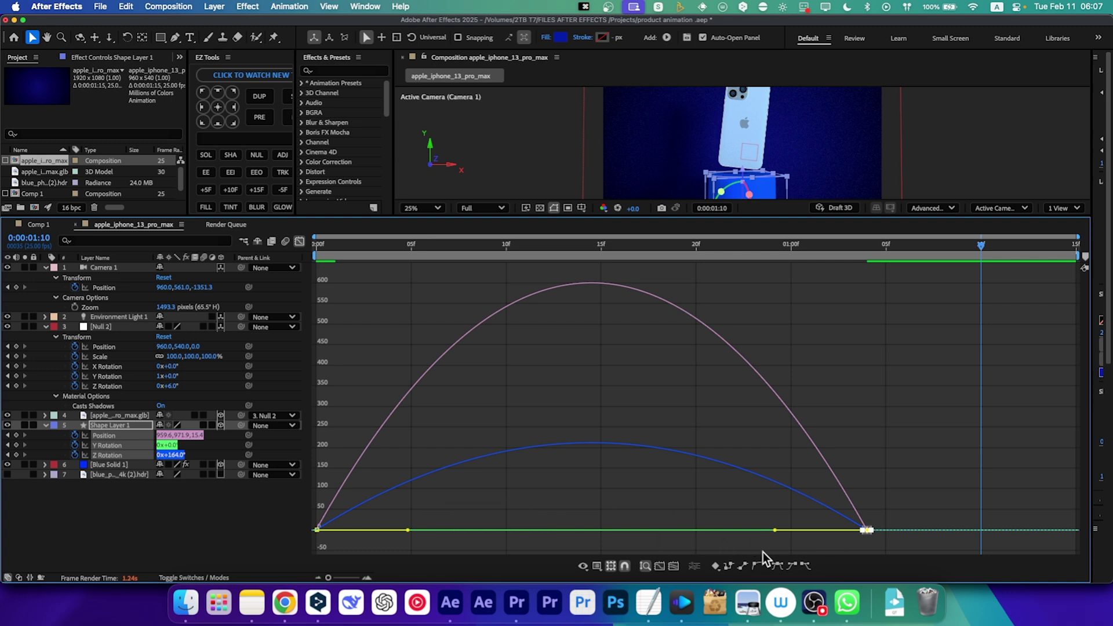
left_click_drag(775, 531, 387, 533)
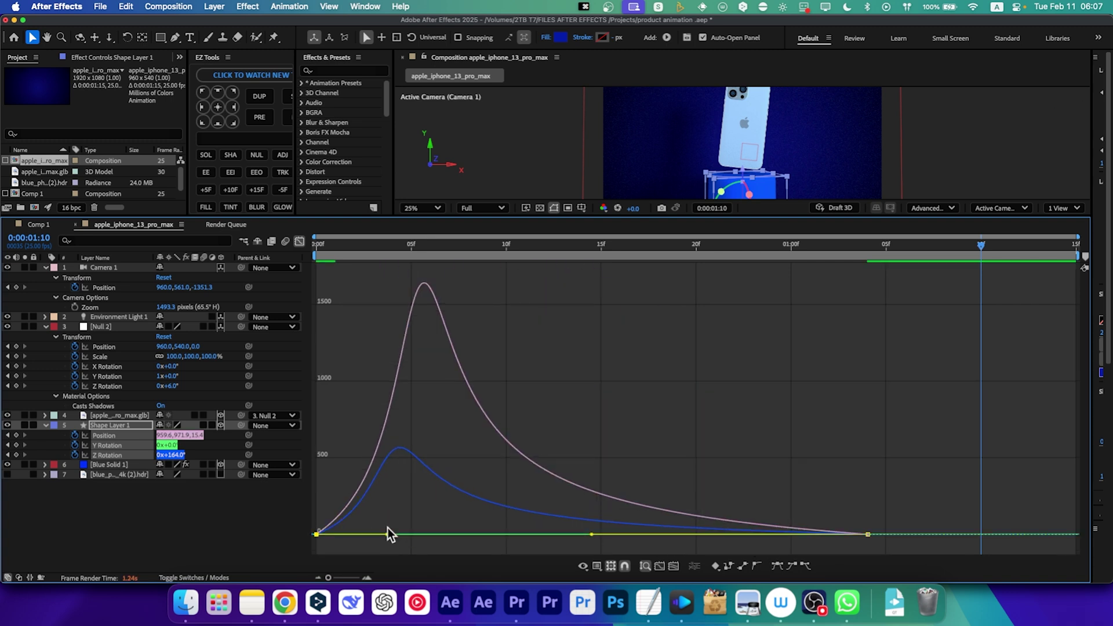
left_click(299, 242)
left_click(319, 244)
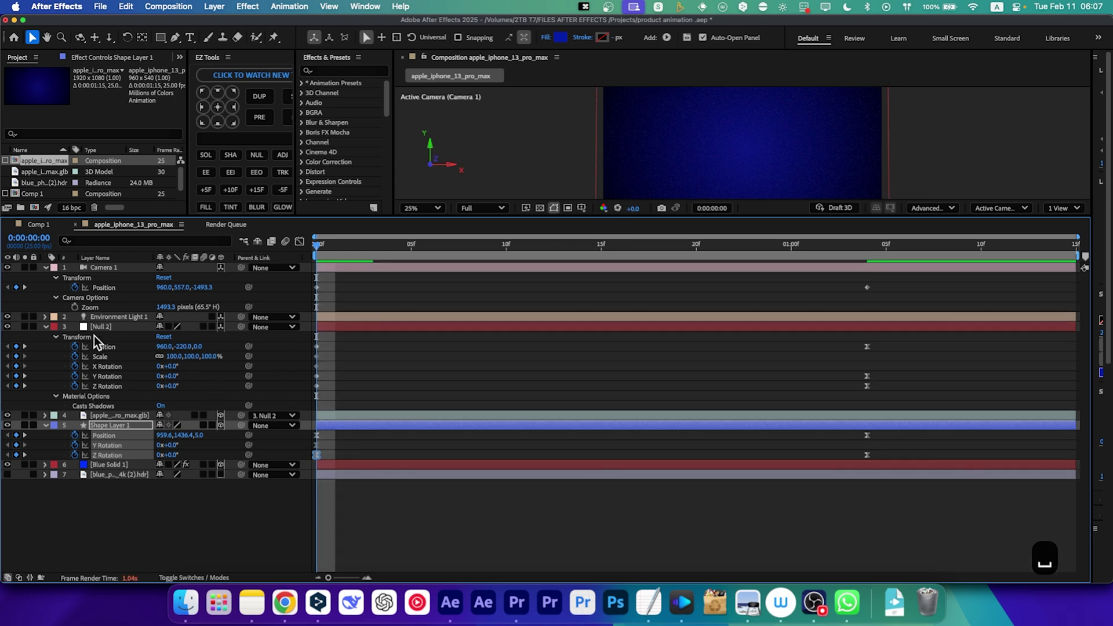
Easy-ease Null 2's keyframes, extend the end keyframe's influence leftward, then collapse Null 2.
left_click(98, 328)
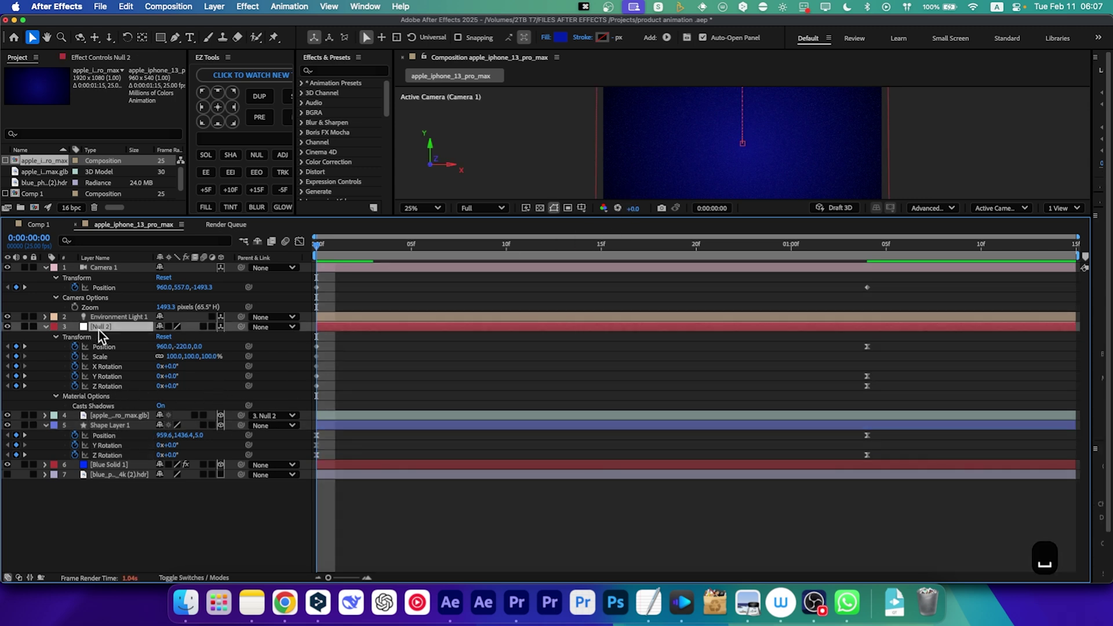
left_click_drag(896, 339, 308, 403)
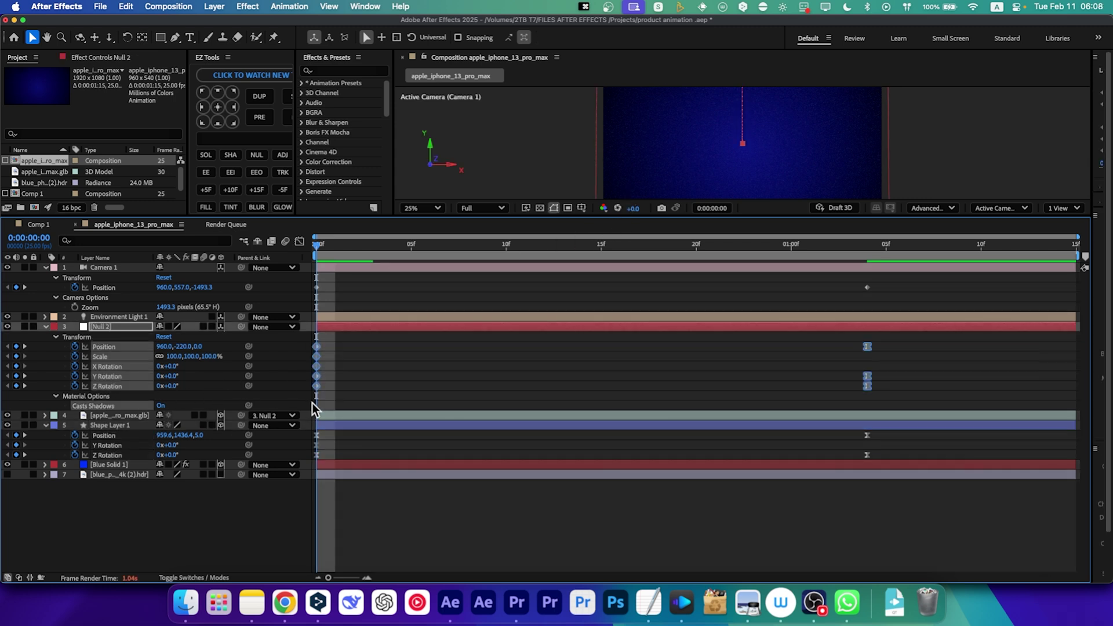
key("F9")
left_click(299, 243)
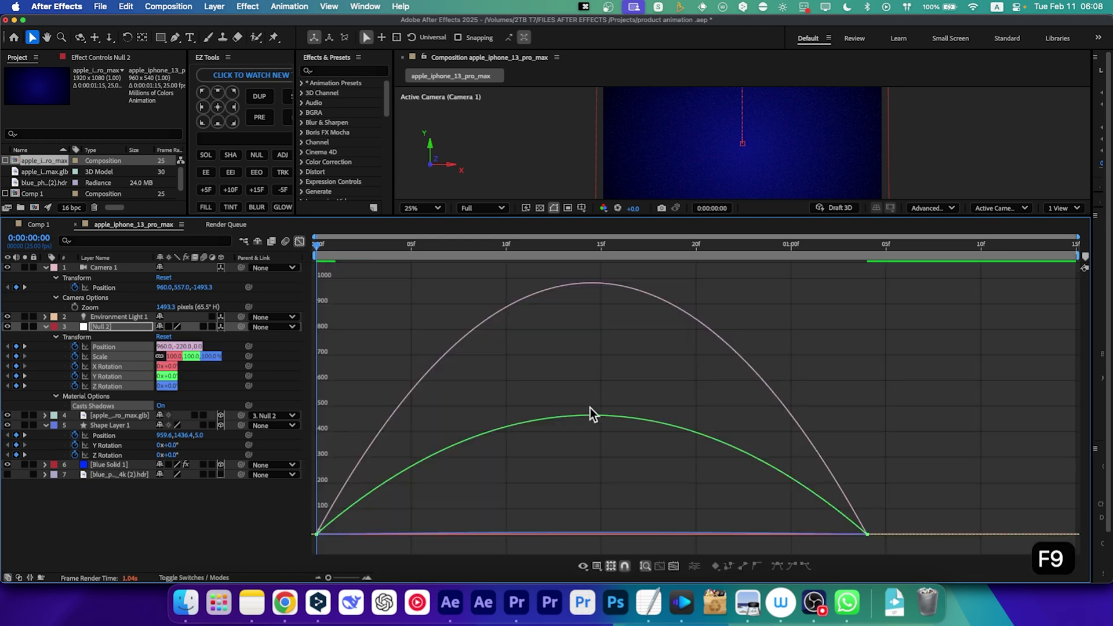
left_click(870, 533)
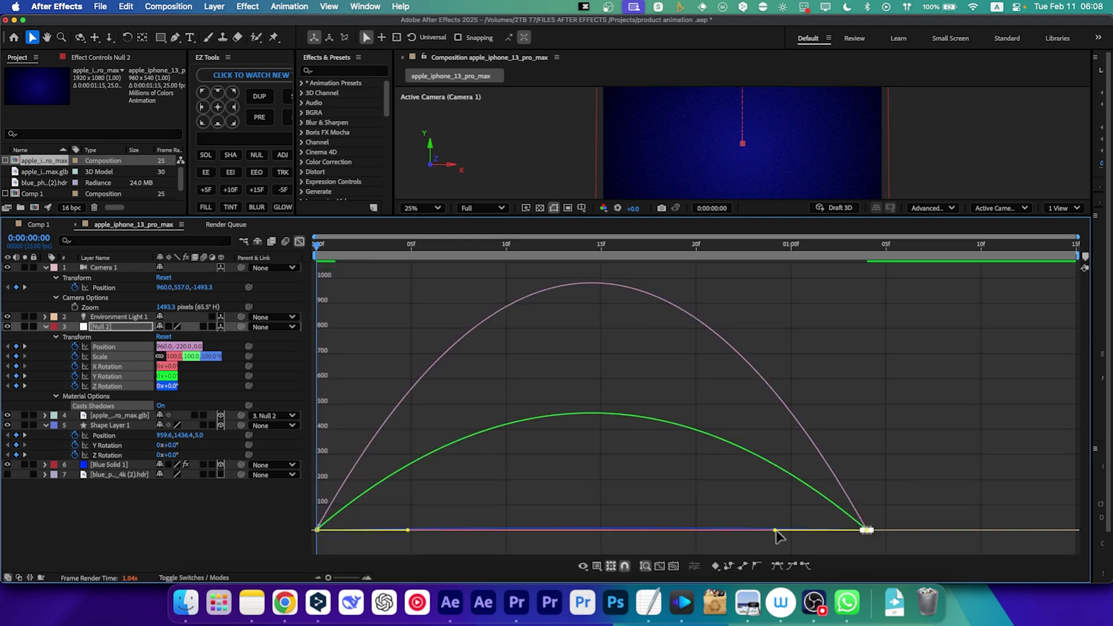
left_click_drag(778, 537, 497, 530)
left_click(301, 242)
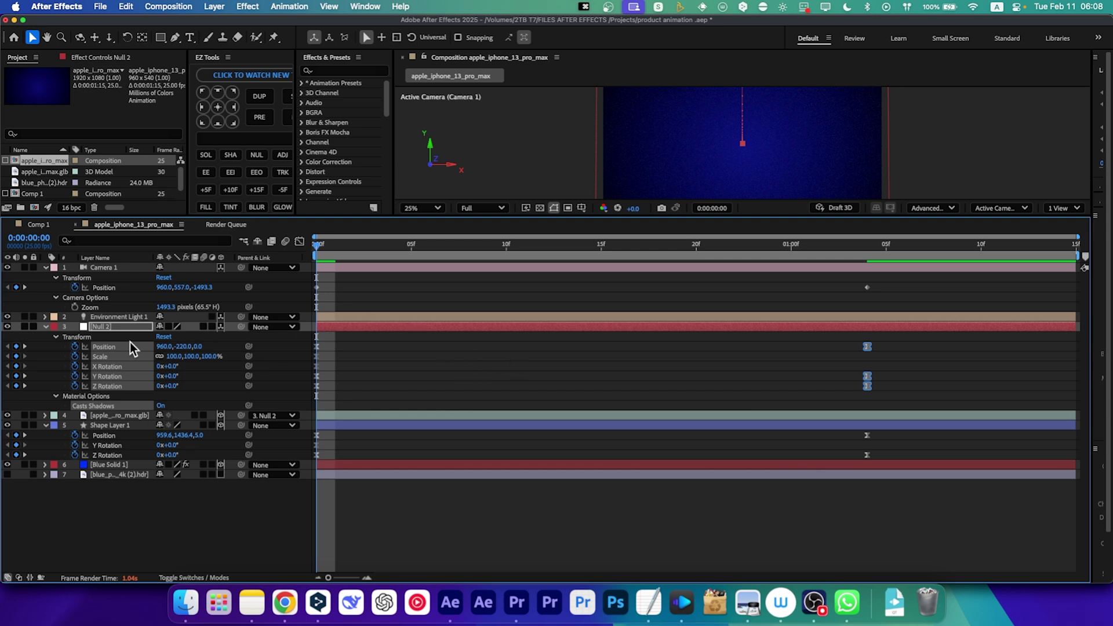
left_click(46, 328)
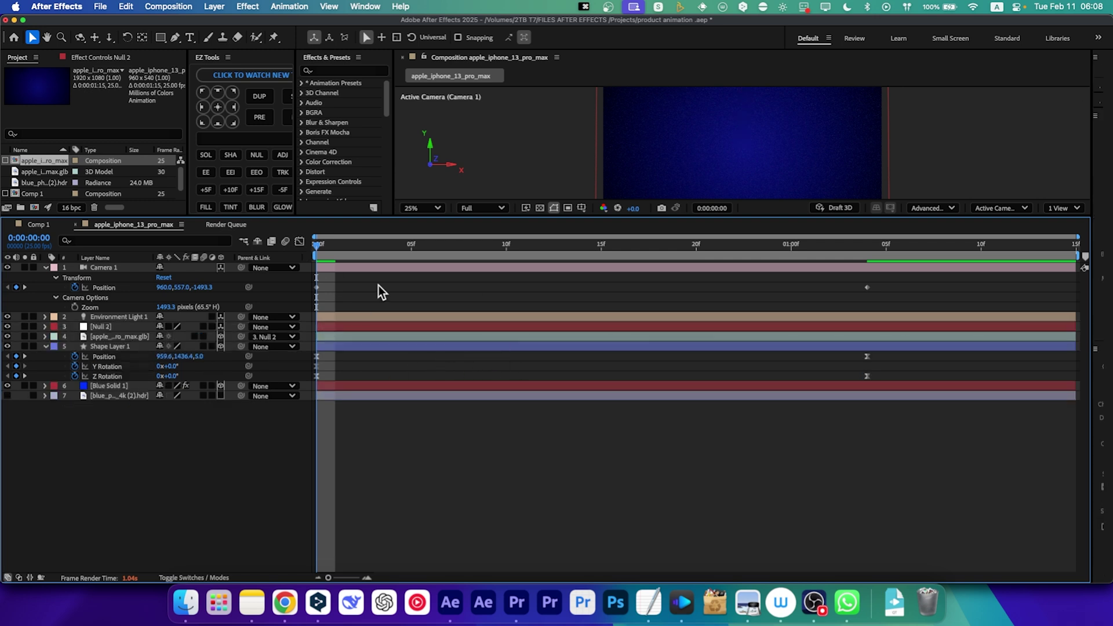
Extend the end influence on Camera 1's Position keyframes in the speed graph, then preview the final frames.
left_click_drag(915, 285, 317, 298)
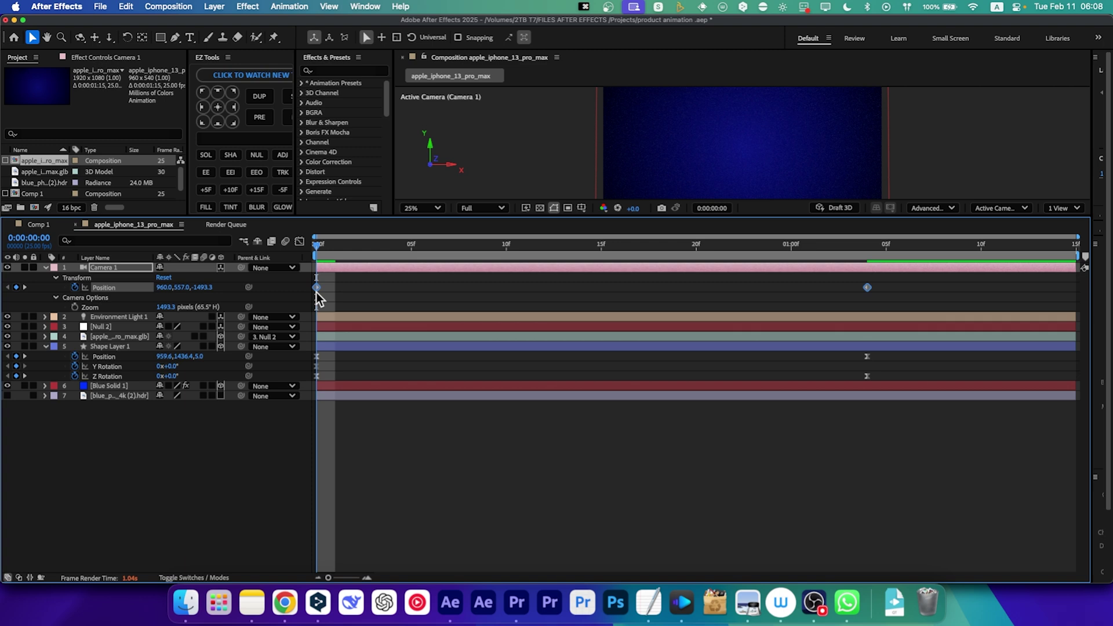
left_click(299, 240)
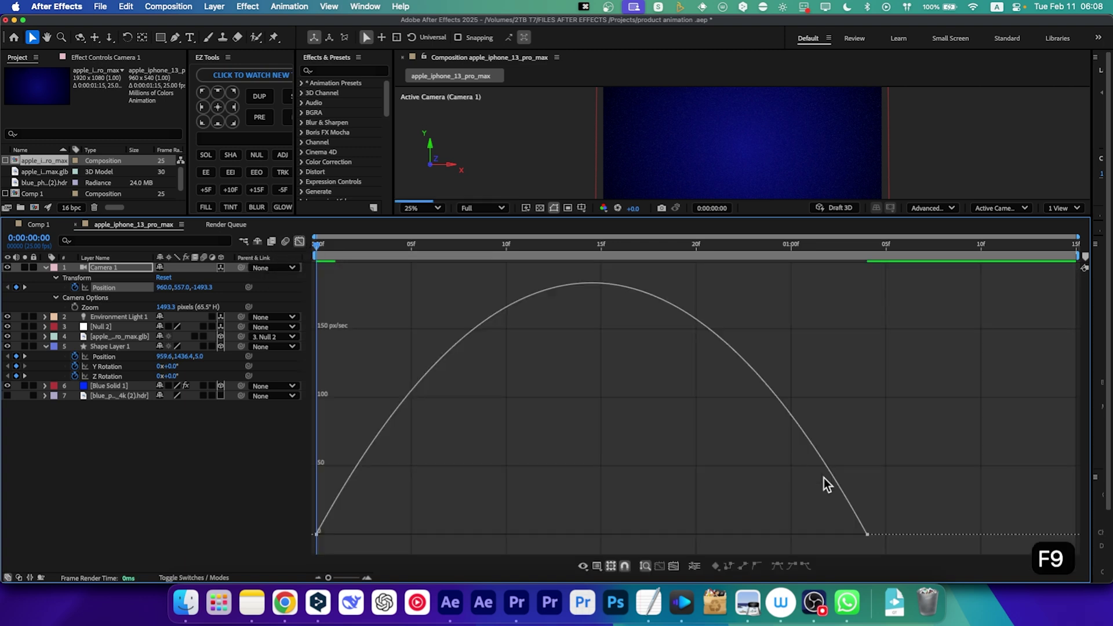
left_click_drag(831, 514, 896, 539)
left_click_drag(409, 533, 470, 527)
key("shift+F3")
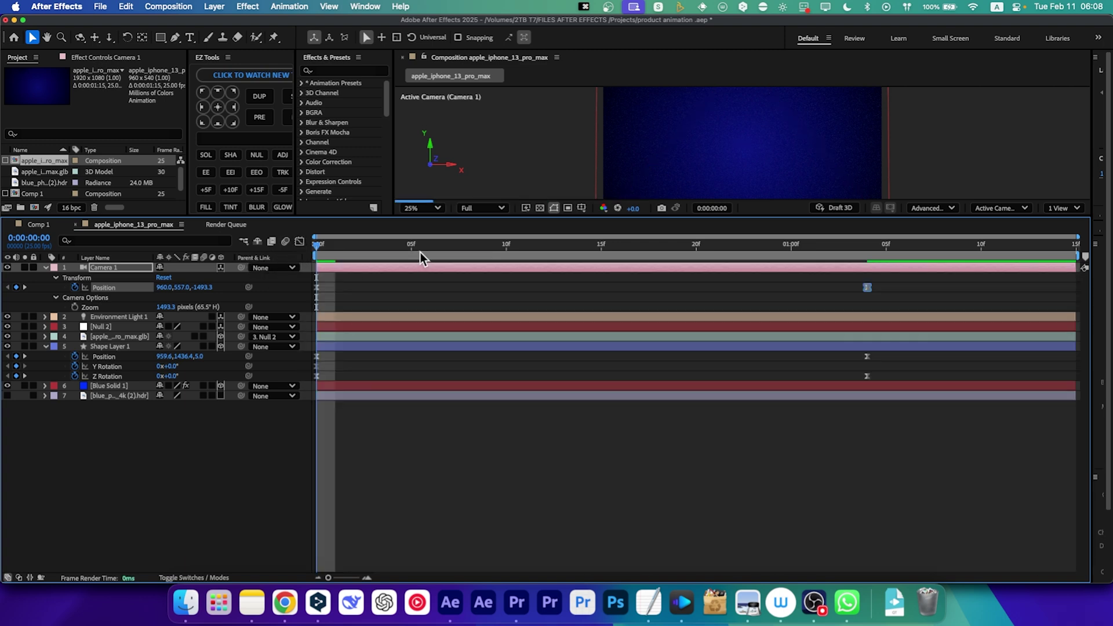
left_click_drag(701, 218, 700, 301)
left_click(924, 331)
mouse_move(924, 331)
left_mouse_down()
mouse_move(983, 332)
mouse_move(318, 333)
left_mouse_up()
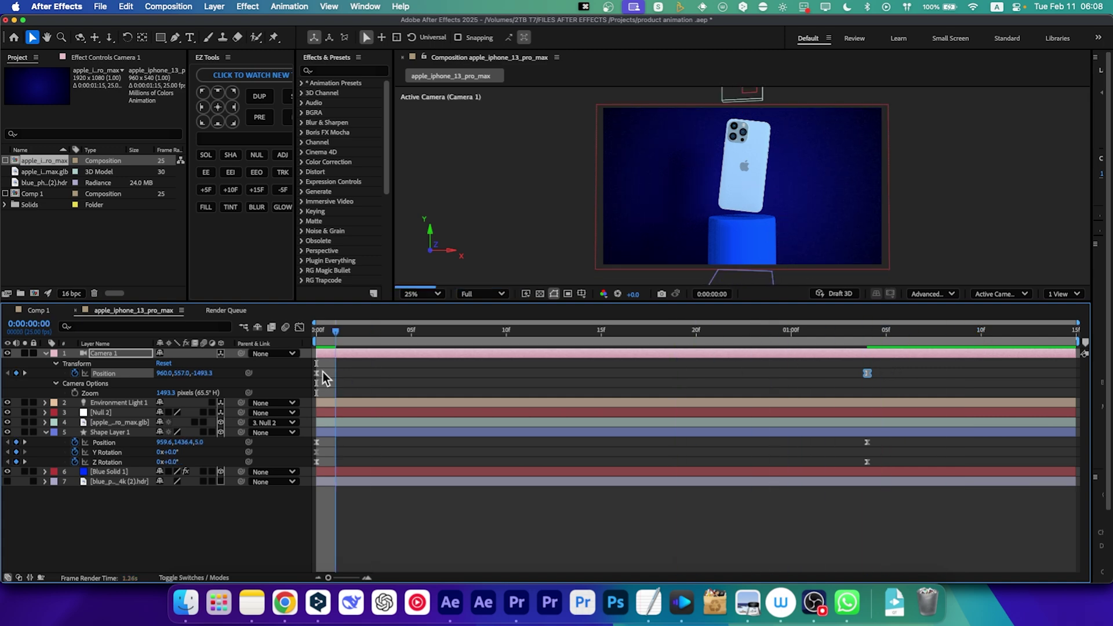
Select every layer and expand all their modified properties.
left_click_drag(93, 487, 93, 345)
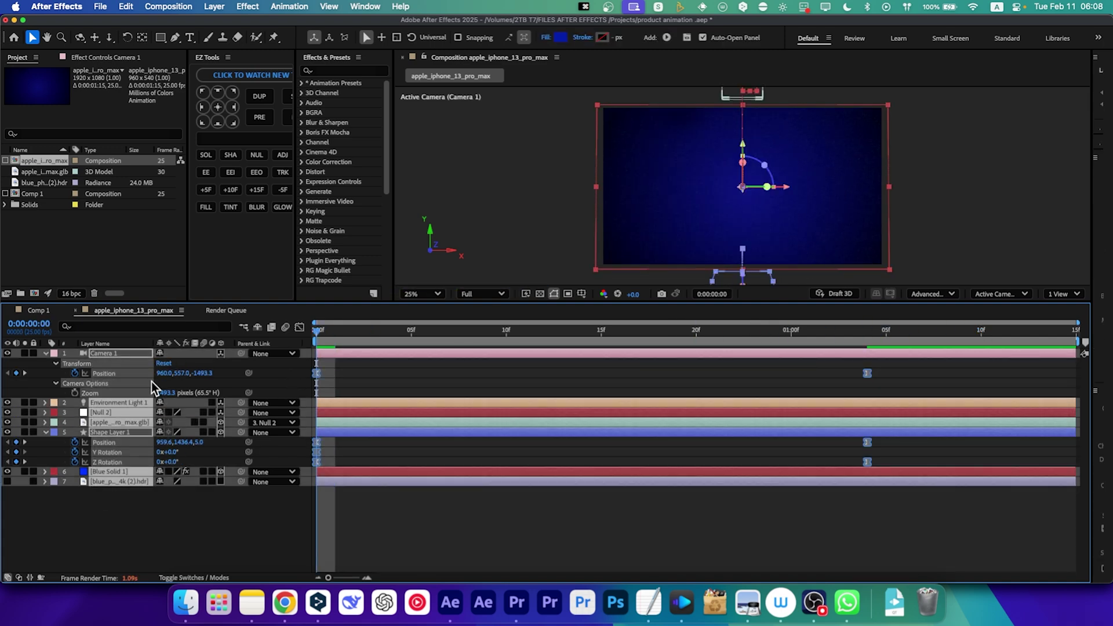
key("u")
key("u")
key("u")
key("u")
key("u")
scroll(403, 477, "down", 5)
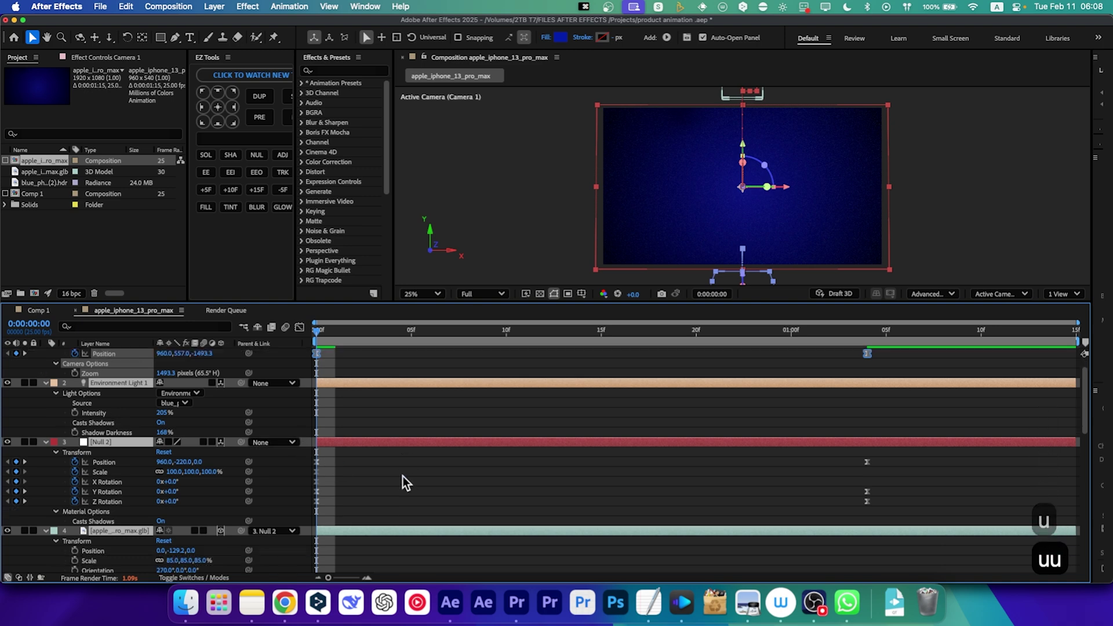
scroll(403, 476, "down", 5)
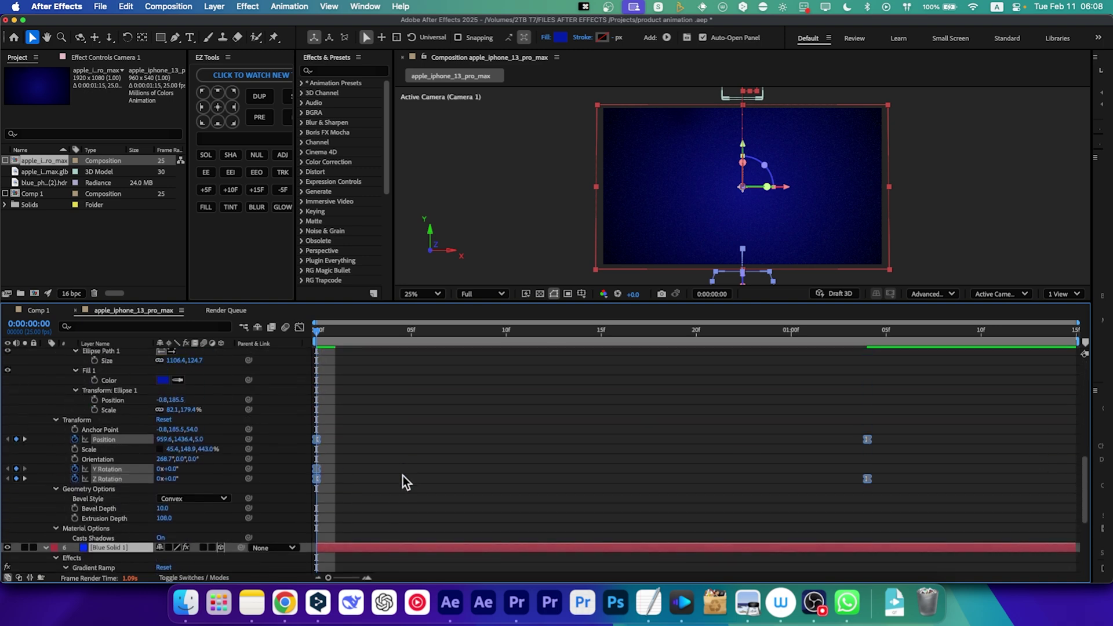